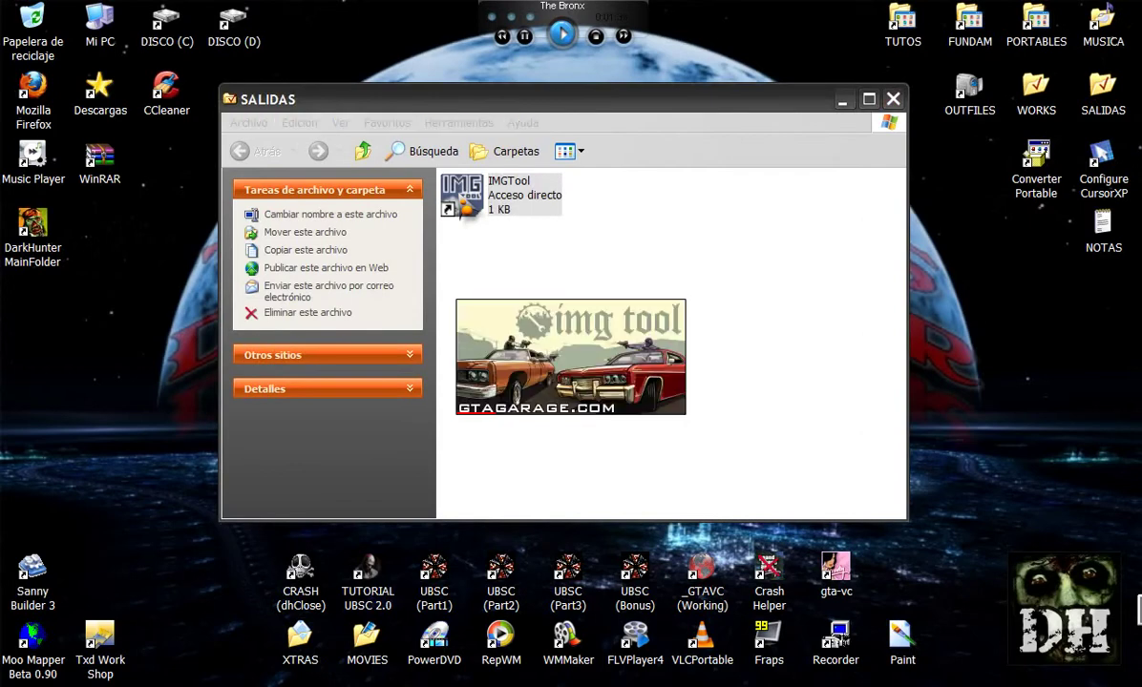
# - Open the gta3 IMG archive from the models folder inside _GTAVC (Working)
pyautogui.click(434, 283)
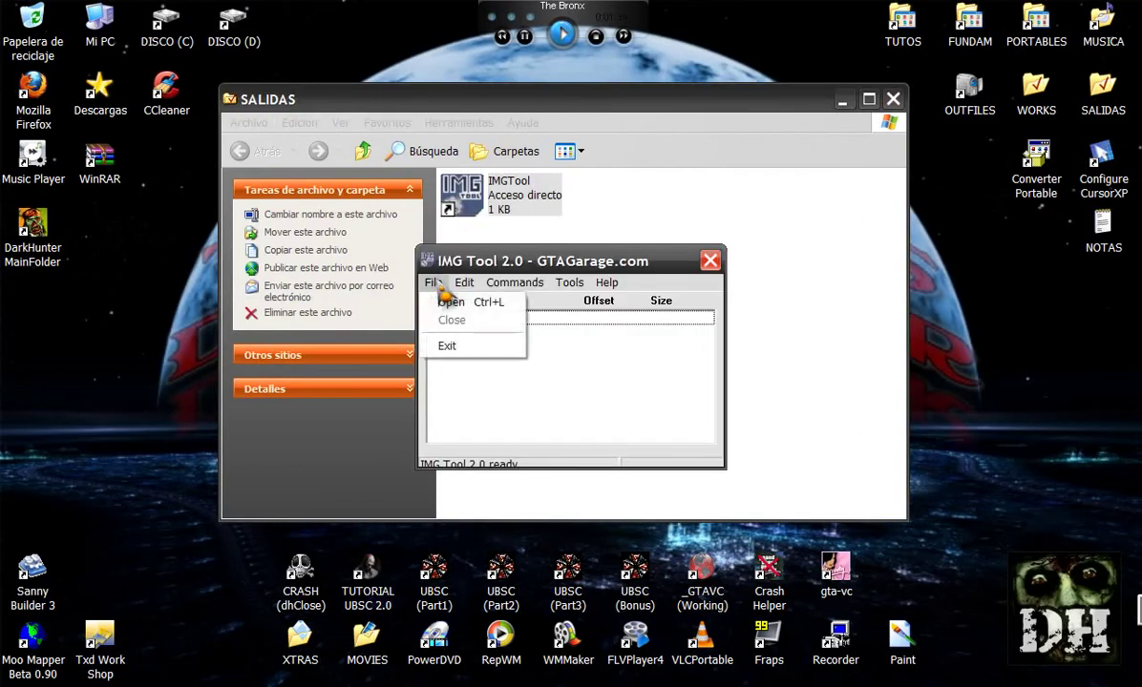
pyautogui.click(458, 303)
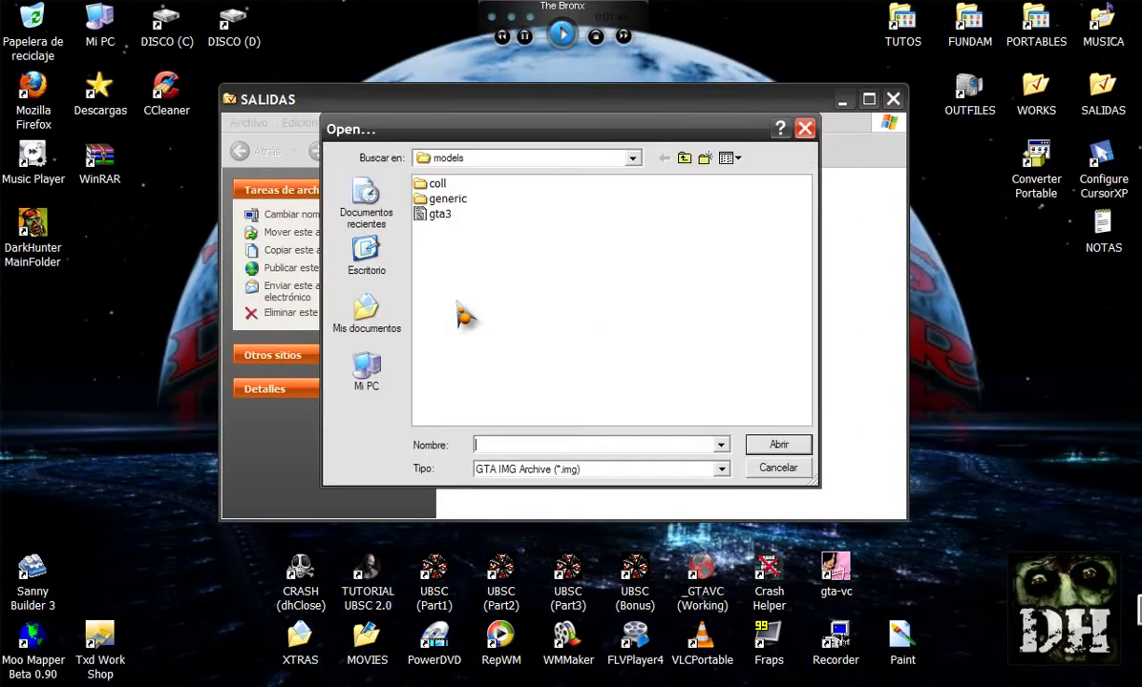
pyautogui.click(684, 159)
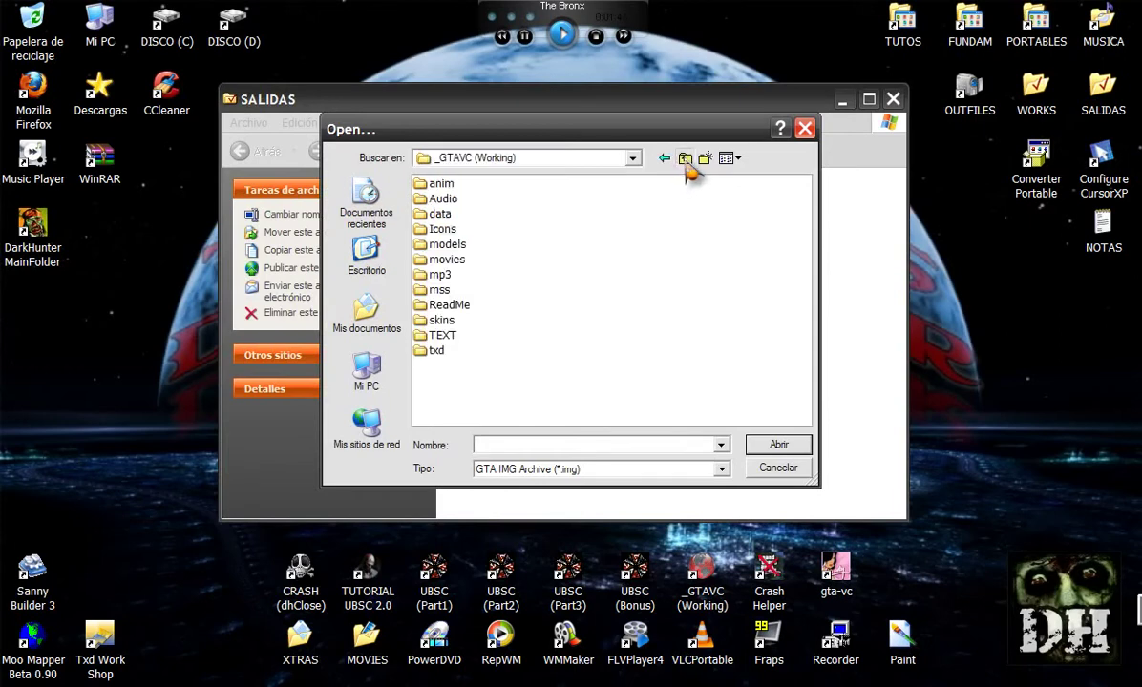
pyautogui.click(685, 158)
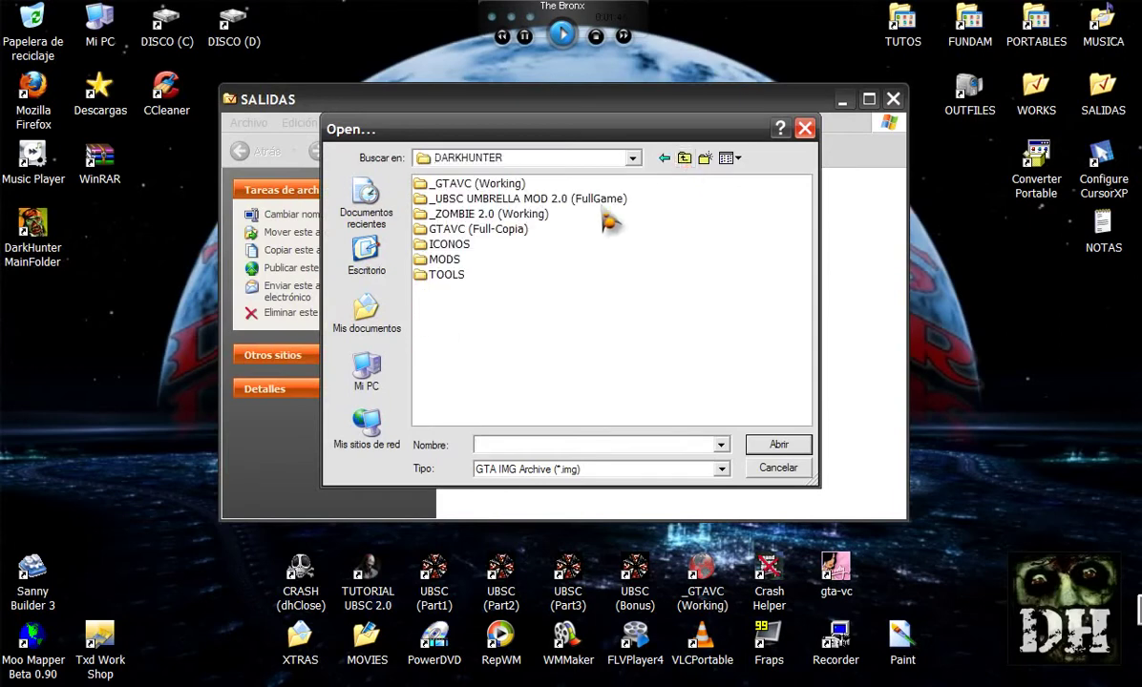
pyautogui.doubleClick(483, 188)
pyautogui.doubleClick(449, 247)
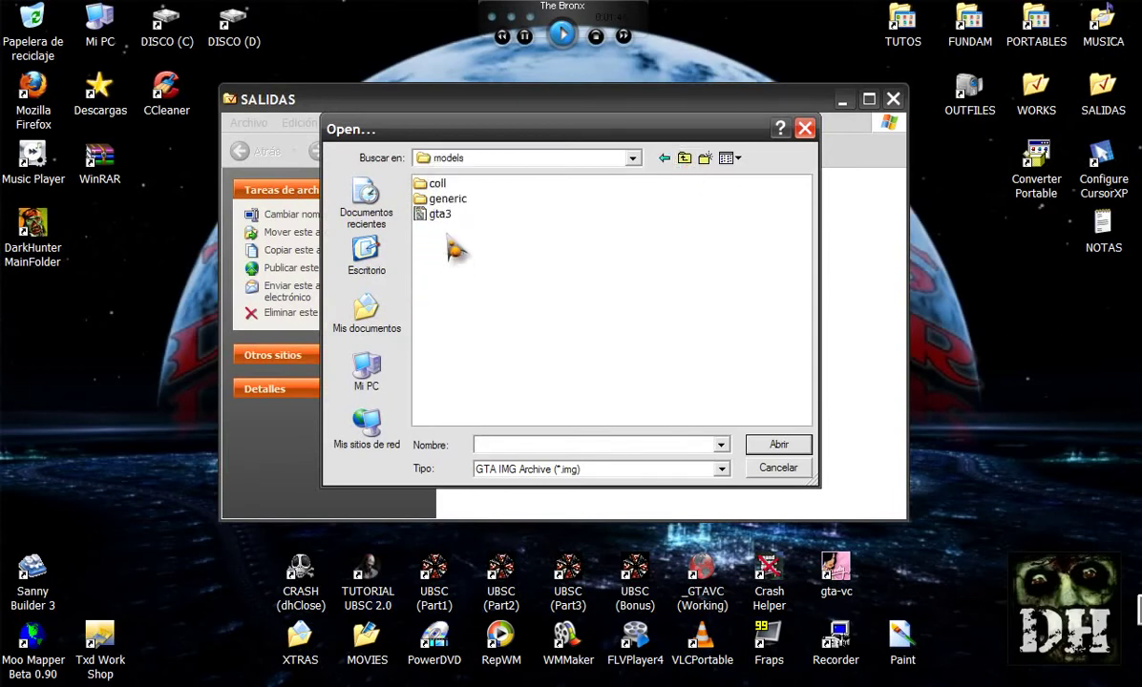
pyautogui.click(440, 214)
pyautogui.click(785, 451)
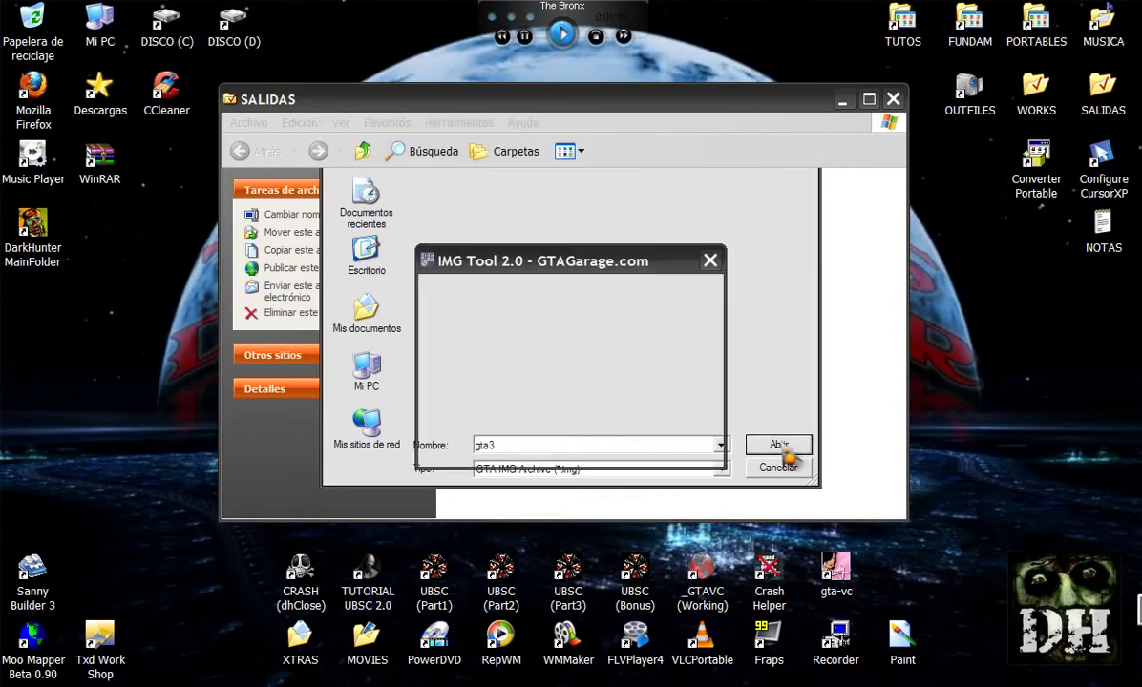
# - Search the archive for PLAYER.DFF and bring its entry into view
pyautogui.click(464, 282)
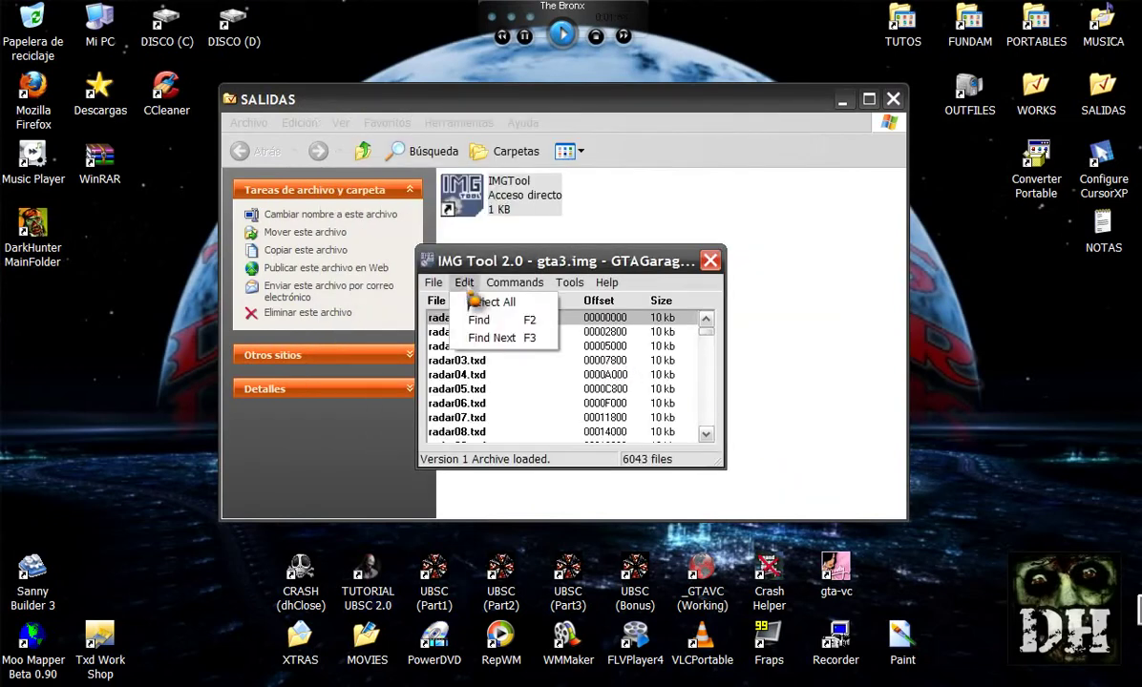
pyautogui.click(468, 322)
pyautogui.click(531, 244)
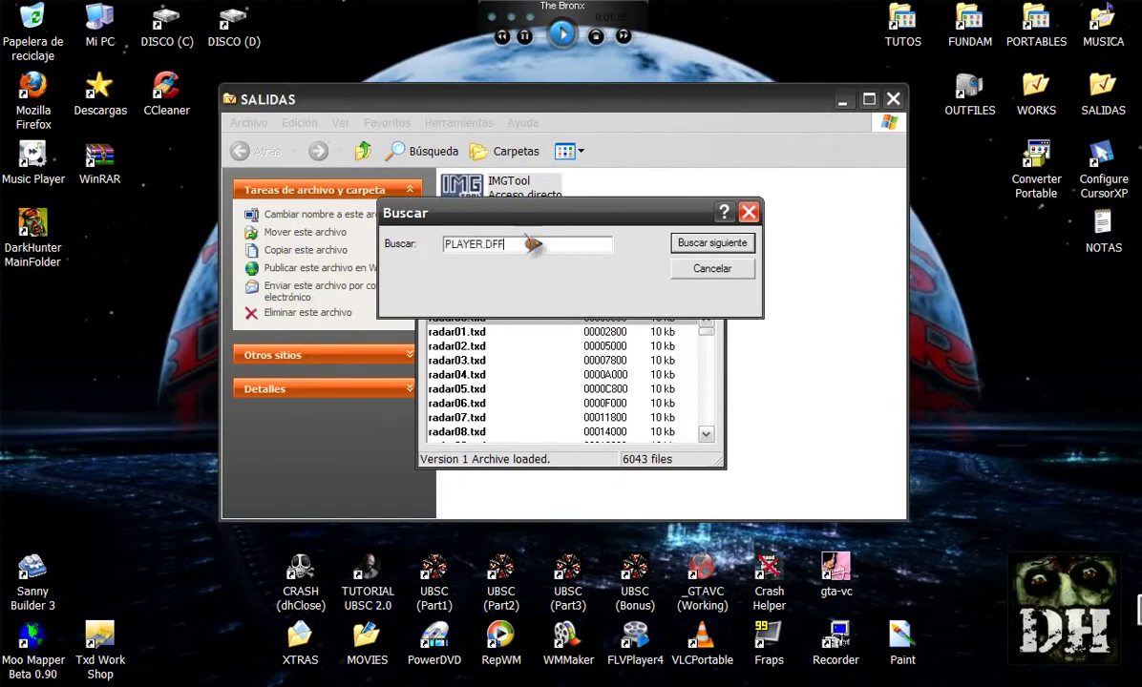
pyautogui.press('Return')
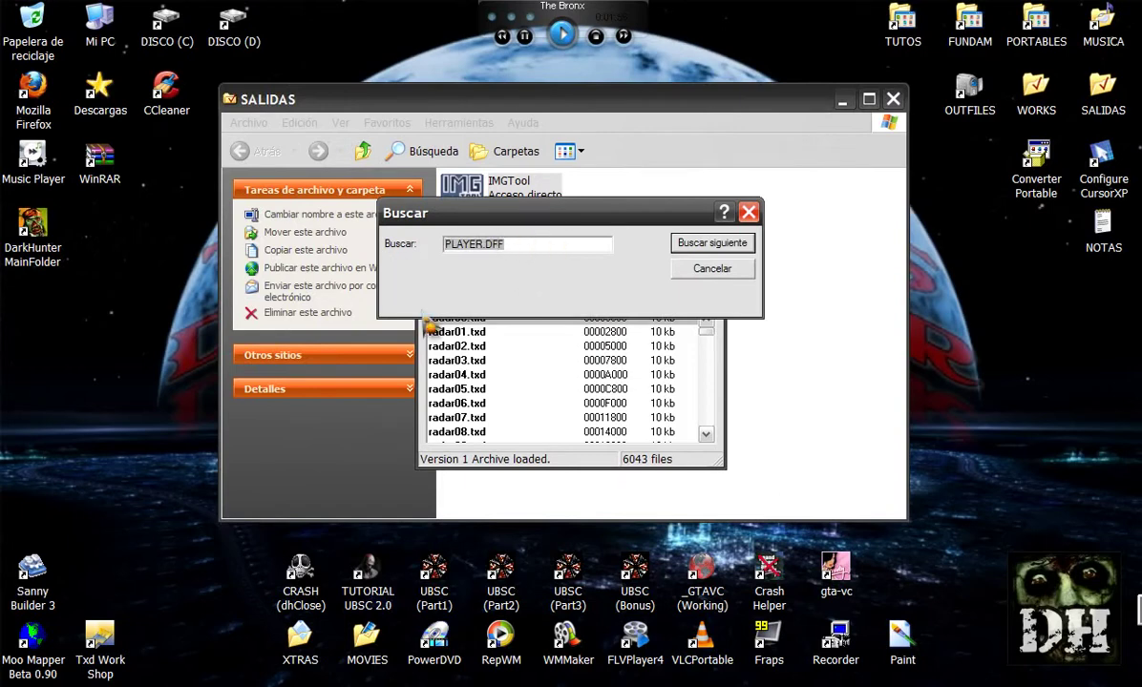
pyautogui.write('PL')
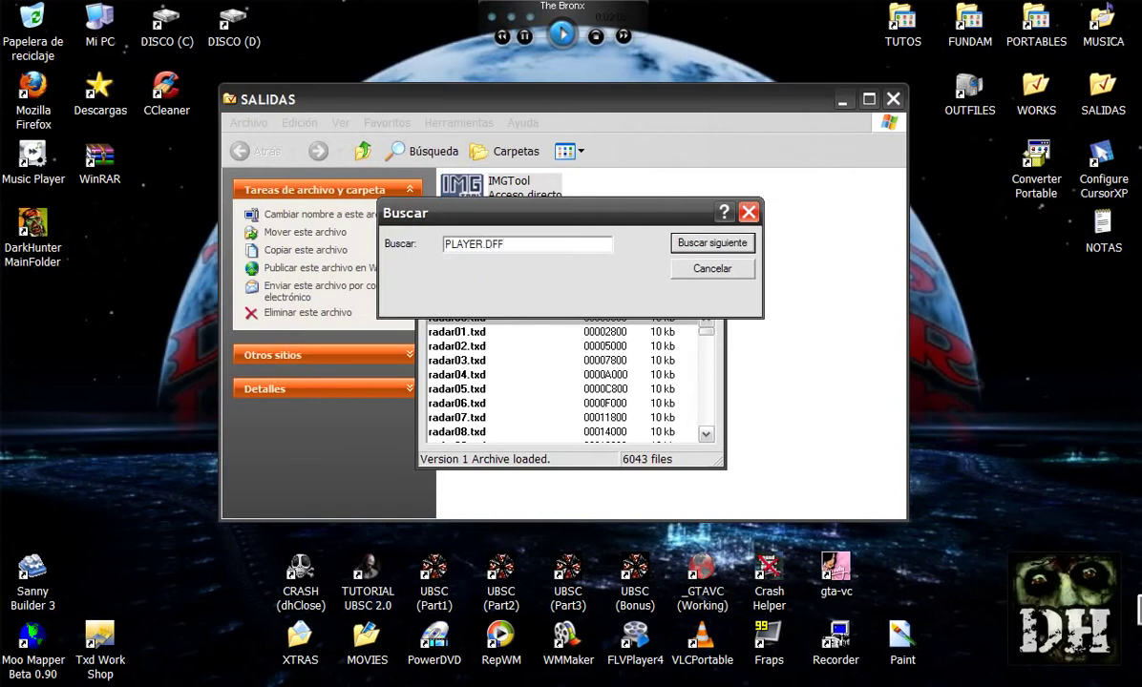
pyautogui.click(711, 244)
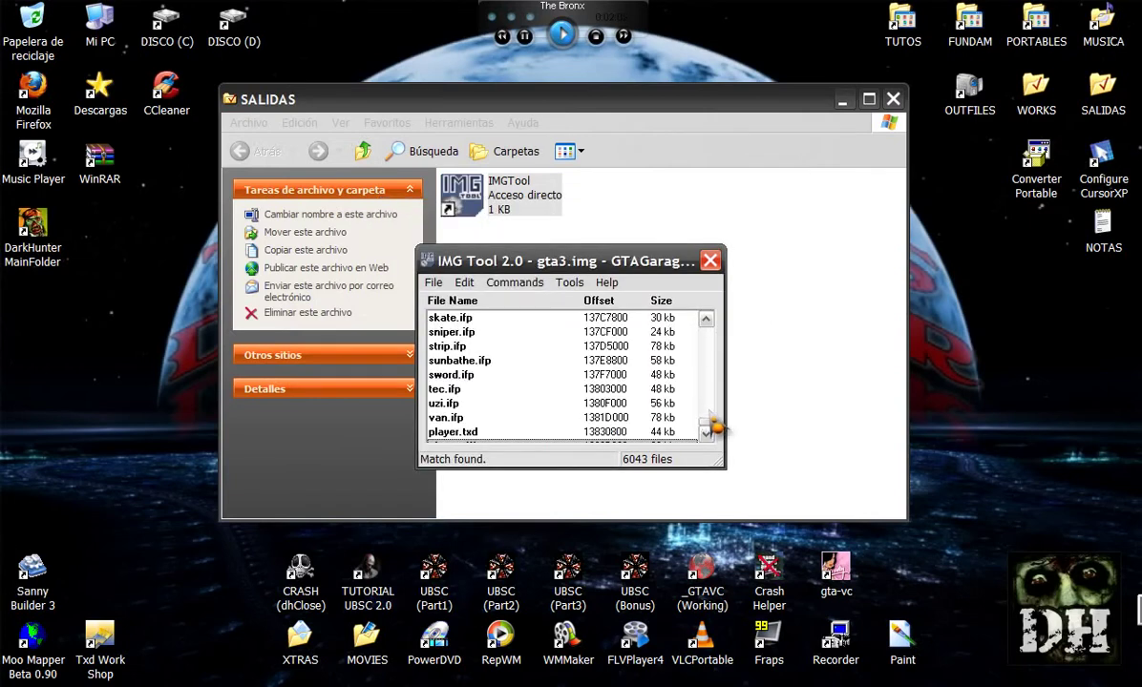
pyautogui.click(710, 438)
# - Extract player.dff from the archive into the SALIDAS folder
pyautogui.rightClick(548, 444)
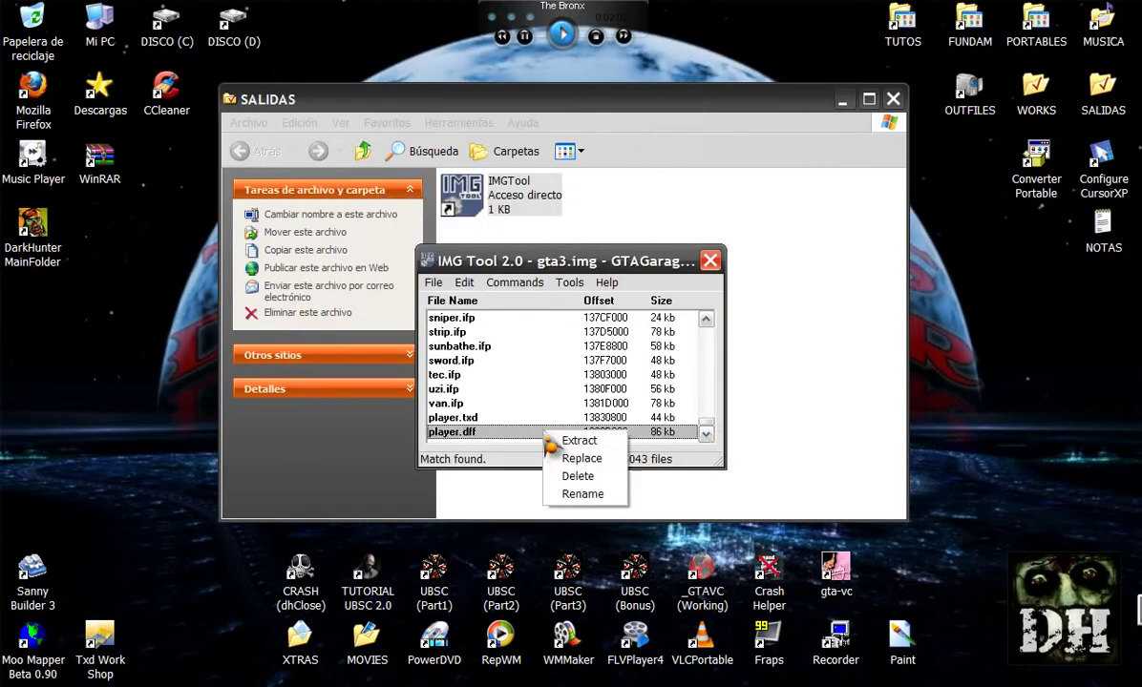
pyautogui.click(576, 445)
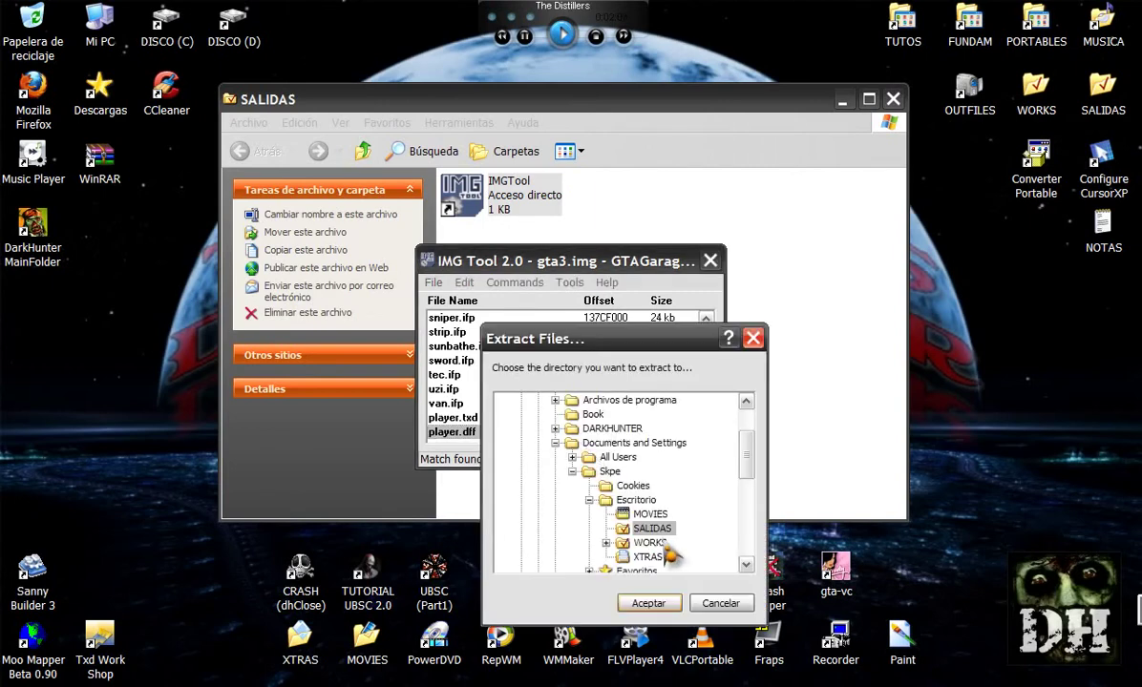
pyautogui.moveTo(748, 447); pyautogui.dragTo(749, 527)
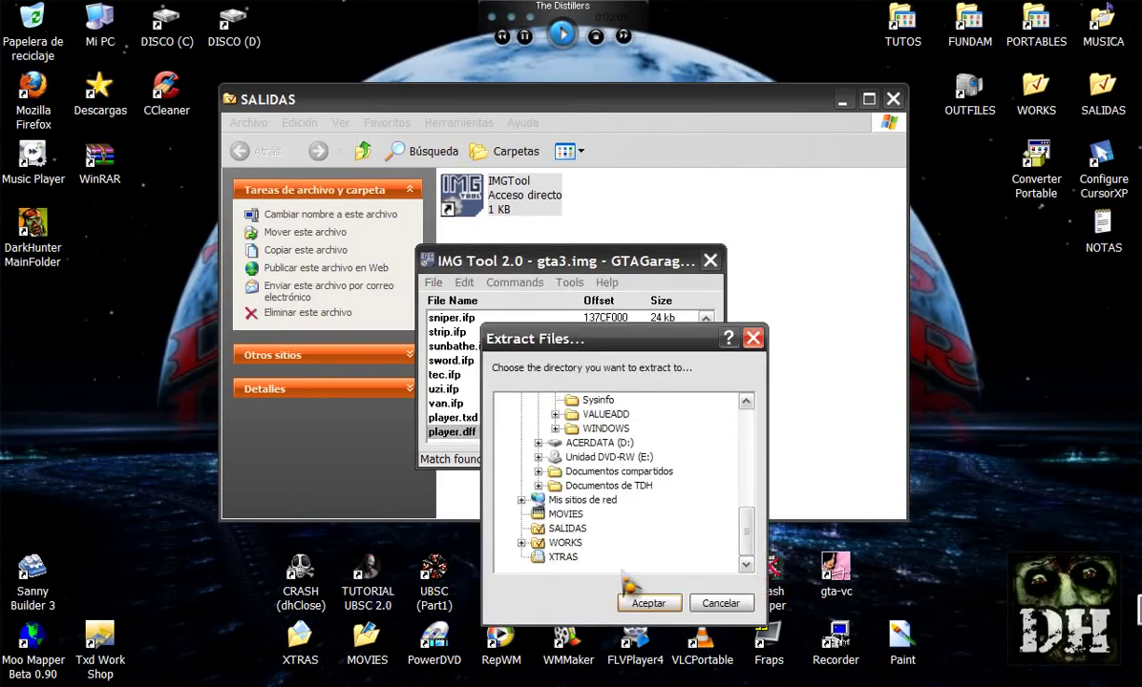
pyautogui.click(567, 528)
pyautogui.click(649, 603)
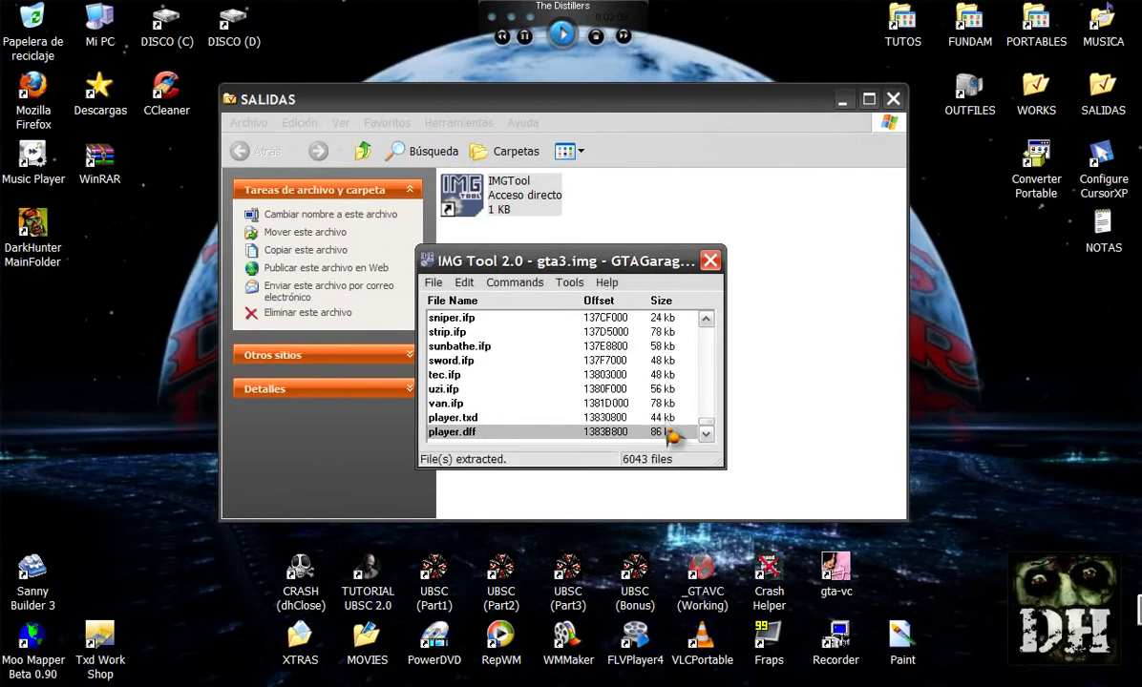
# - Move the archive window off the extracted files, then find PLAYER.TXD and extract it to the SALIDAS folder
pyautogui.moveTo(578, 266); pyautogui.dragTo(742, 281)
pyautogui.click(624, 297)
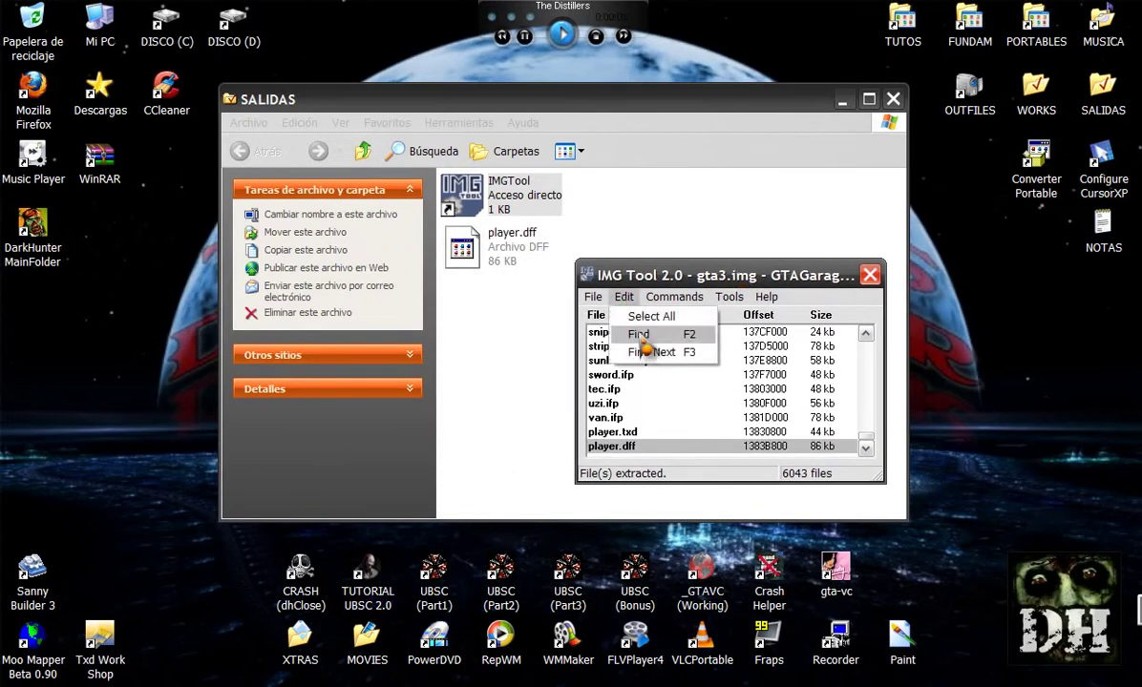
pyautogui.click(640, 334)
pyautogui.click(506, 244)
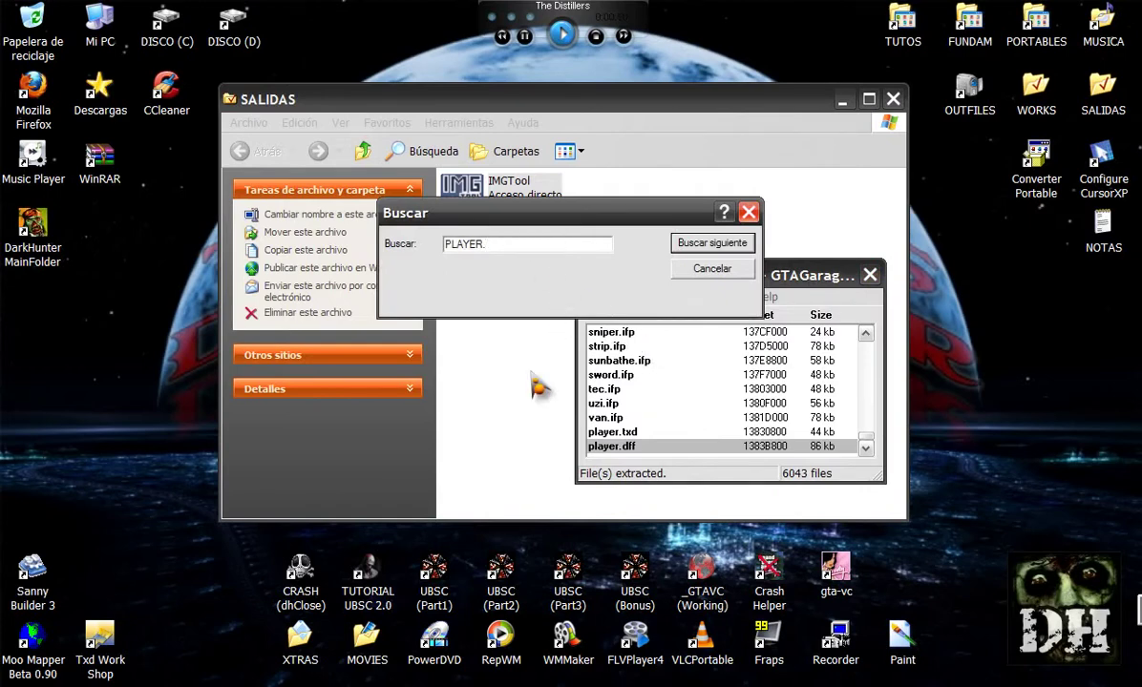
pyautogui.write('TXD')
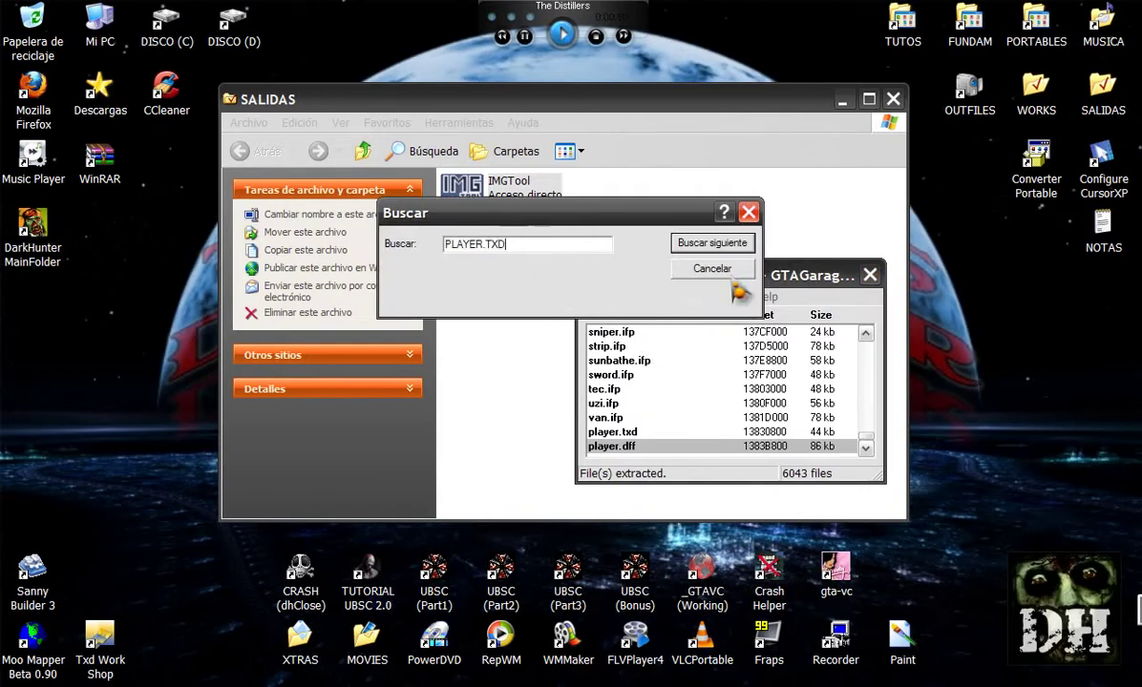
pyautogui.click(689, 242)
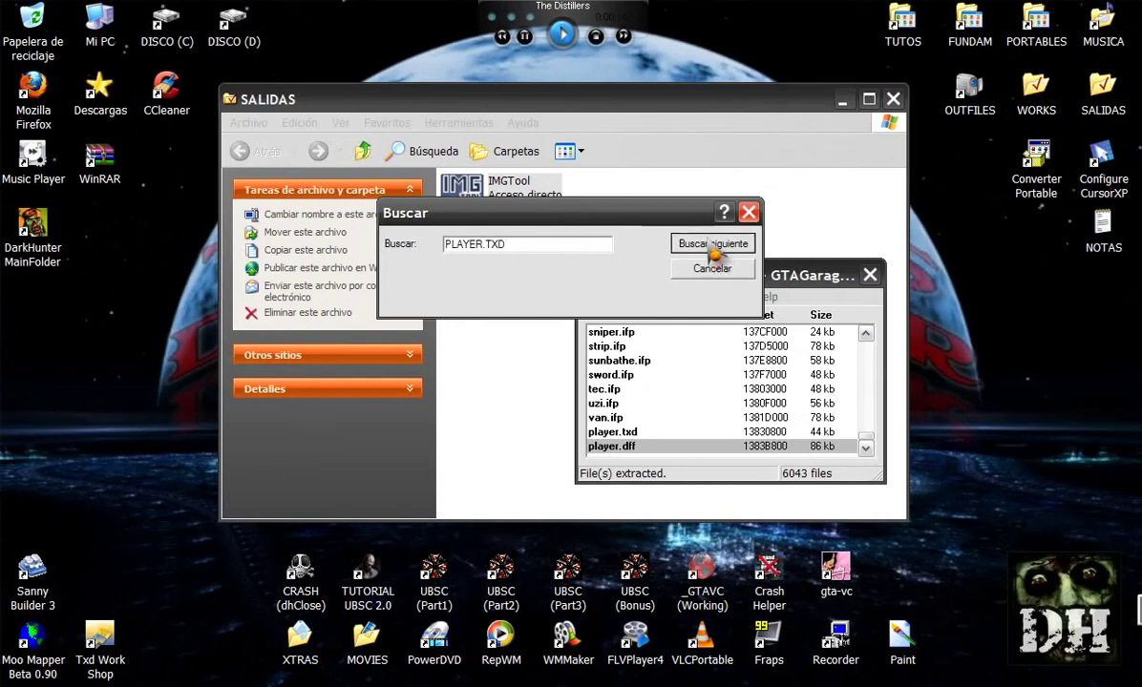
pyautogui.rightClick(795, 440)
pyautogui.click(831, 441)
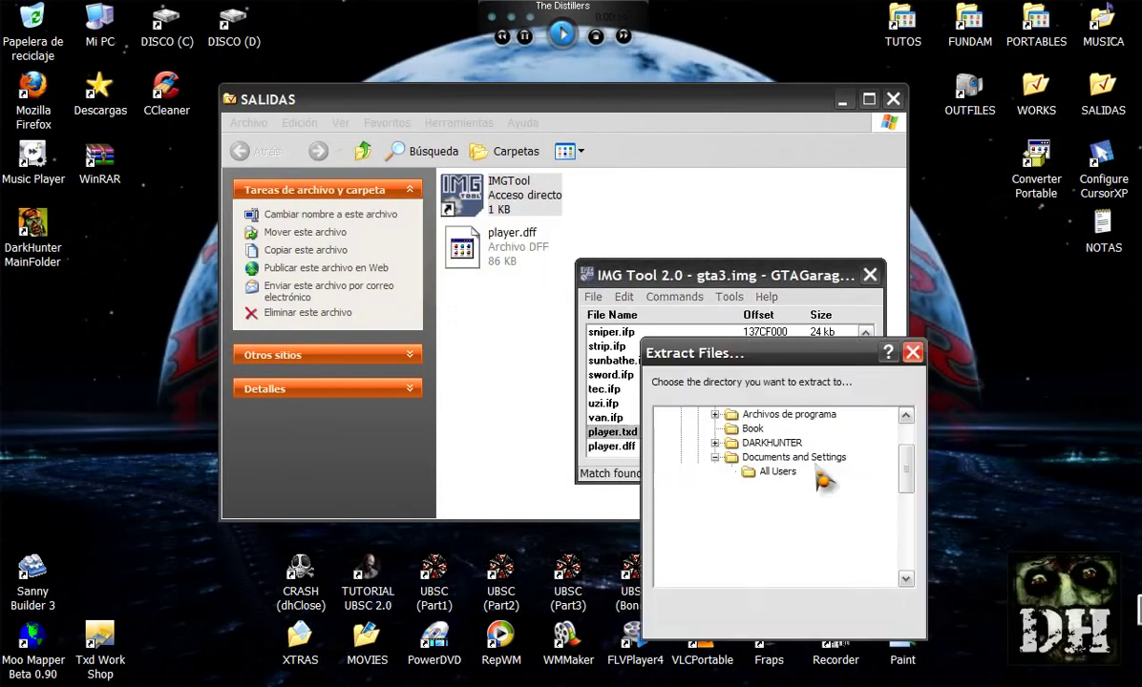
pyautogui.click(808, 618)
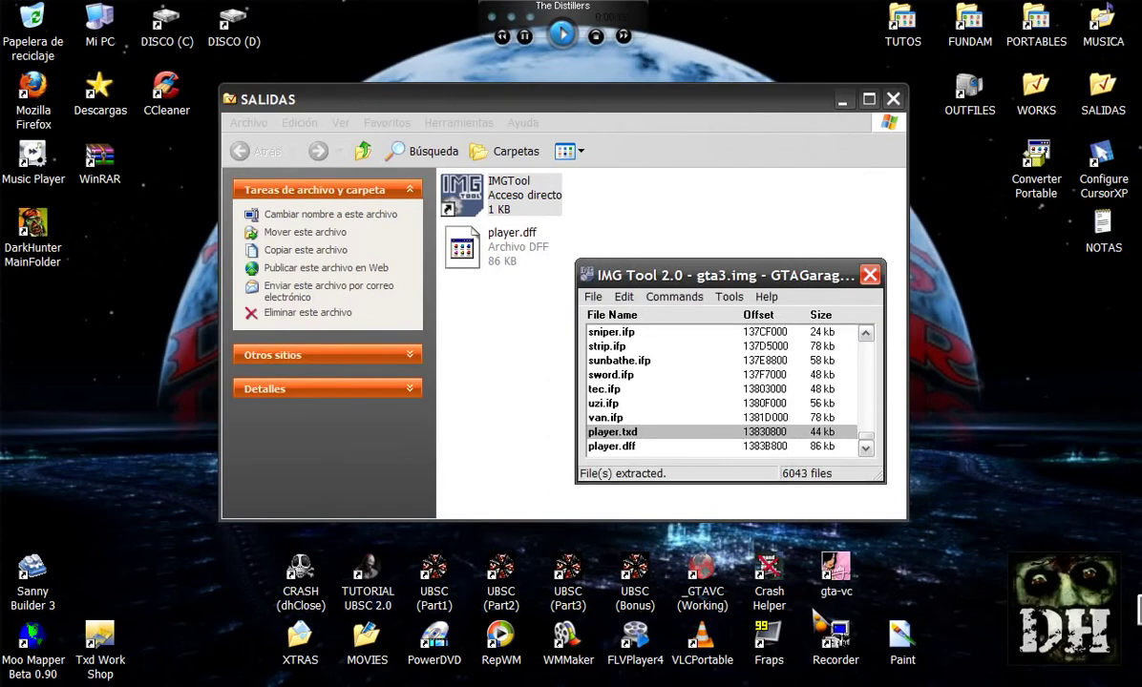
# - Find PLAYER8.DFF in the archive and extract it to the SALIDAS folder
pyautogui.click(624, 297)
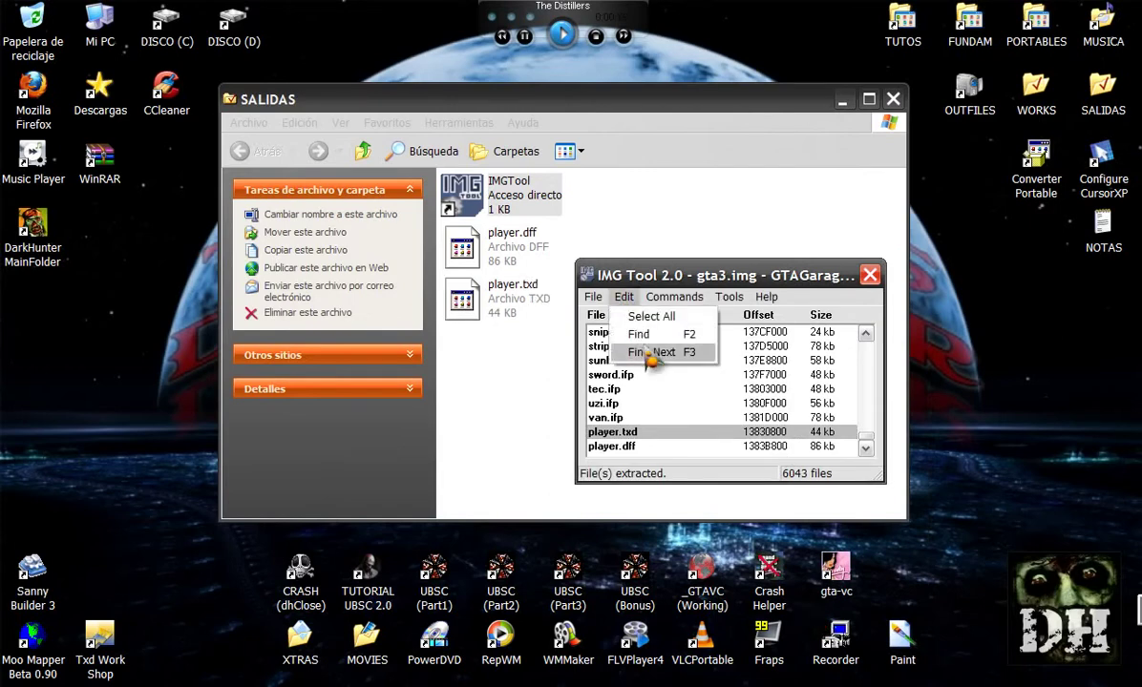
pyautogui.click(638, 331)
pyautogui.click(522, 245)
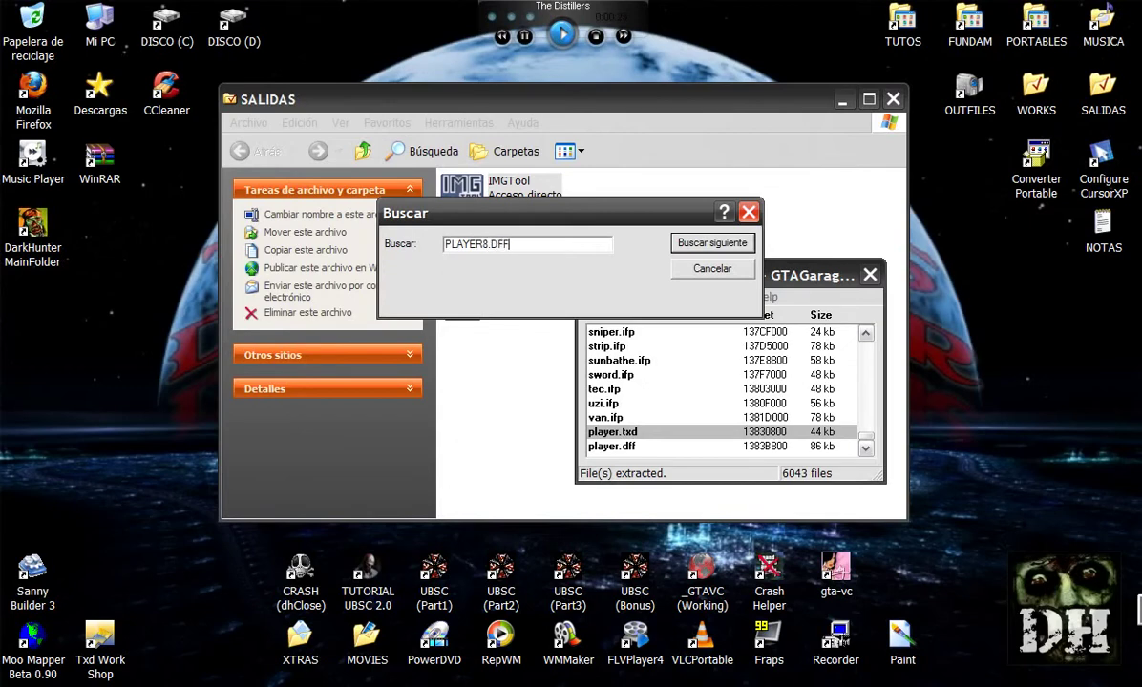
pyautogui.click(708, 245)
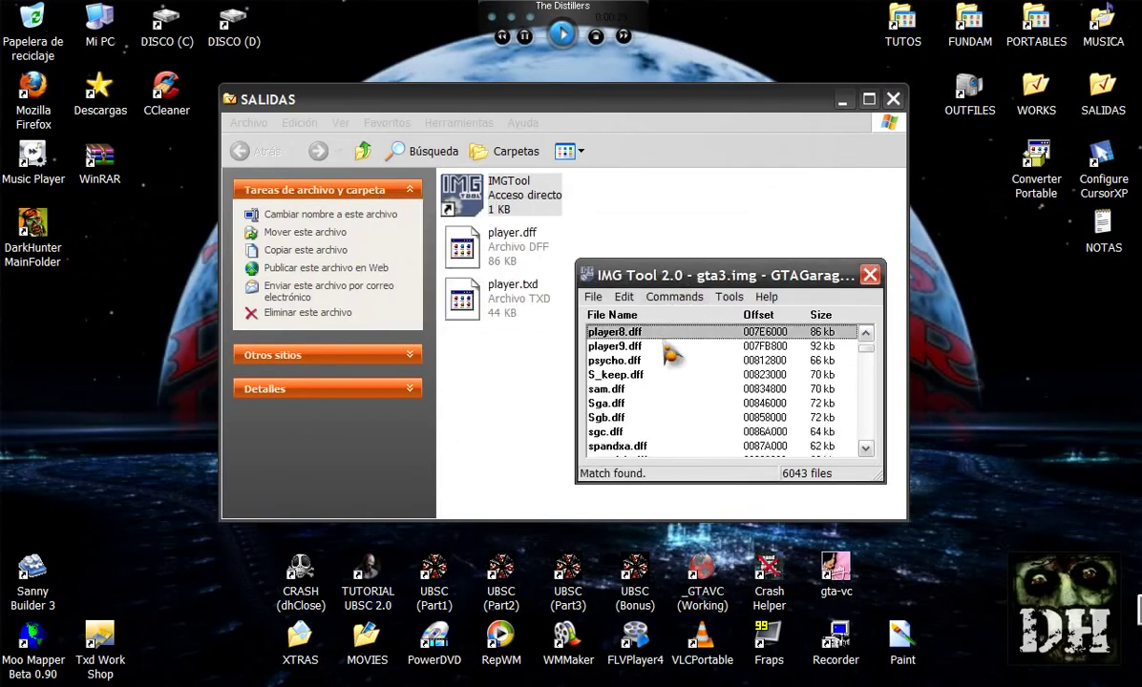
pyautogui.rightClick(619, 331)
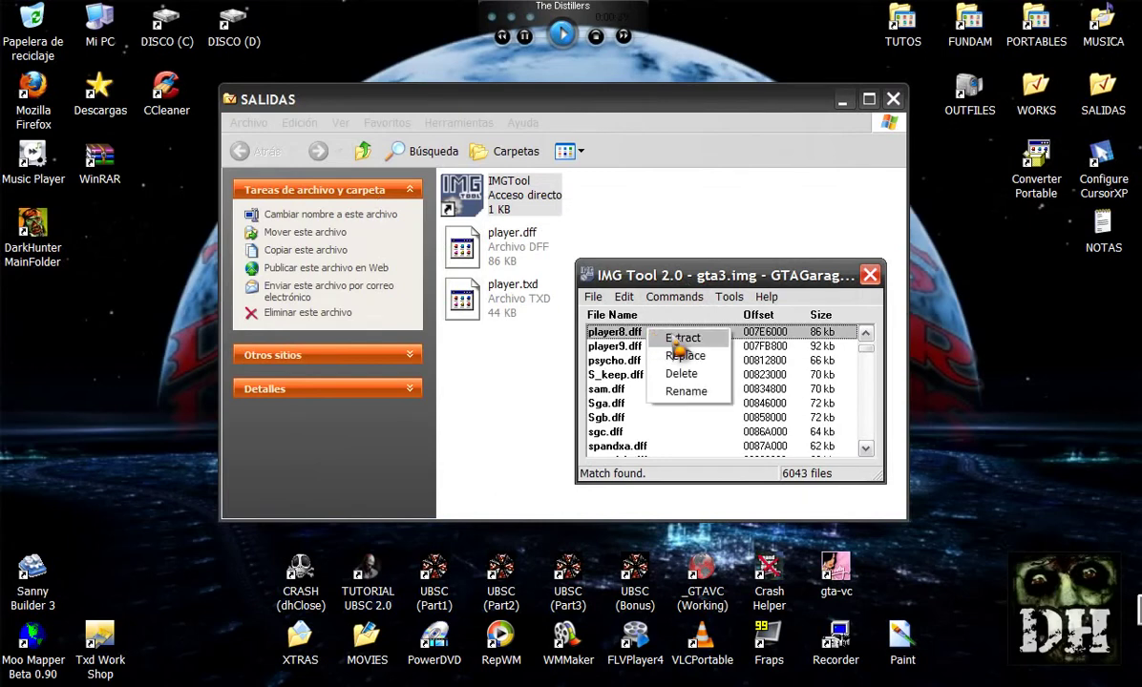
pyautogui.click(674, 334)
pyautogui.click(802, 618)
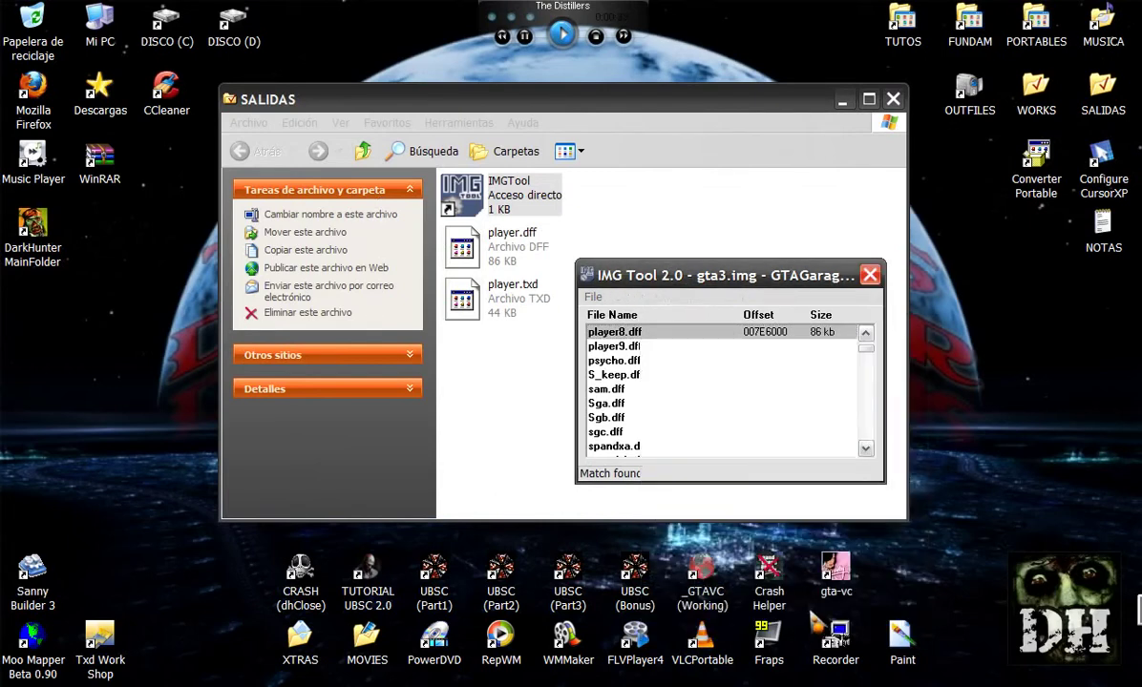
# - Find PLAYER8.TXD in the archive and extract it to the SALIDAS folder
pyautogui.click(623, 297)
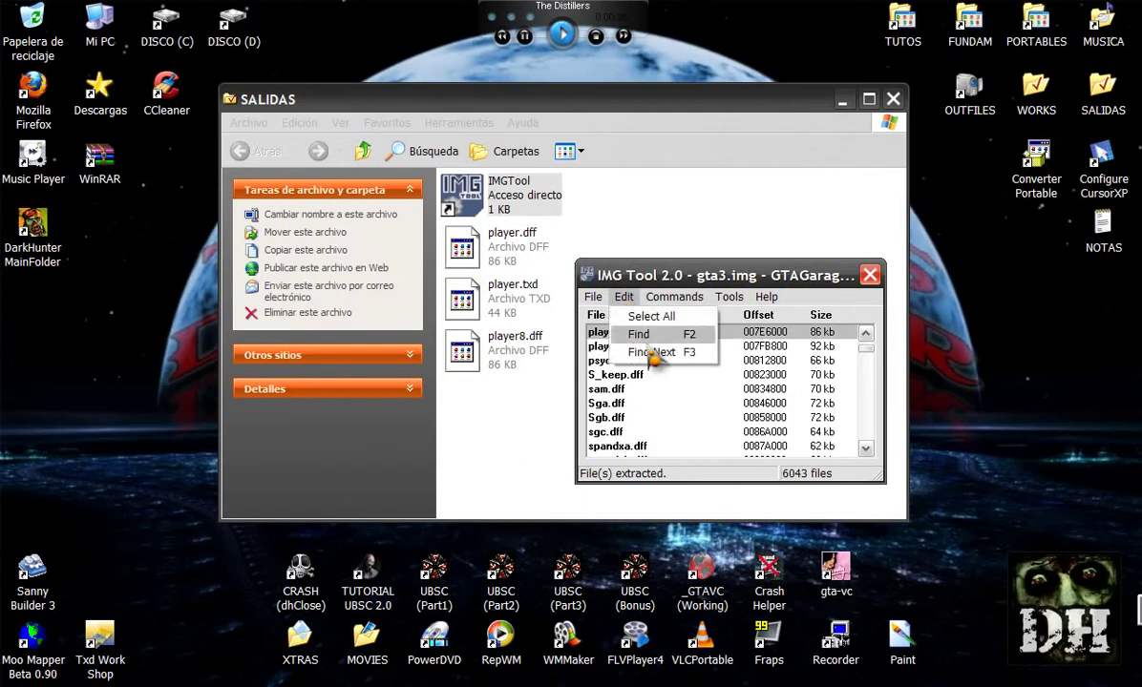
pyautogui.click(621, 334)
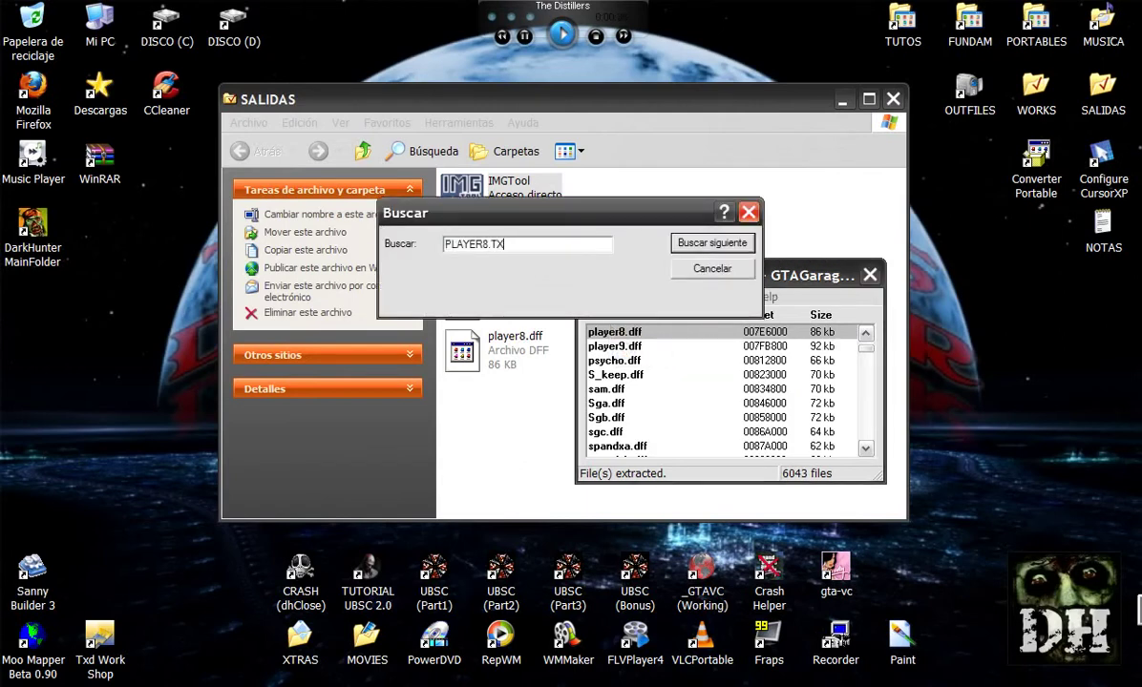
pyautogui.click(710, 252)
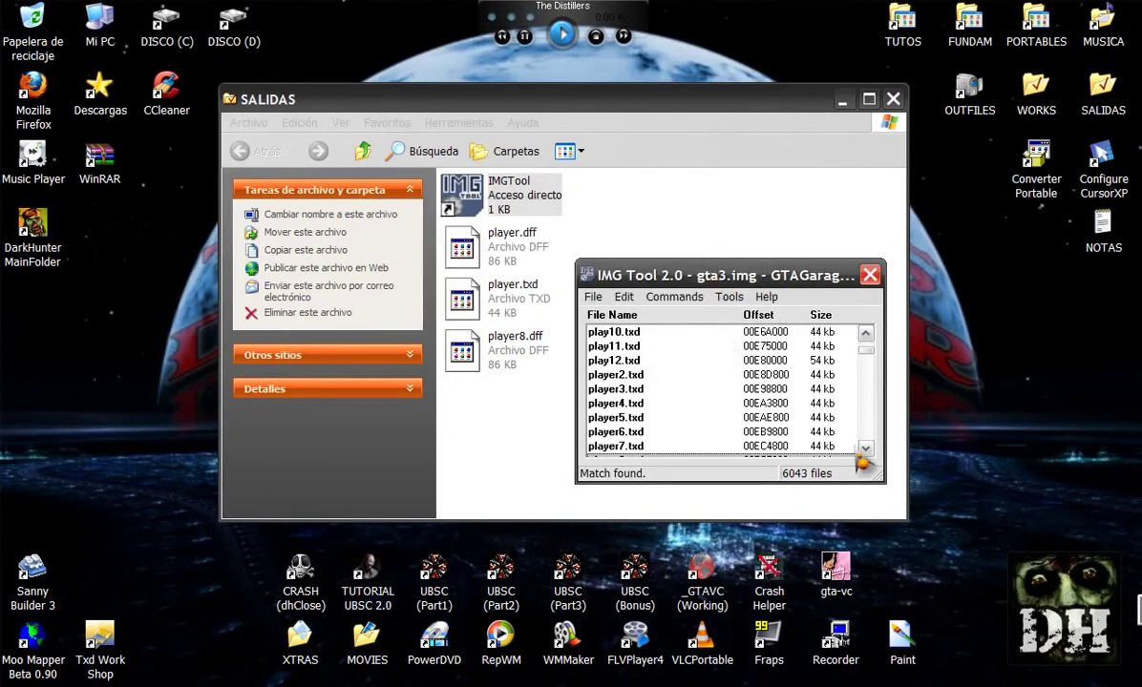
pyautogui.scroll(-3, 821, 430)
pyautogui.rightClick(692, 421)
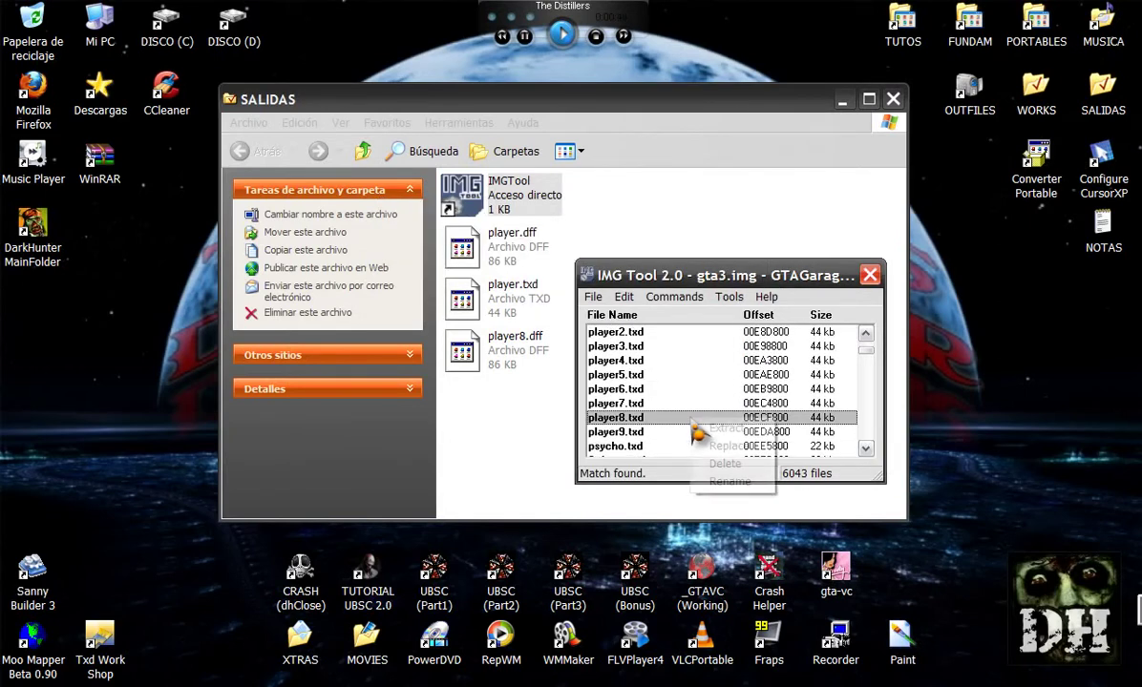
pyautogui.click(711, 428)
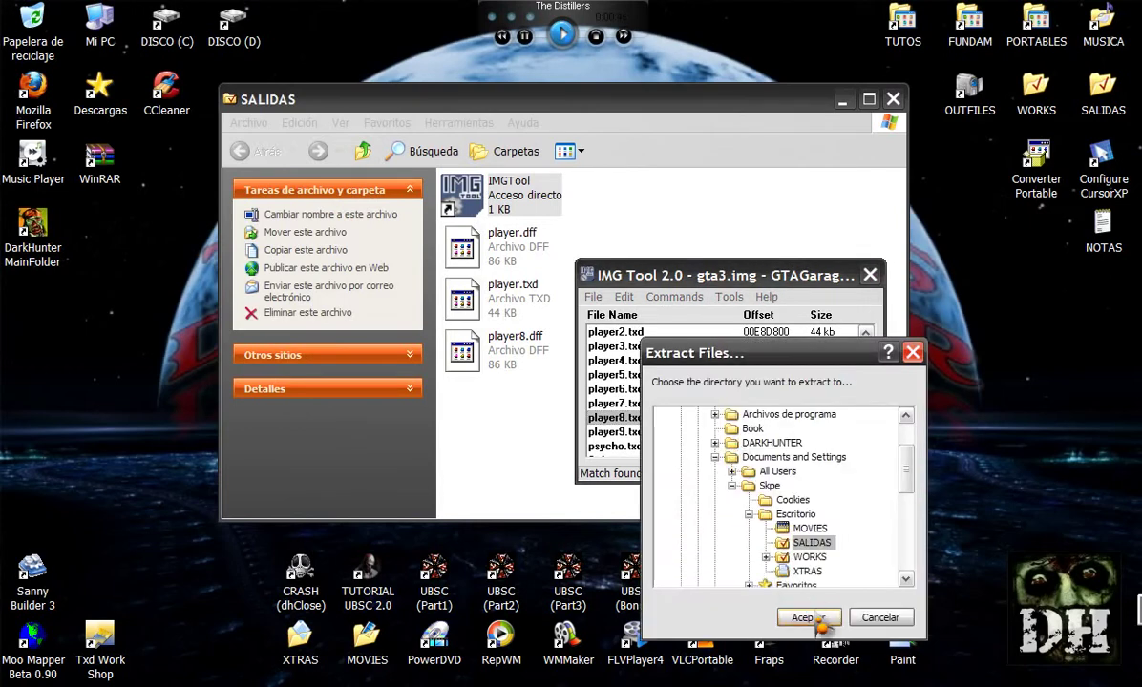
pyautogui.click(808, 618)
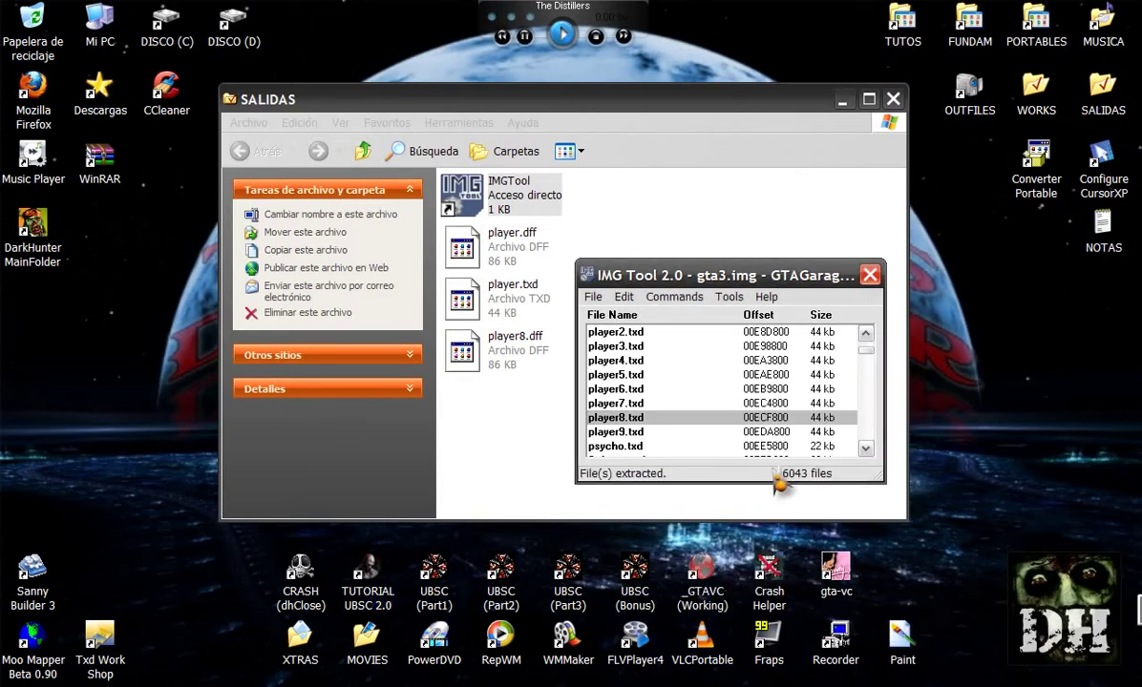
# - Close the archive tool and create a folder named PLAYER ORIGINAL inside SALIDAS
pyautogui.click(870, 276)
pyautogui.click(684, 174)
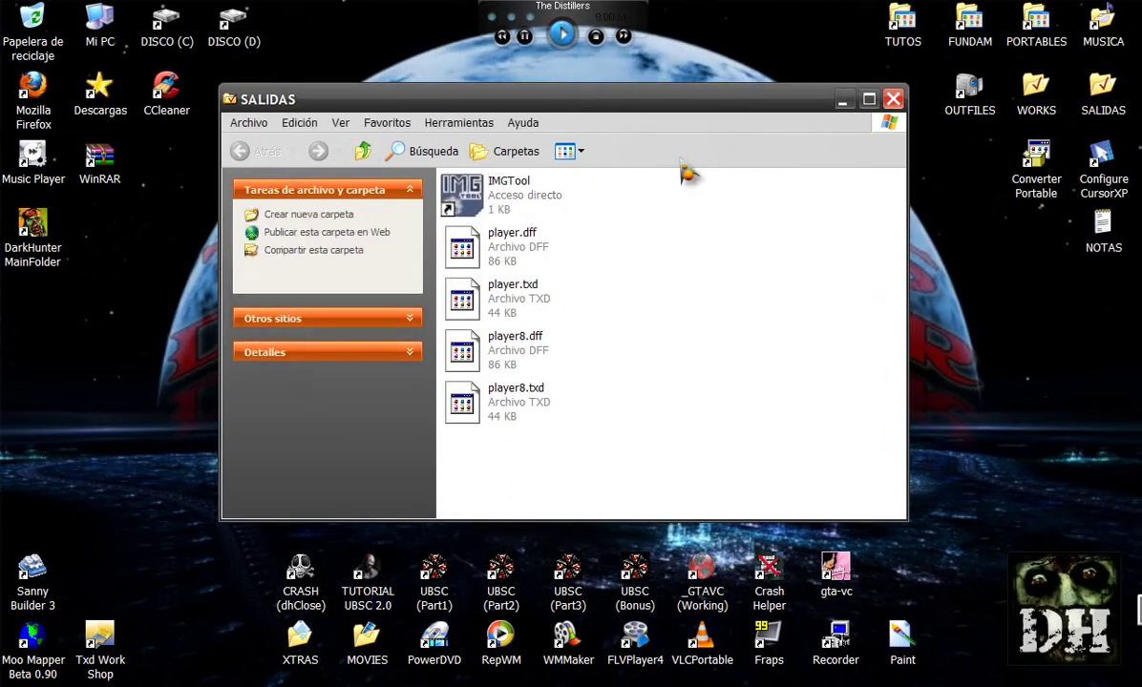
pyautogui.moveTo(684, 103); pyautogui.dragTo(721, 107)
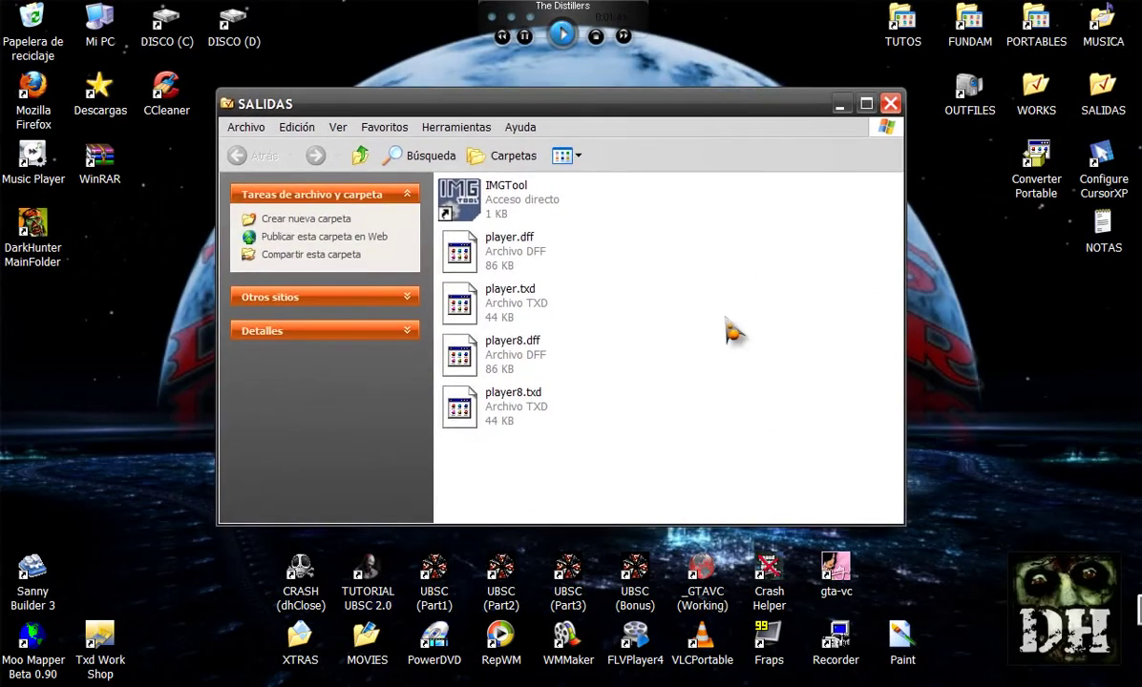
pyautogui.click(325, 219)
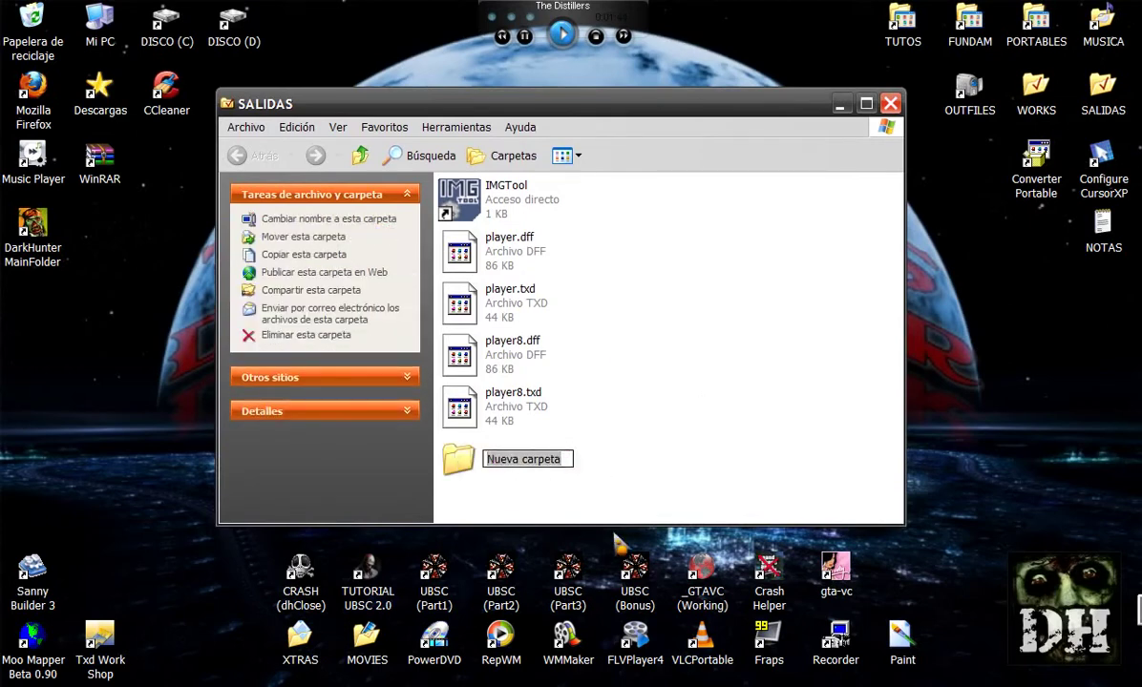
pyautogui.write('PLAYER ORIGINAL')
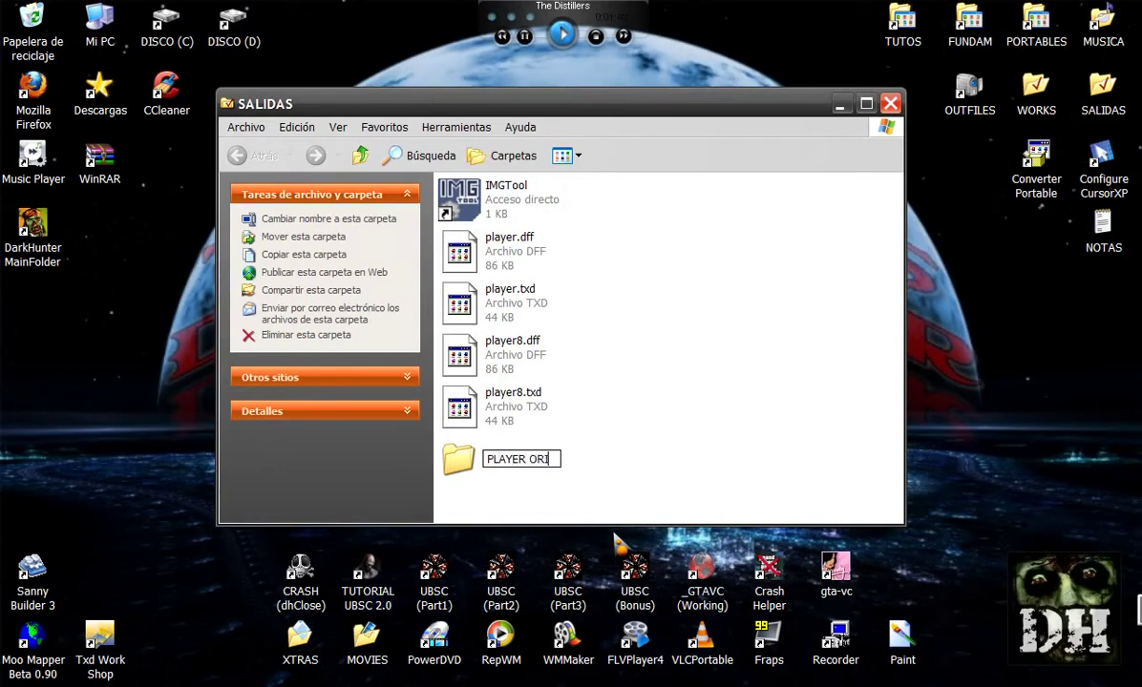
pyautogui.click(762, 407)
# - Move player.dff and player.txd together into the PLAYER ORIGINAL folder
pyautogui.click(523, 254)
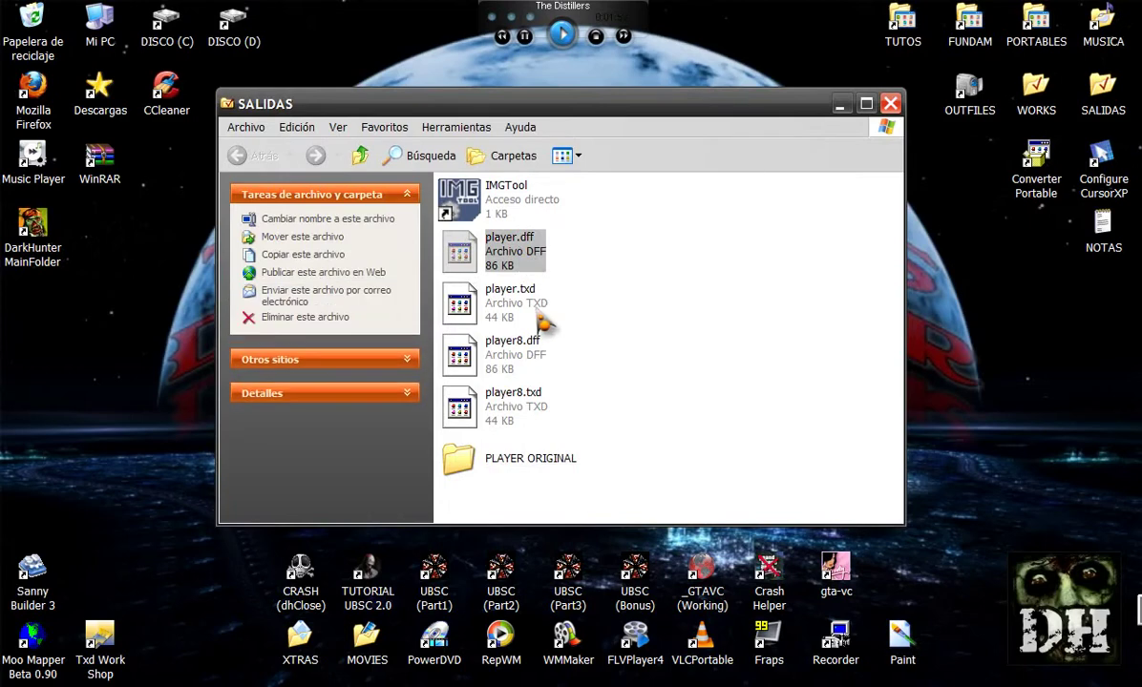
pyautogui.keyDown('ctrl'); pyautogui.click(525, 303); pyautogui.keyUp('ctrl')
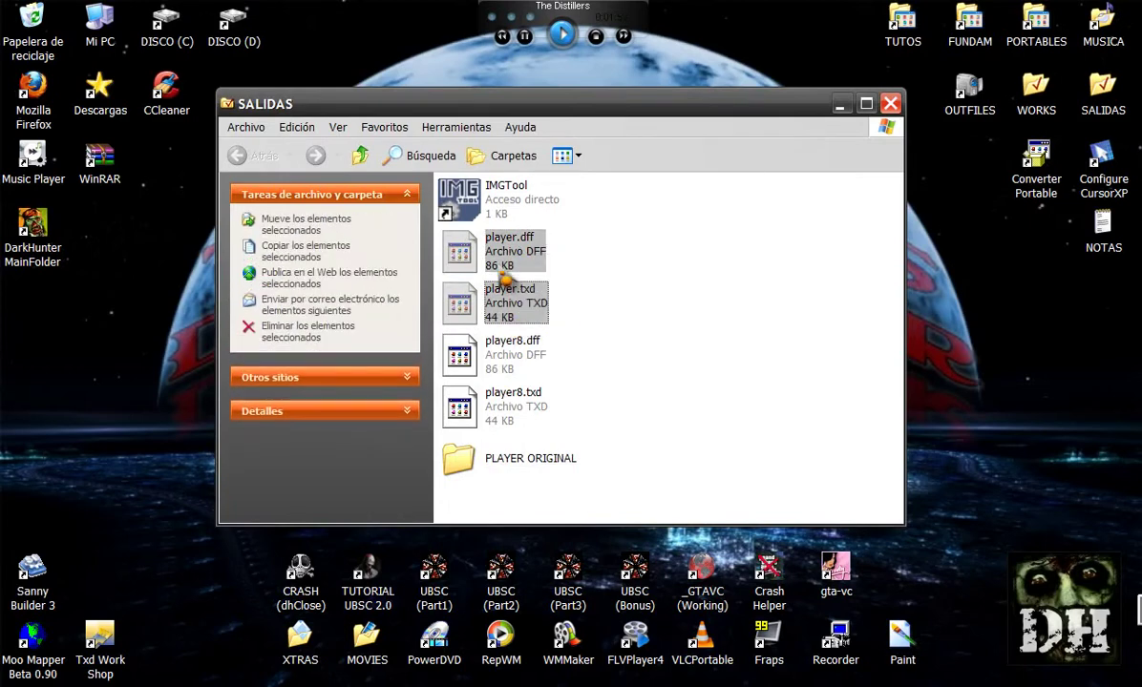
pyautogui.moveTo(503, 277); pyautogui.dragTo(537, 469)
pyautogui.moveTo(644, 103); pyautogui.dragTo(648, 98)
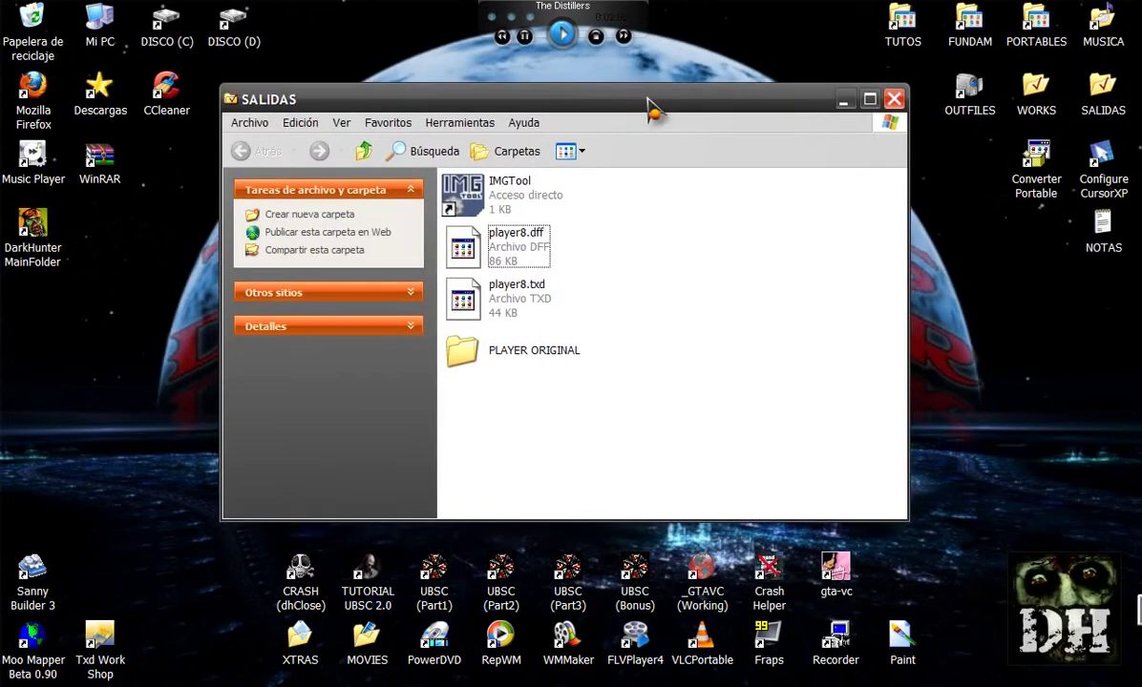
# - Arrange the items in the SALIDAS folder by type
pyautogui.rightClick(681, 386)
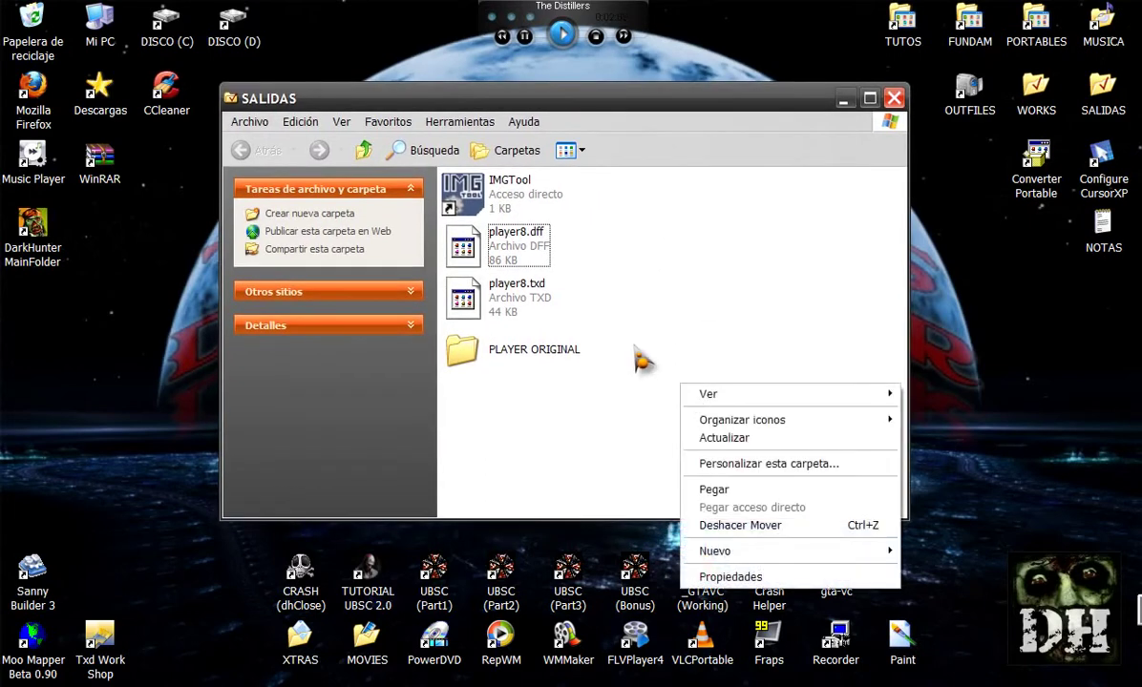
pyautogui.moveTo(730, 421)
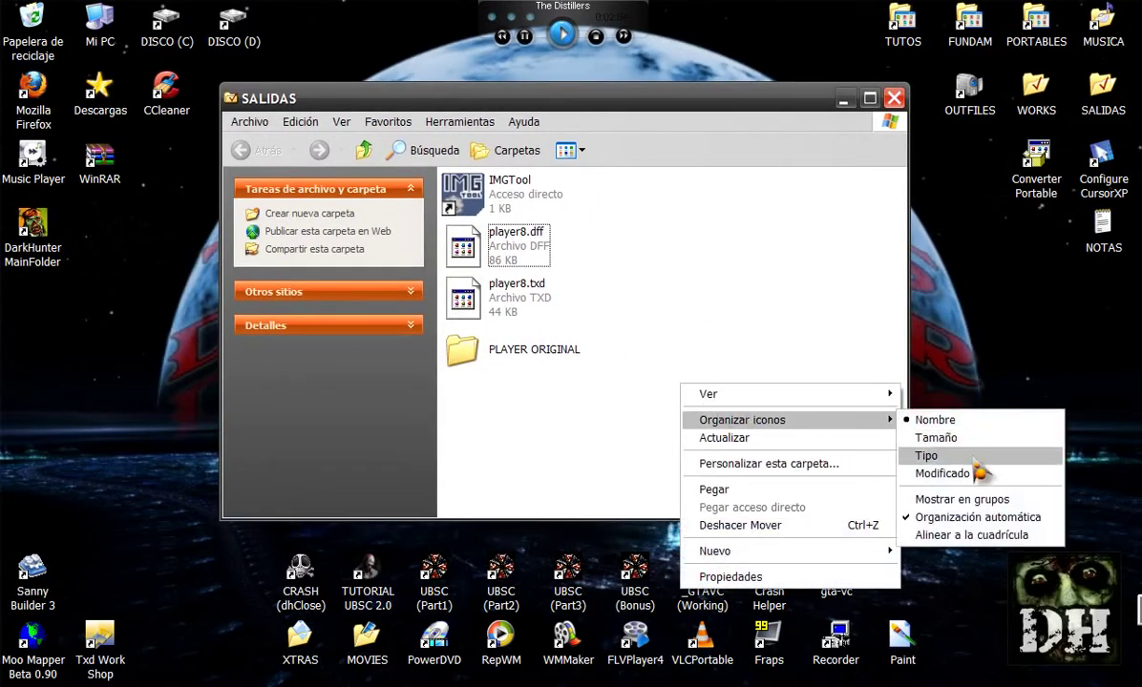
pyautogui.click(976, 457)
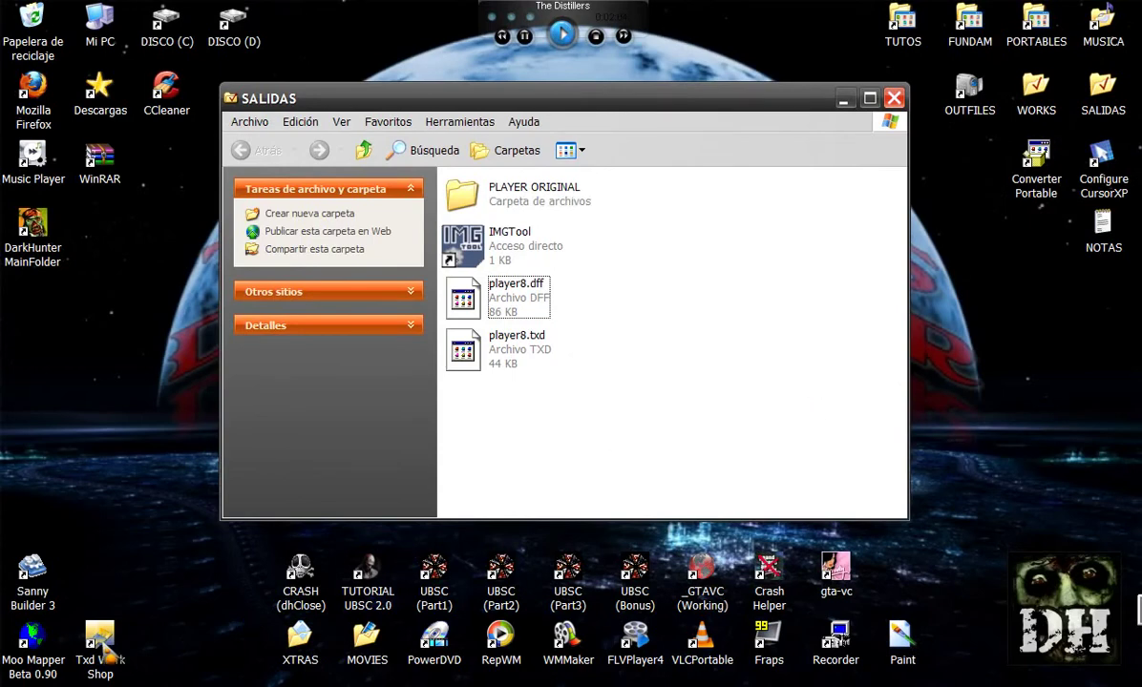
# - Move the Txd Work Shop shortcut from the desktop into SALIDAS and sort the folder by type again
pyautogui.moveTo(100, 649); pyautogui.dragTo(730, 329)
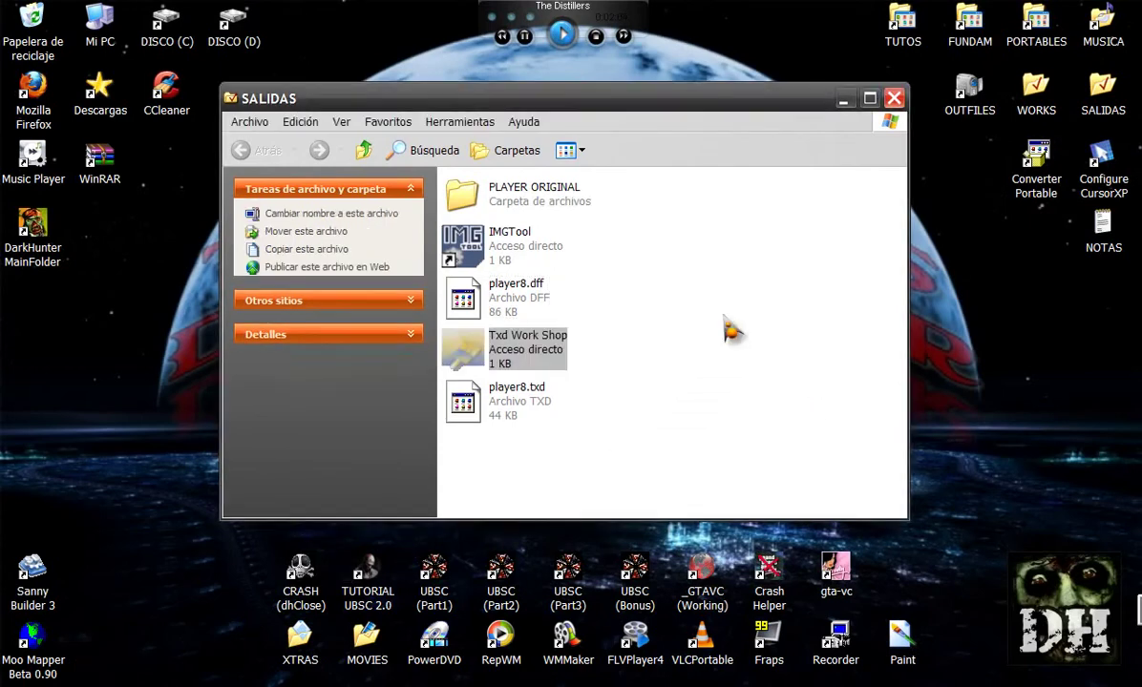
pyautogui.click(728, 324)
pyautogui.rightClick(691, 400)
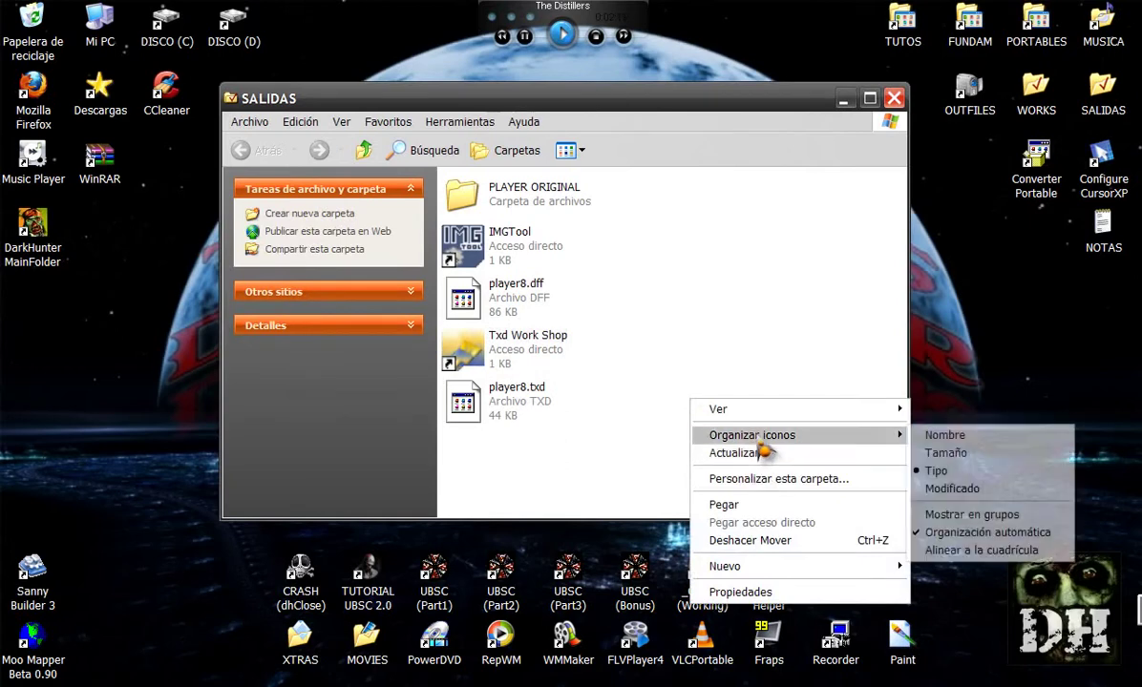
pyautogui.click(933, 470)
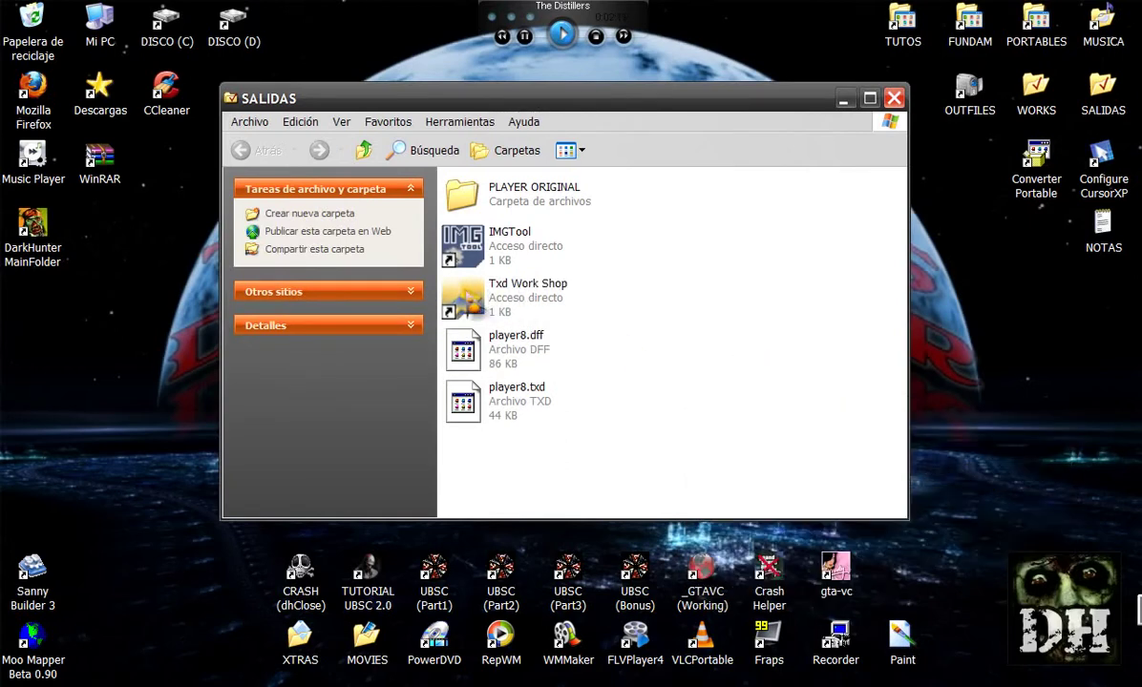
# - Launch TXD Workshop from its shortcut in SALIDAS and open player8.txd
pyautogui.click(521, 291)
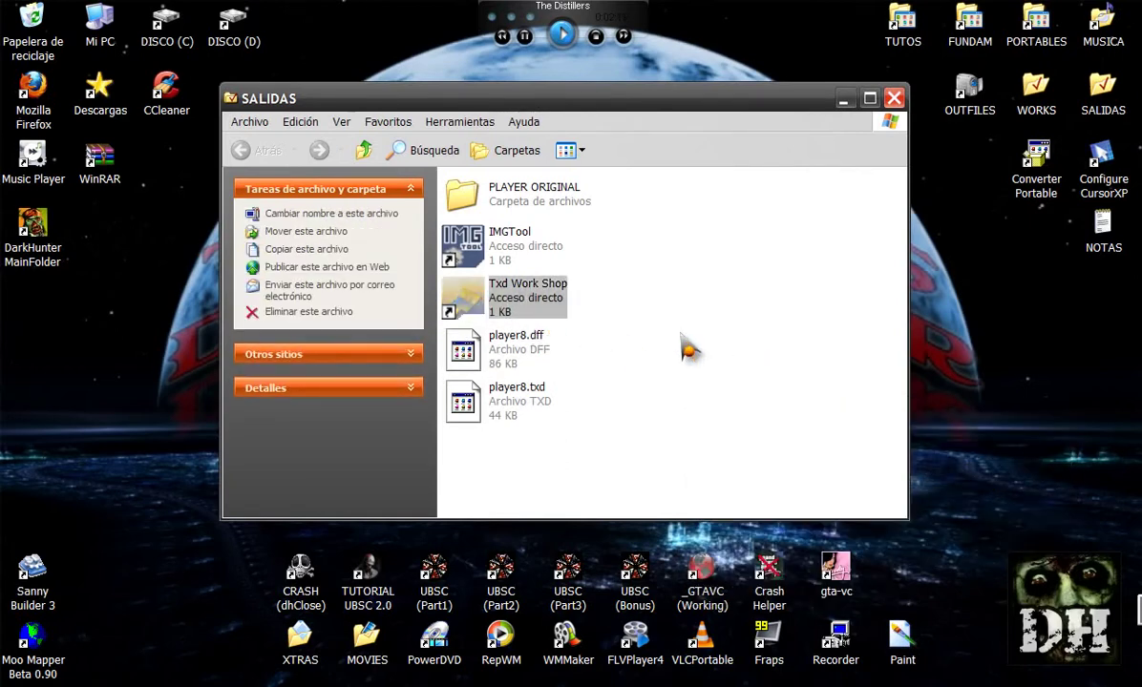
pyautogui.press('Return')
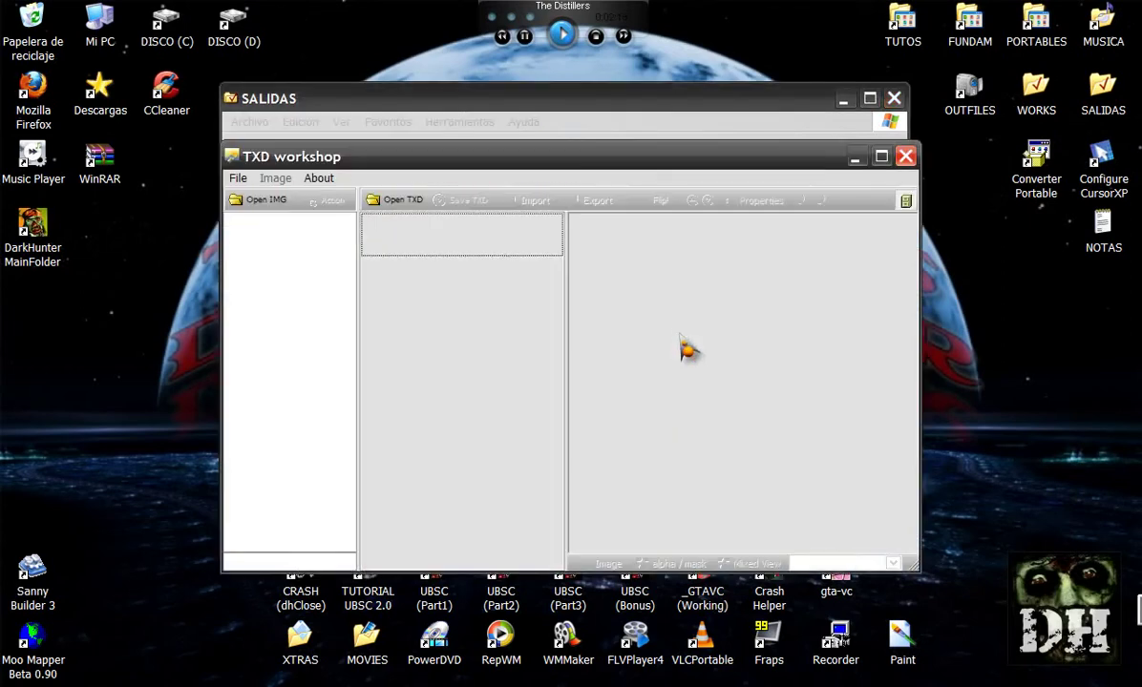
pyautogui.click(408, 212)
pyautogui.click(427, 244)
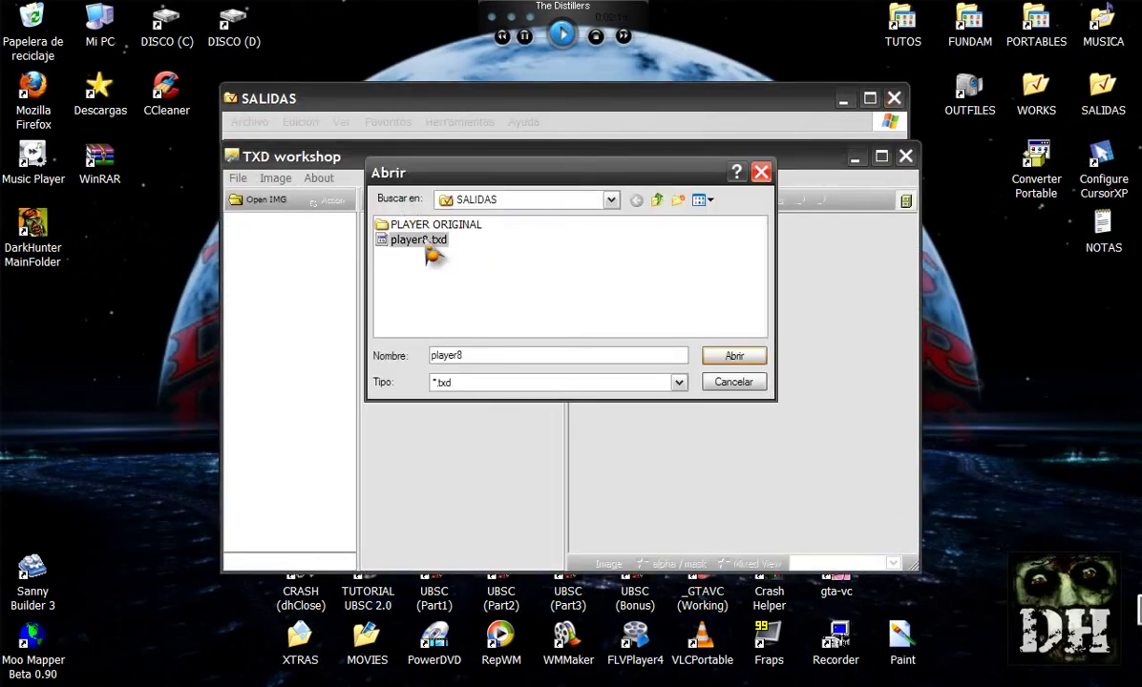
pyautogui.click(732, 356)
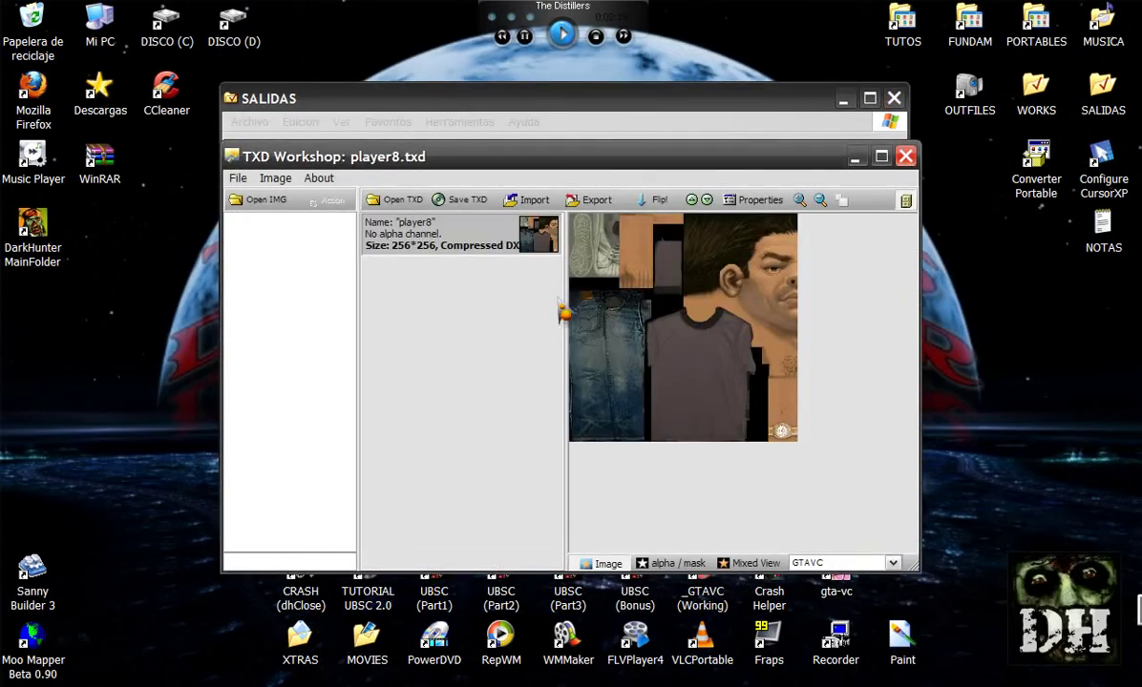
# - Export all textures of player8.txd as bitmaps to SALIDAS under the name player8, then minimize TXD Workshop
pyautogui.click(593, 211)
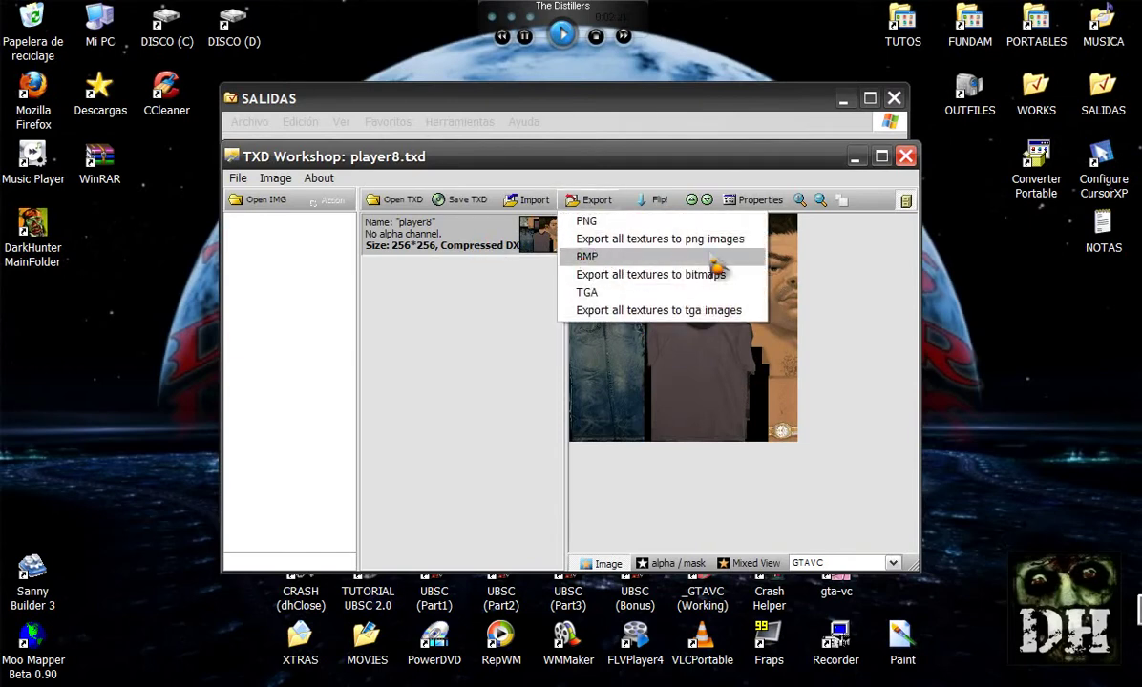
pyautogui.click(668, 273)
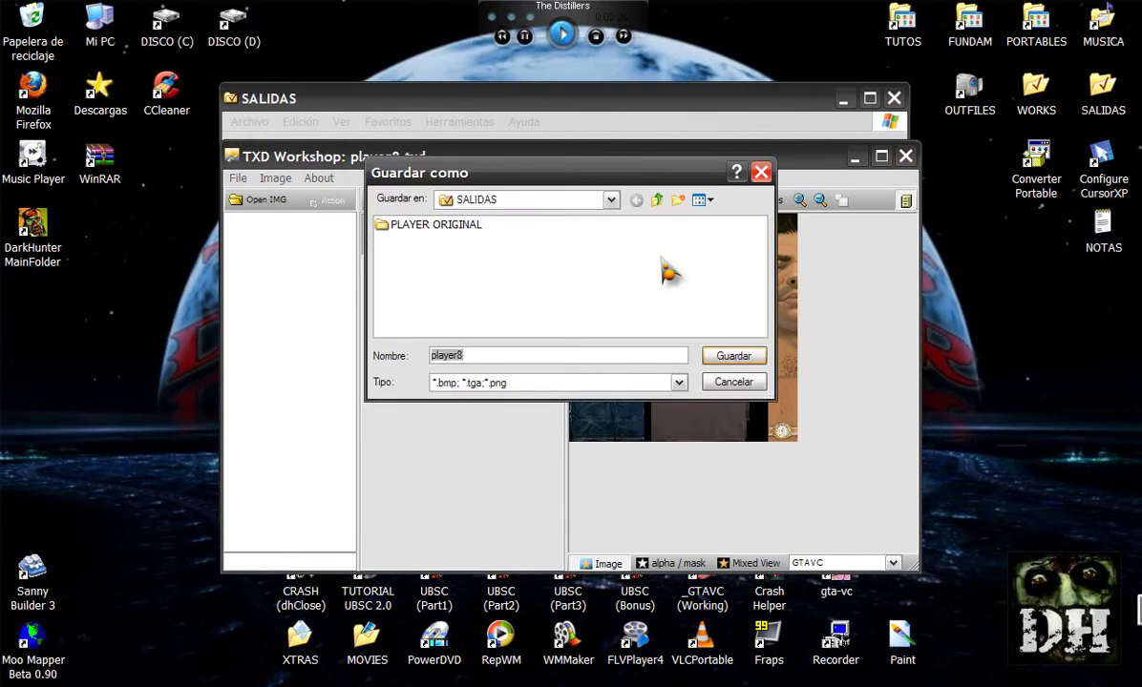
pyautogui.click(737, 359)
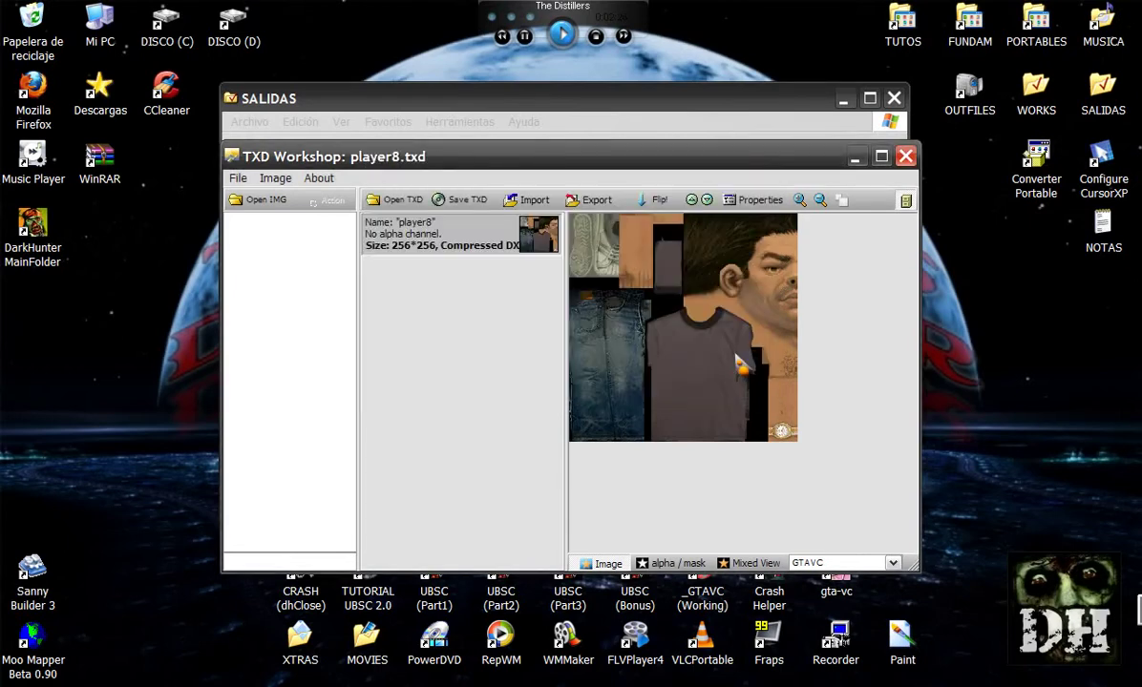
pyautogui.click(855, 157)
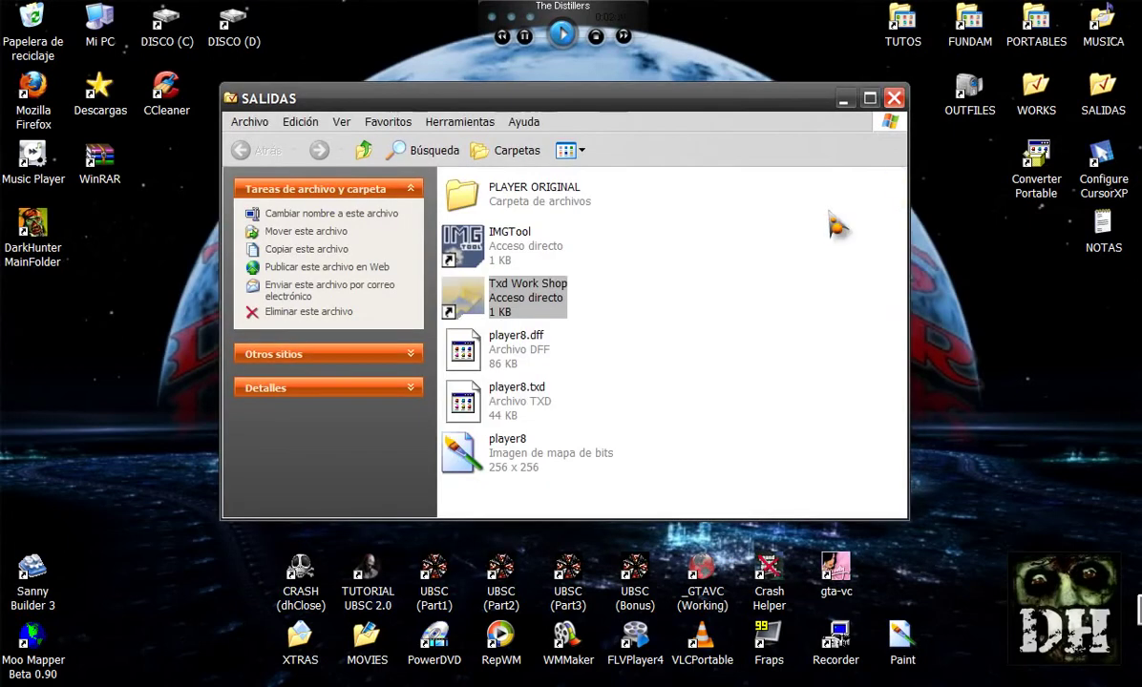
# - Rename the exported player8 bitmap in SALIDAS to player
pyautogui.click(496, 509)
pyautogui.click(522, 471)
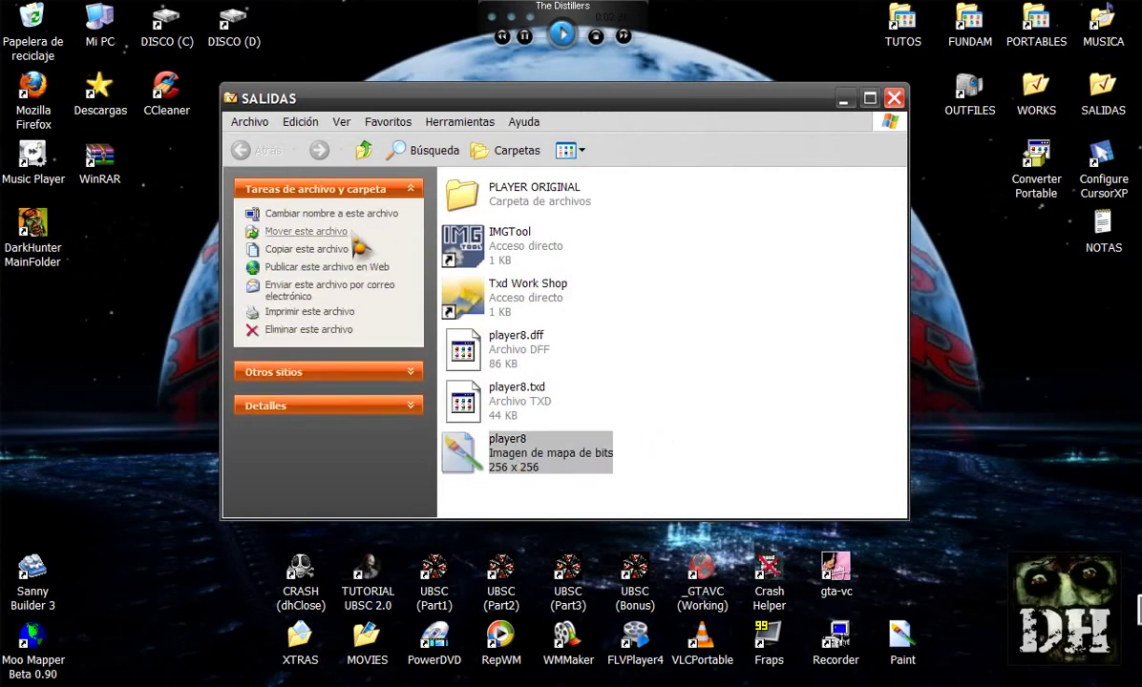
pyautogui.press('F2')
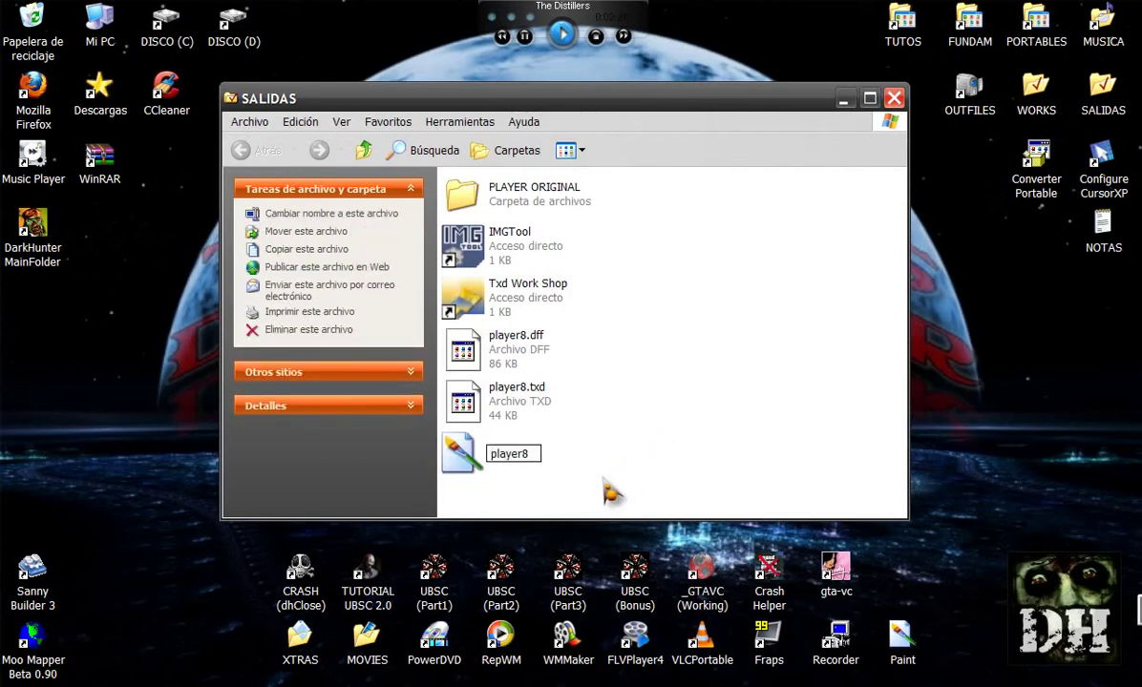
pyautogui.press('Return')
pyautogui.click(656, 466)
# - Show the SALIDAS folder as thumbnails and arrange its items by type
pyautogui.click(570, 149)
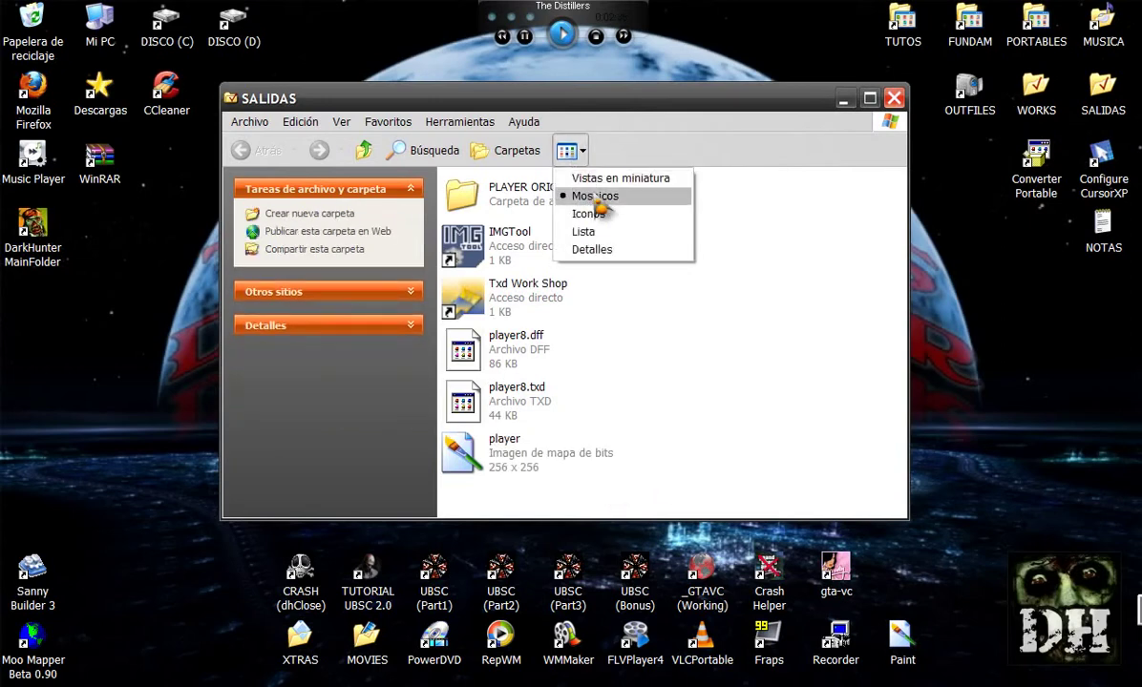
pyautogui.click(599, 179)
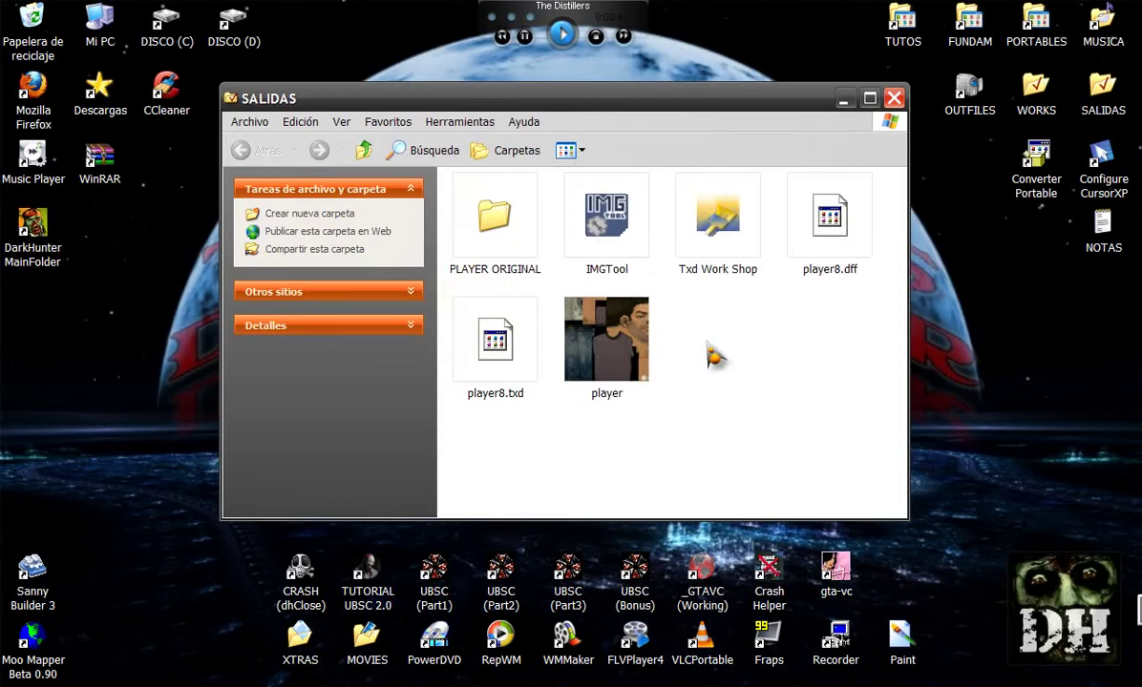
pyautogui.rightClick(735, 416)
pyautogui.moveTo(792, 442)
pyautogui.click(993, 475)
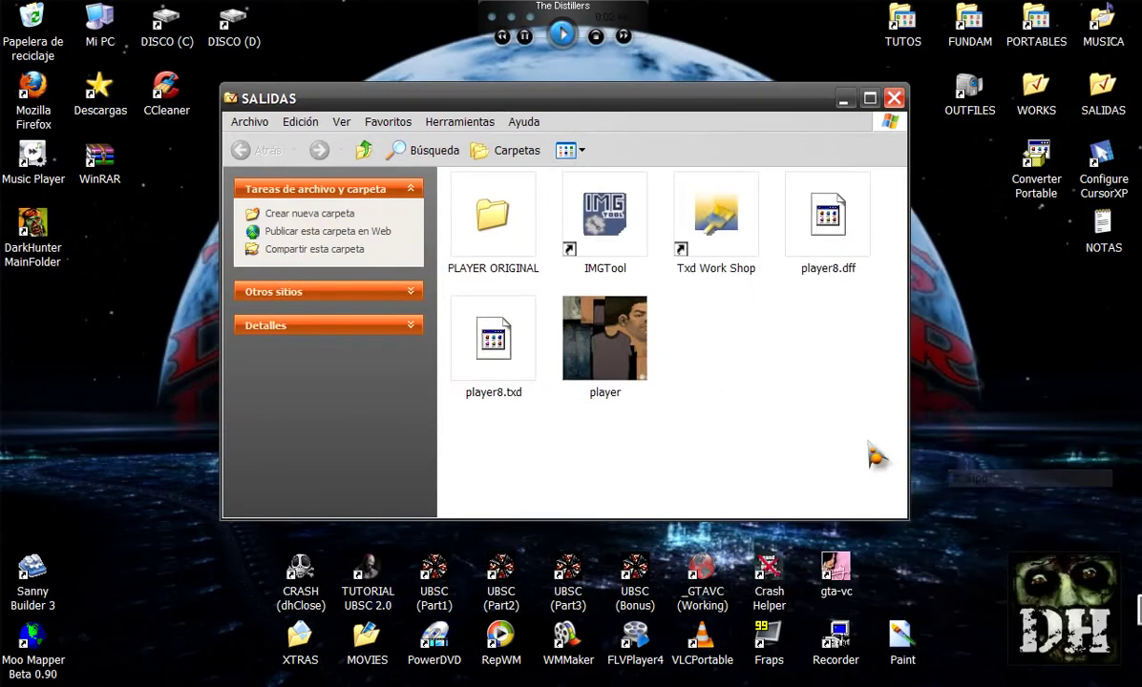
pyautogui.click(604, 339)
pyautogui.click(770, 349)
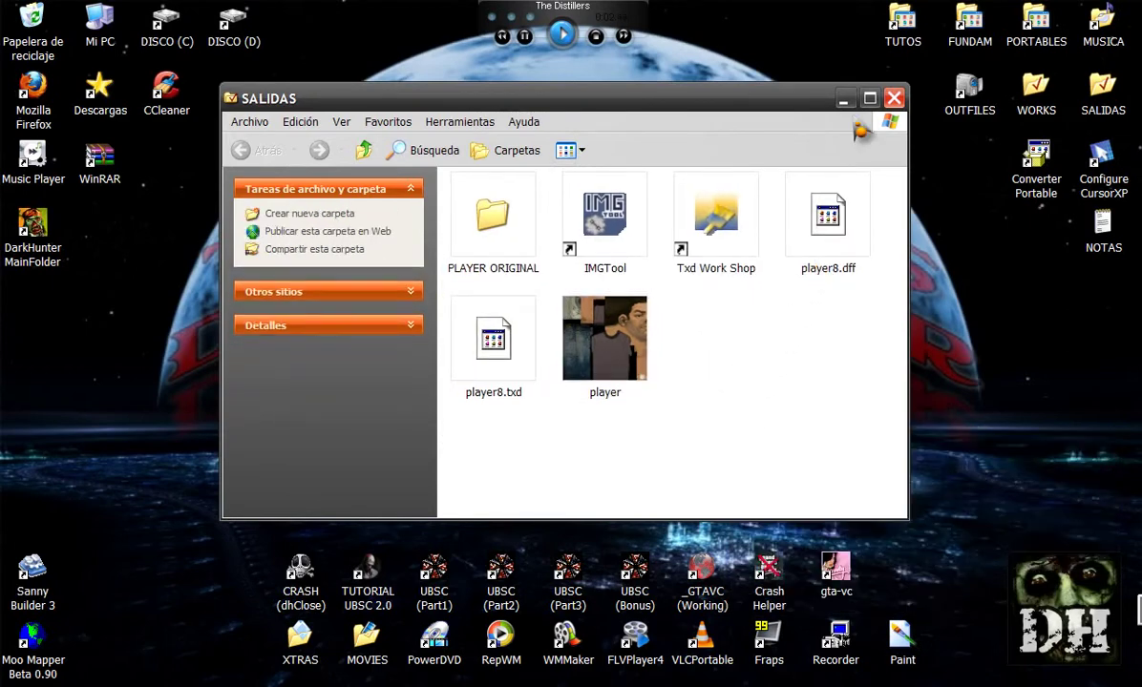
# - Minimize SALIDAS, open the generic folder under models in DARKHUNTER's _GTAVC (Working), and show it as thumbnails
pyautogui.click(844, 98)
pyautogui.doubleClick(33, 227)
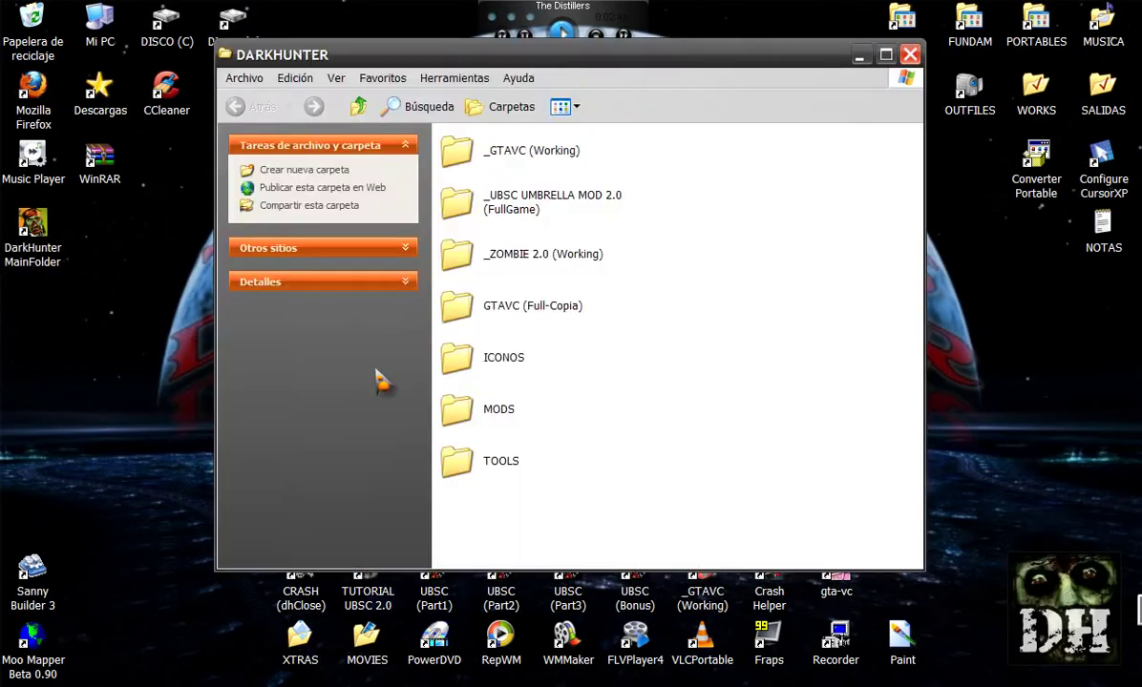
pyautogui.doubleClick(500, 151)
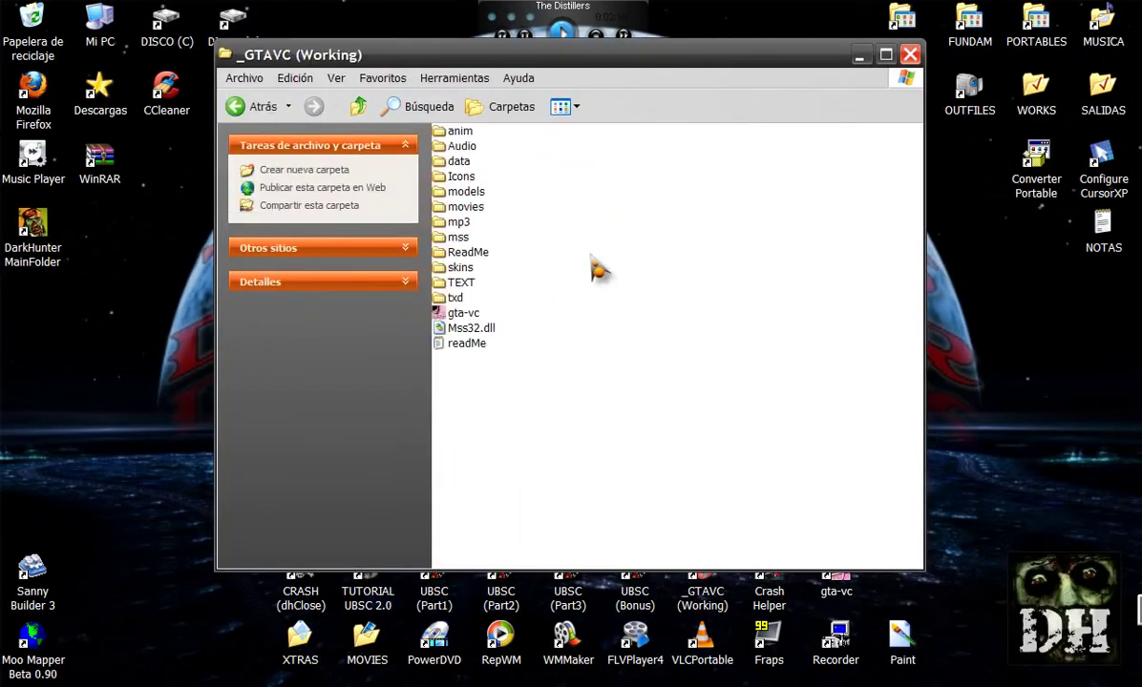
pyautogui.doubleClick(464, 193)
pyautogui.doubleClick(471, 208)
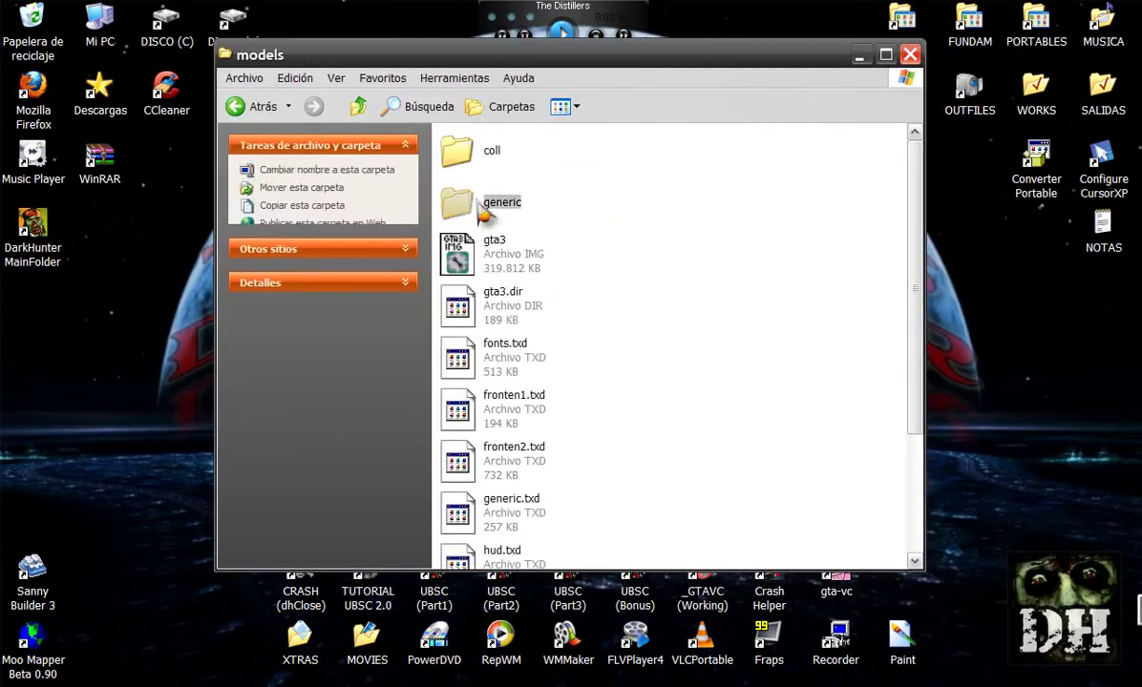
pyautogui.click(563, 107)
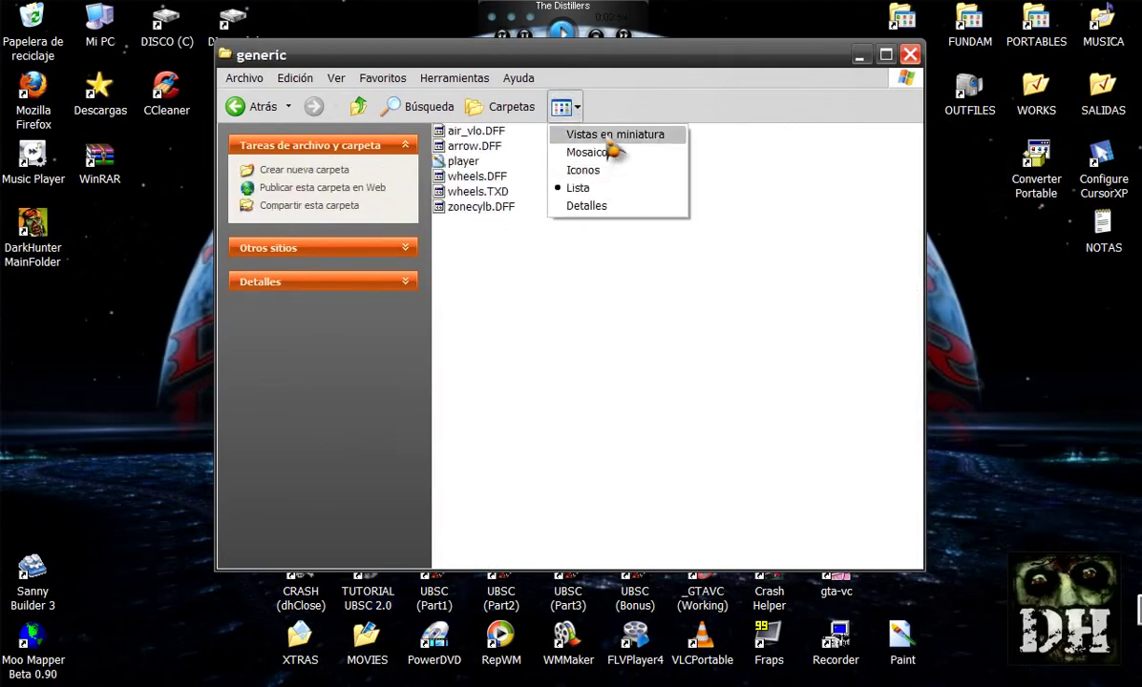
pyautogui.click(611, 135)
# - Rename the player bitmap in the generic folder to player (Original)
pyautogui.click(682, 184)
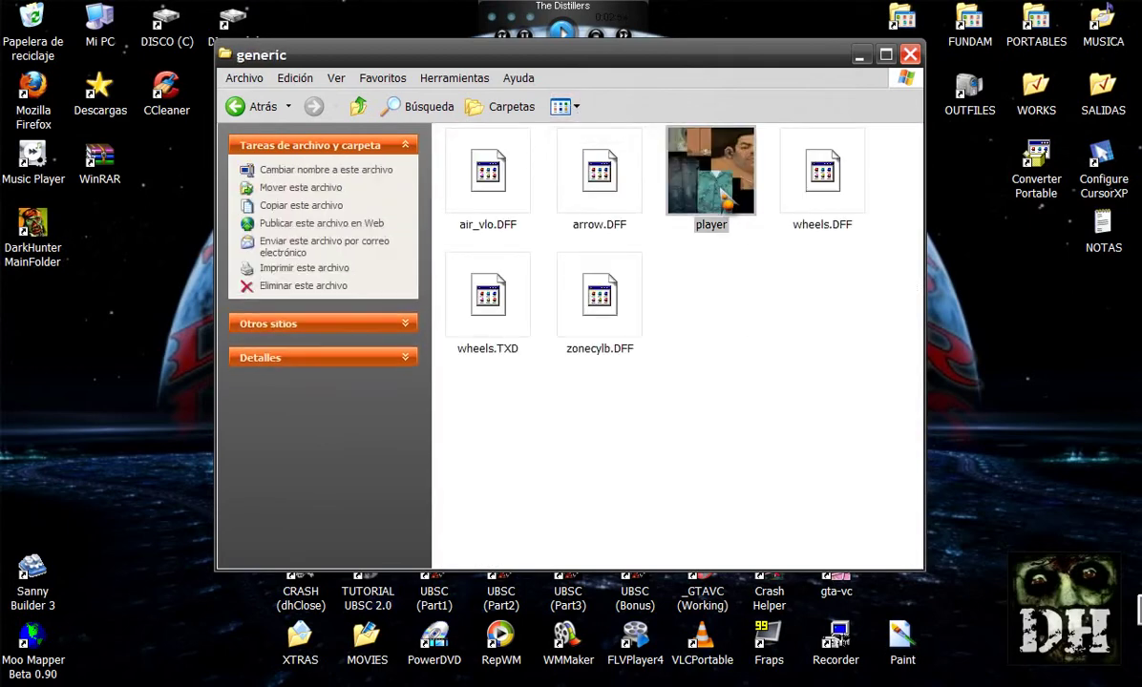
pyautogui.click(321, 185)
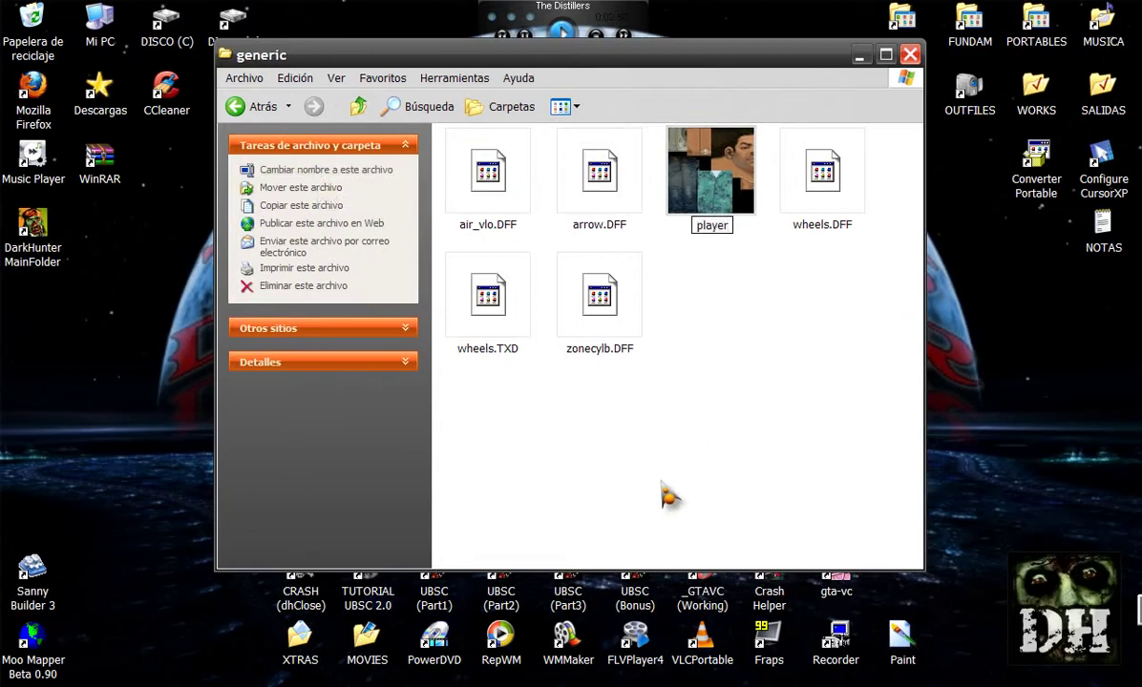
pyautogui.write('(Origina')
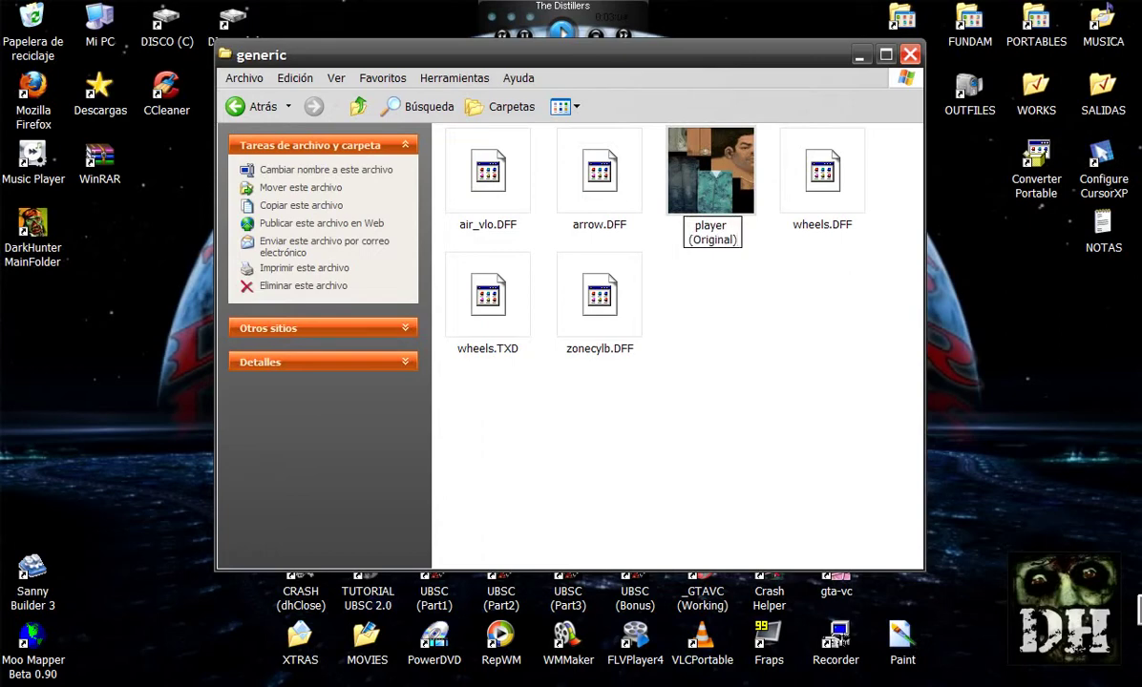
pyautogui.write('l)')
pyautogui.click(702, 459)
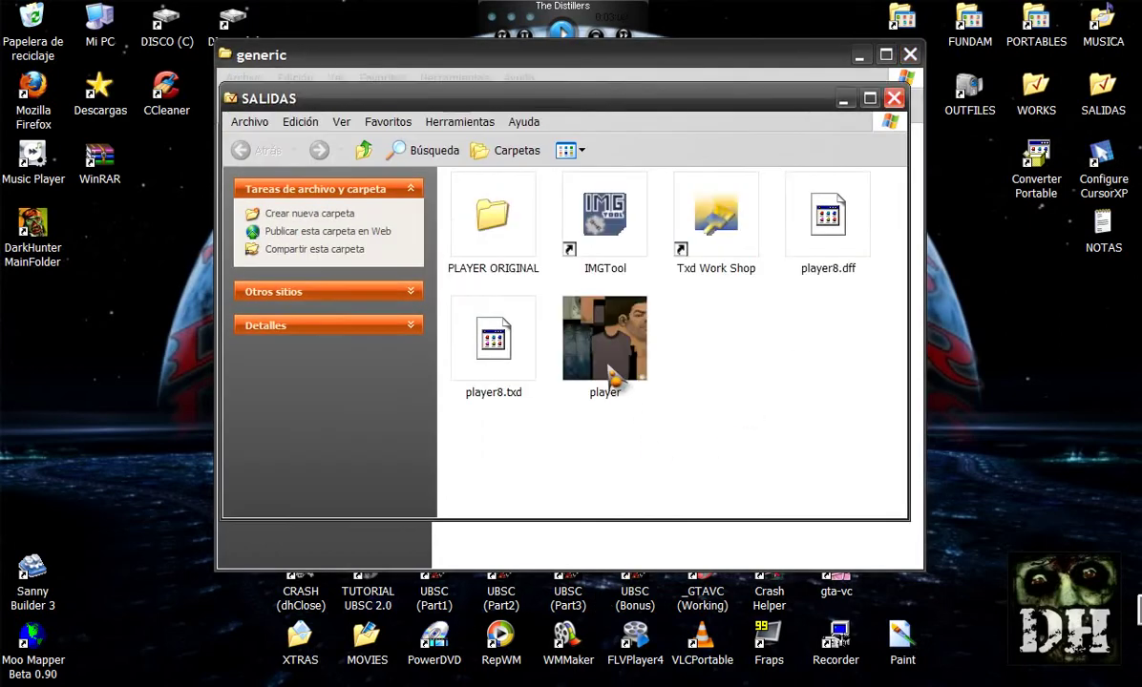
# - Move the player bitmap from SALIDAS into the generic folder, compare it with player (Original), and close generic
pyautogui.click(607, 367)
pyautogui.moveTo(607, 366); pyautogui.dragTo(837, 331)
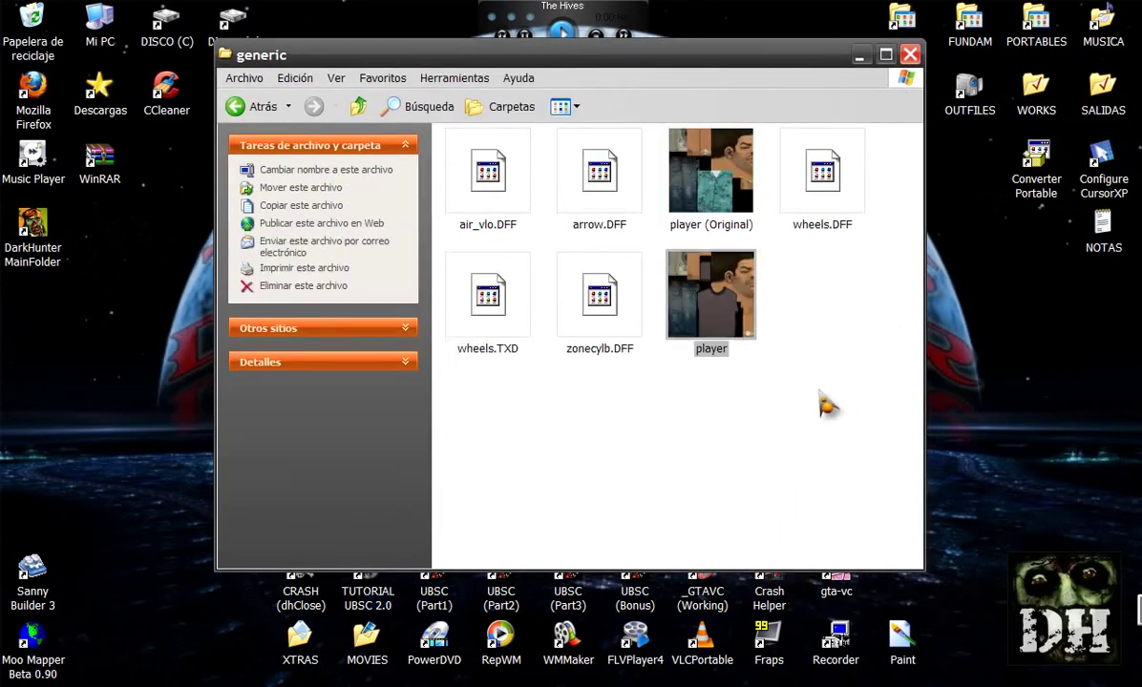
pyautogui.click(716, 174)
pyautogui.click(721, 308)
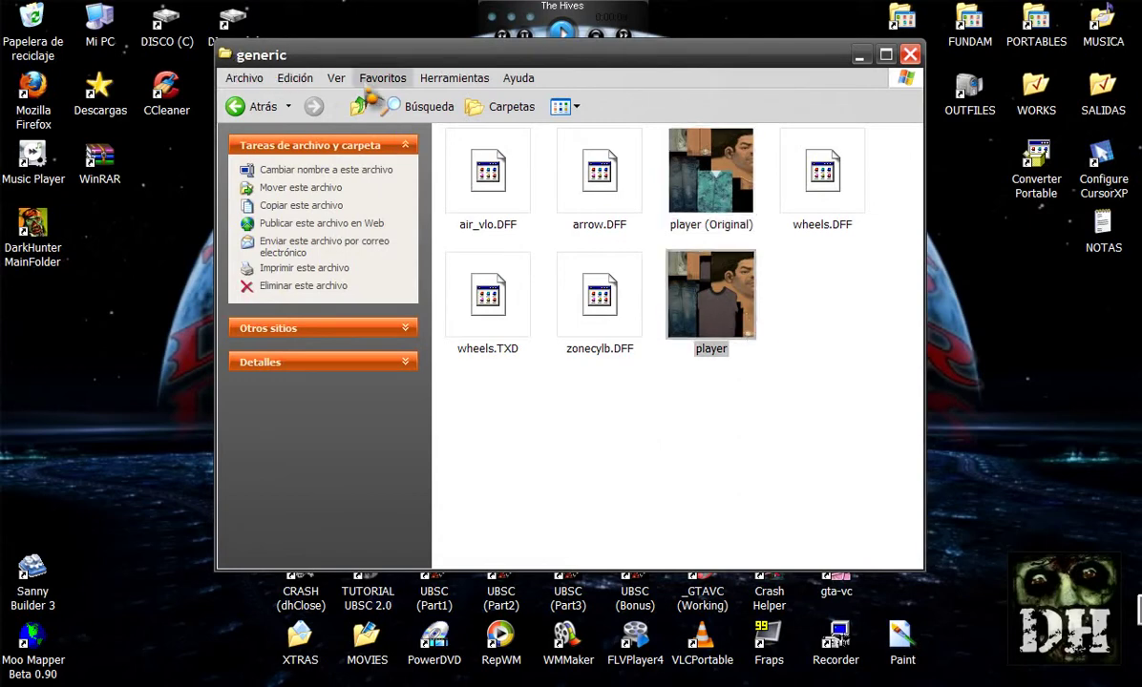
pyautogui.click(848, 377)
pyautogui.click(700, 322)
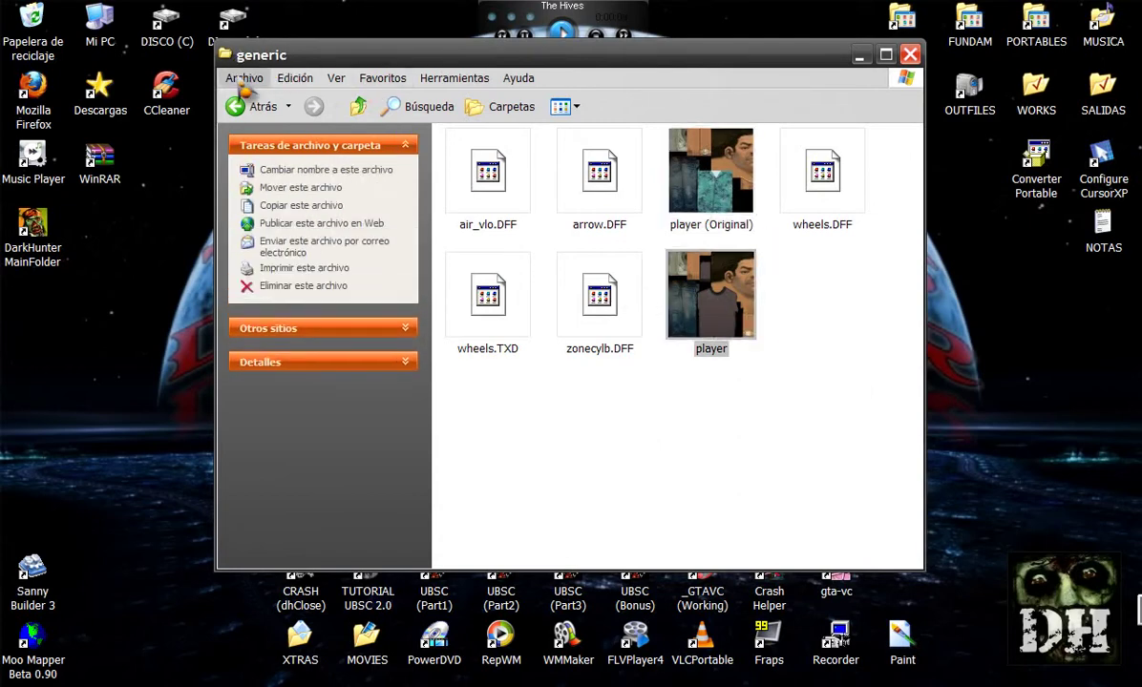
pyautogui.click(911, 54)
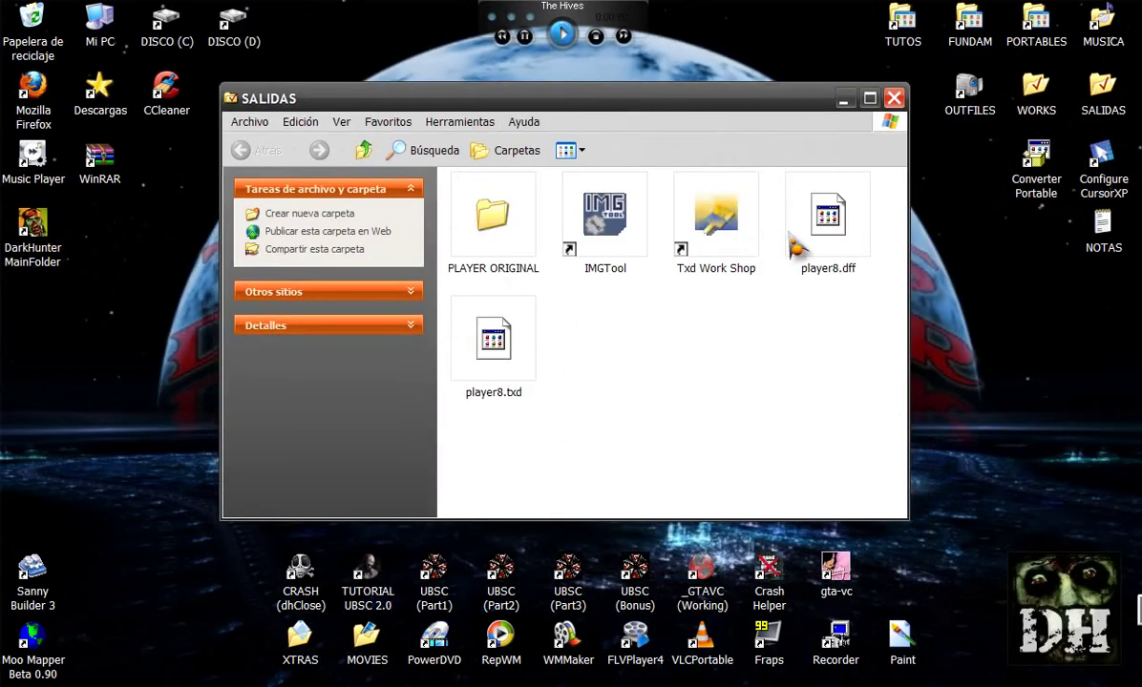
# - Move the Txd Work Shop shortcut out of SALIDAS onto the desktop, beside Moo Mapper
pyautogui.moveTo(700, 115); pyautogui.dragTo(668, 105)
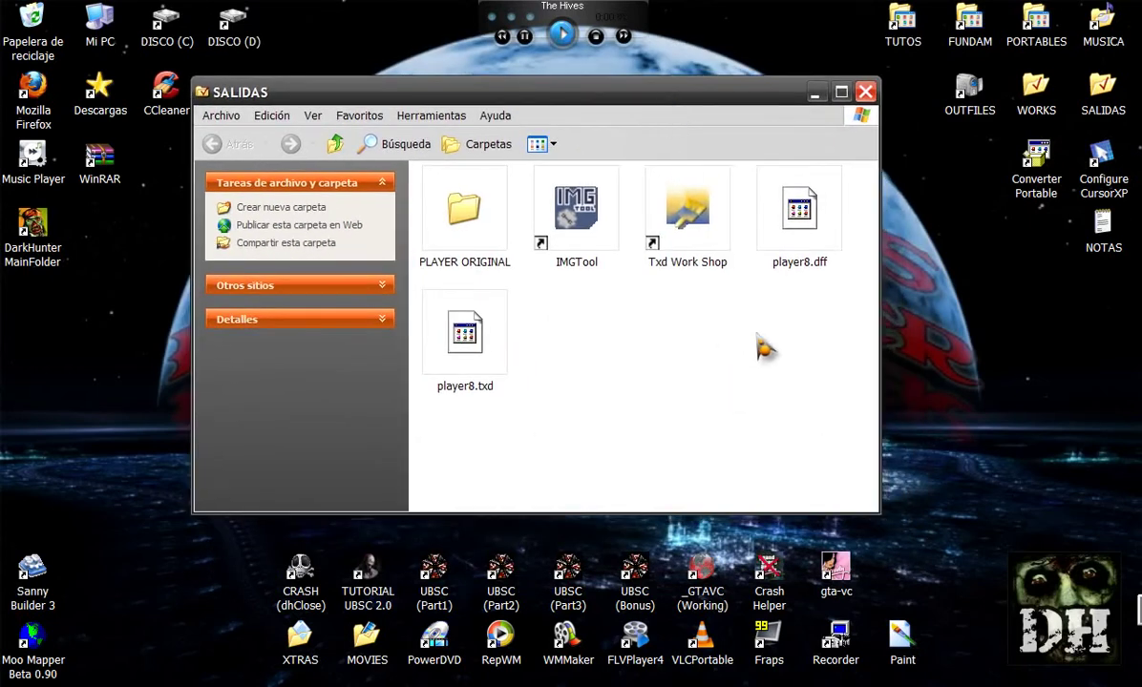
pyautogui.click(798, 247)
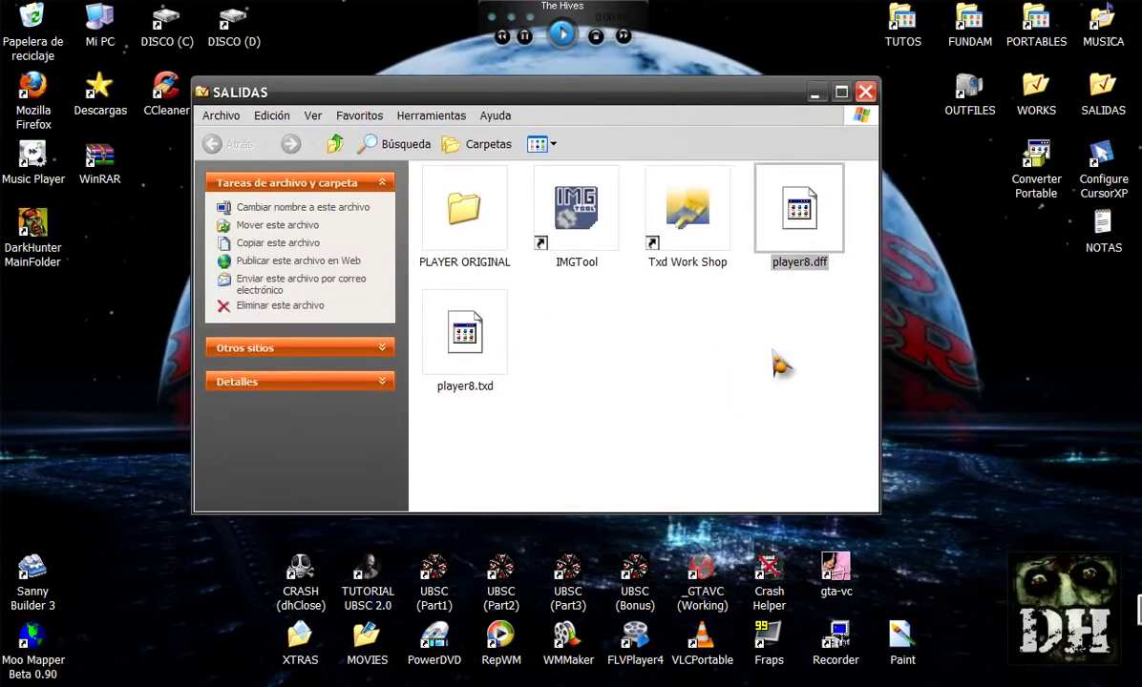
pyautogui.click(734, 301)
pyautogui.moveTo(659, 220); pyautogui.dragTo(101, 634)
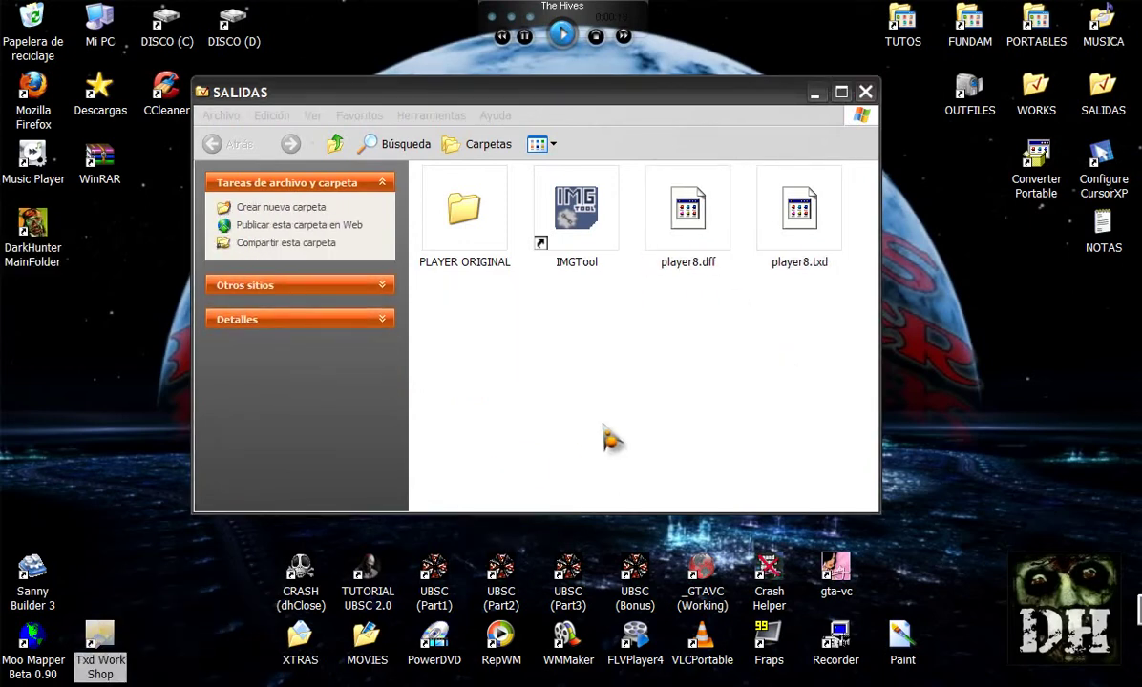
pyautogui.click(606, 438)
pyautogui.moveTo(625, 96); pyautogui.dragTo(614, 94)
# - Rename player8.dff in SALIDAS to player.dff
pyautogui.click(694, 232)
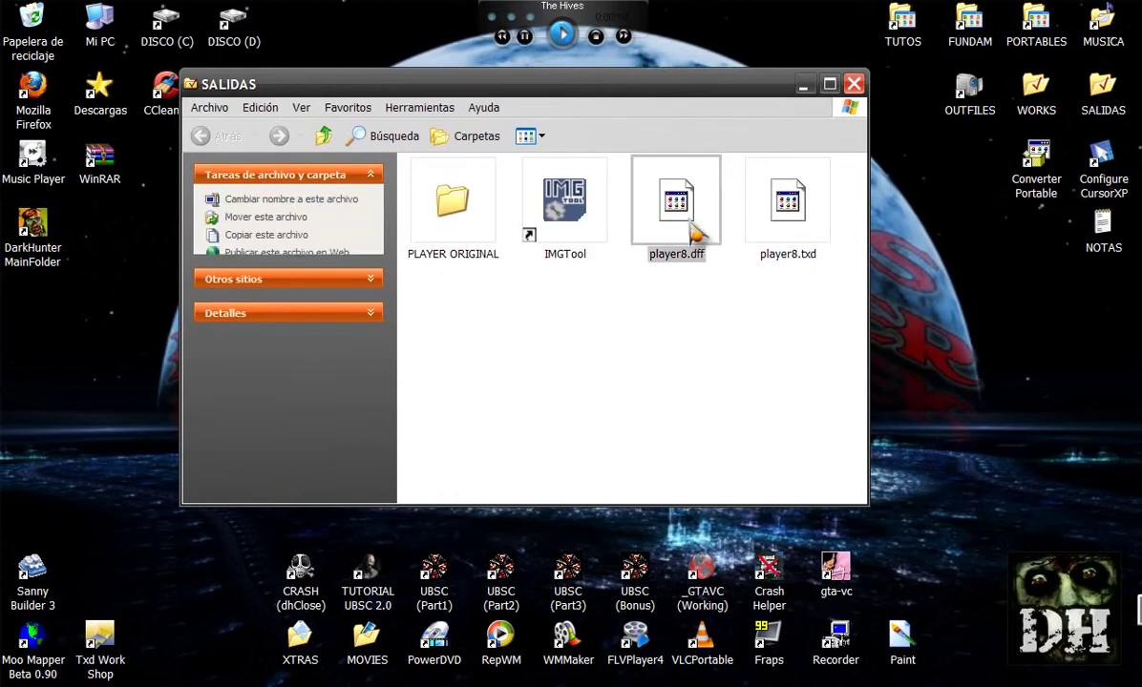
pyautogui.click(692, 255)
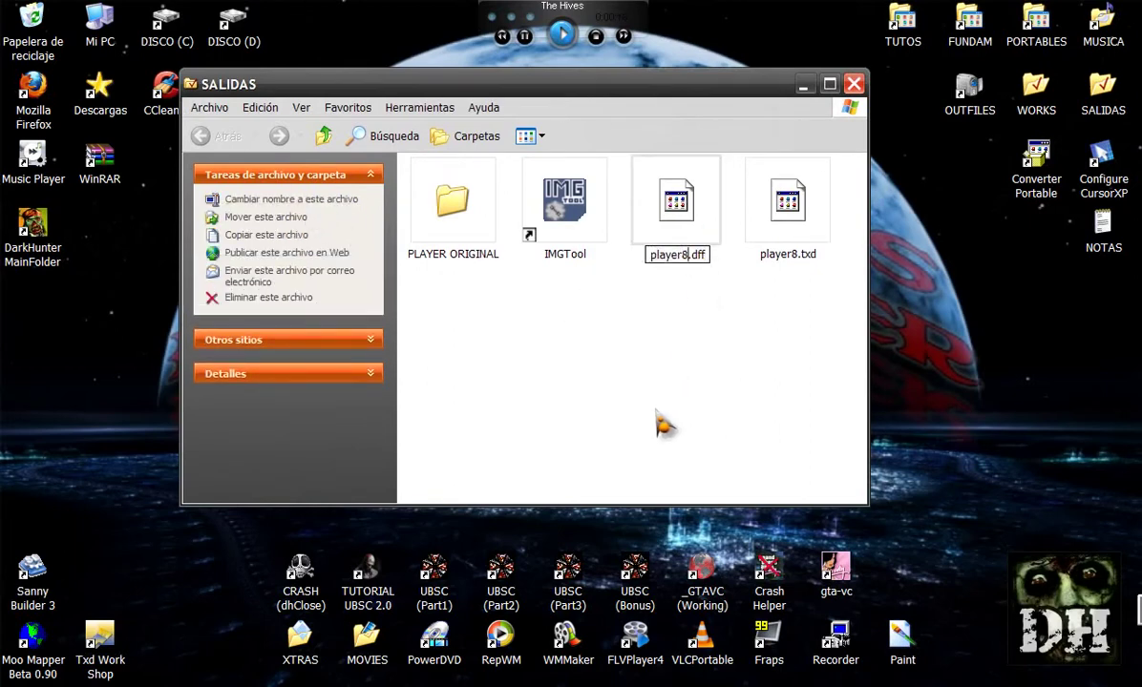
pyautogui.press('BackSpace')
# - Rename player8.txd in SALIDAS to player.txd
pyautogui.click(800, 243)
pyautogui.click(330, 200)
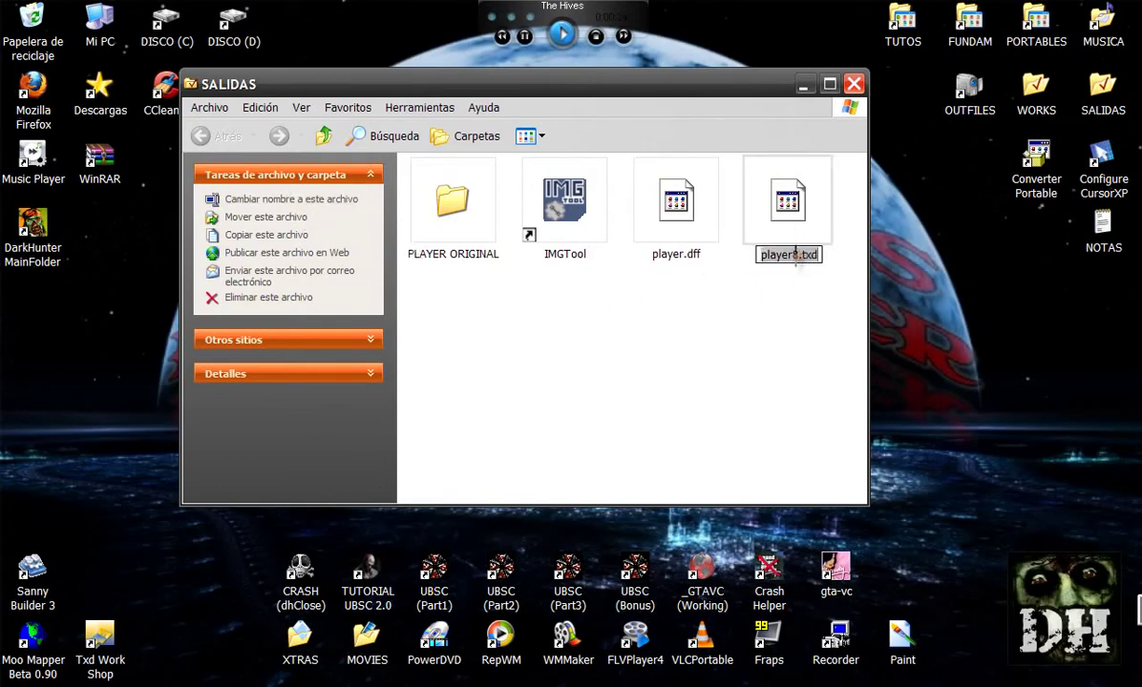
pyautogui.click(797, 254)
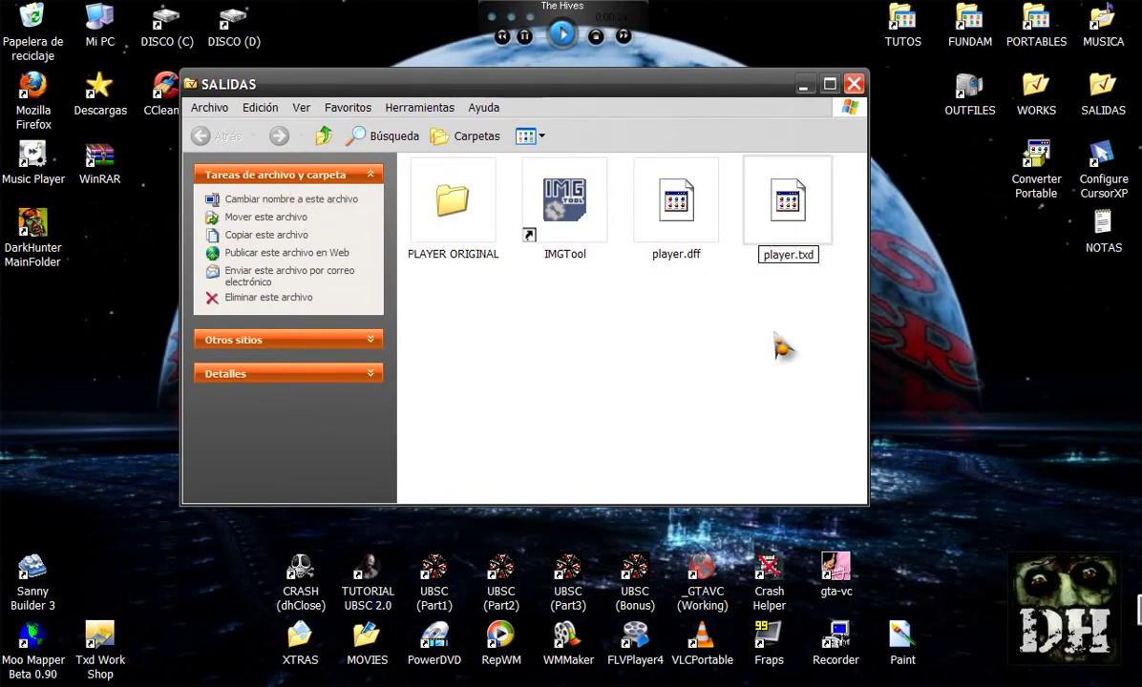
pyautogui.click(779, 346)
pyautogui.click(685, 231)
pyautogui.click(787, 256)
pyautogui.click(706, 412)
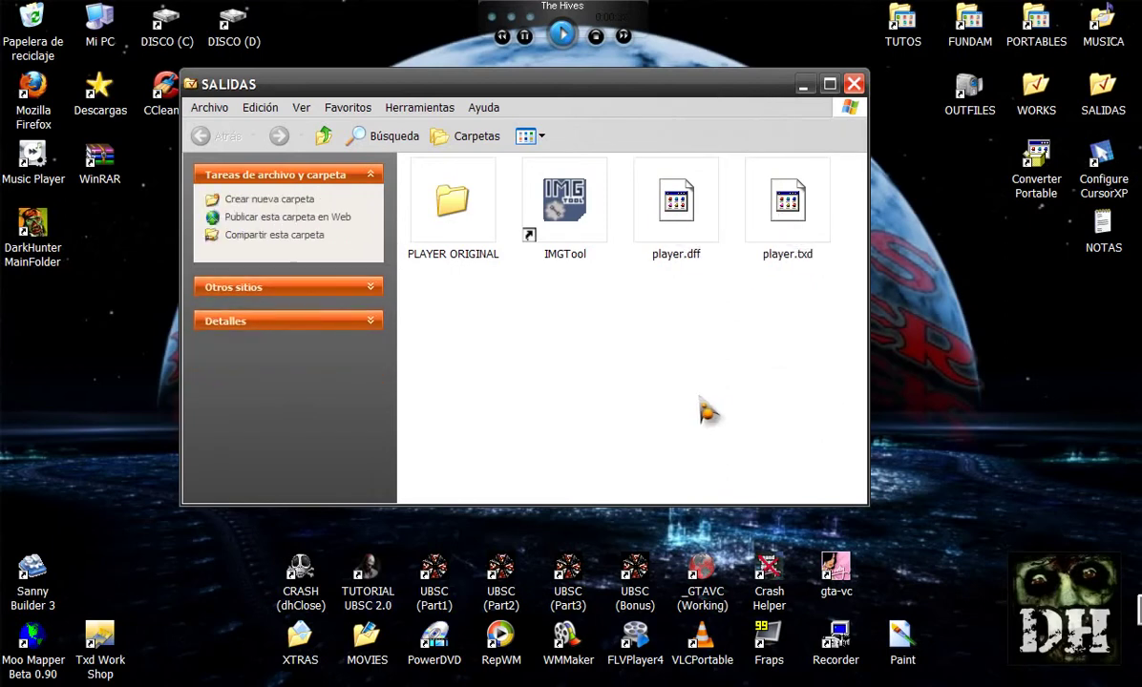
# - Launch IMG Tool from SALIDAS and open the gta3.img archive
pyautogui.doubleClick(566, 222)
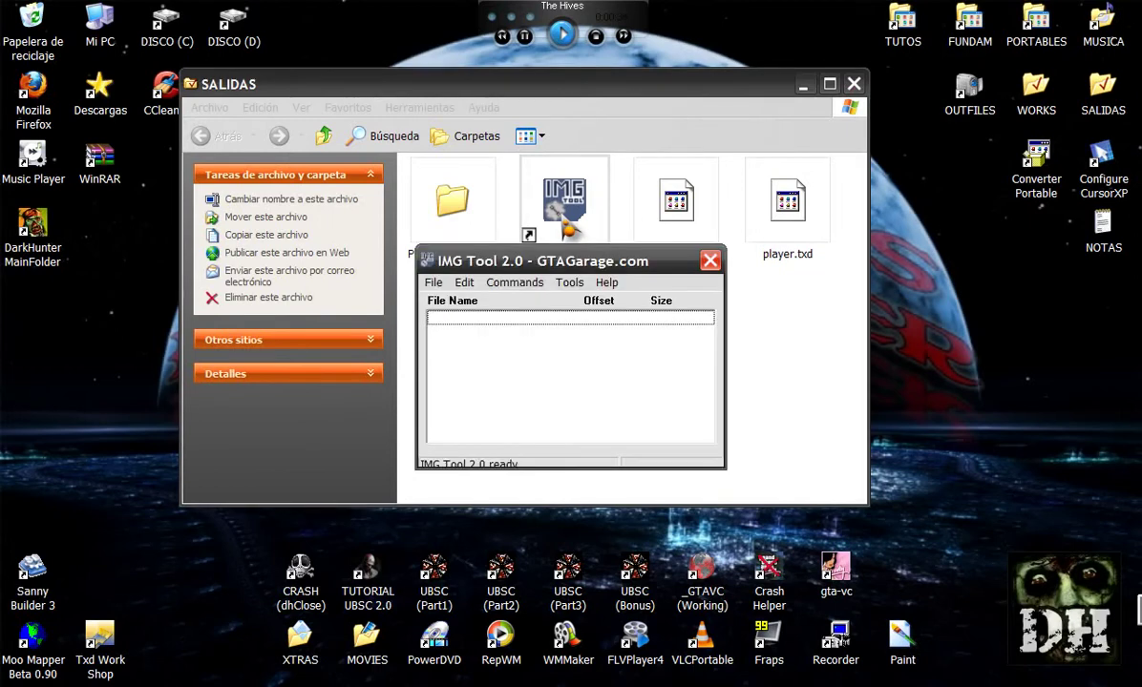
pyautogui.click(433, 282)
pyautogui.click(457, 302)
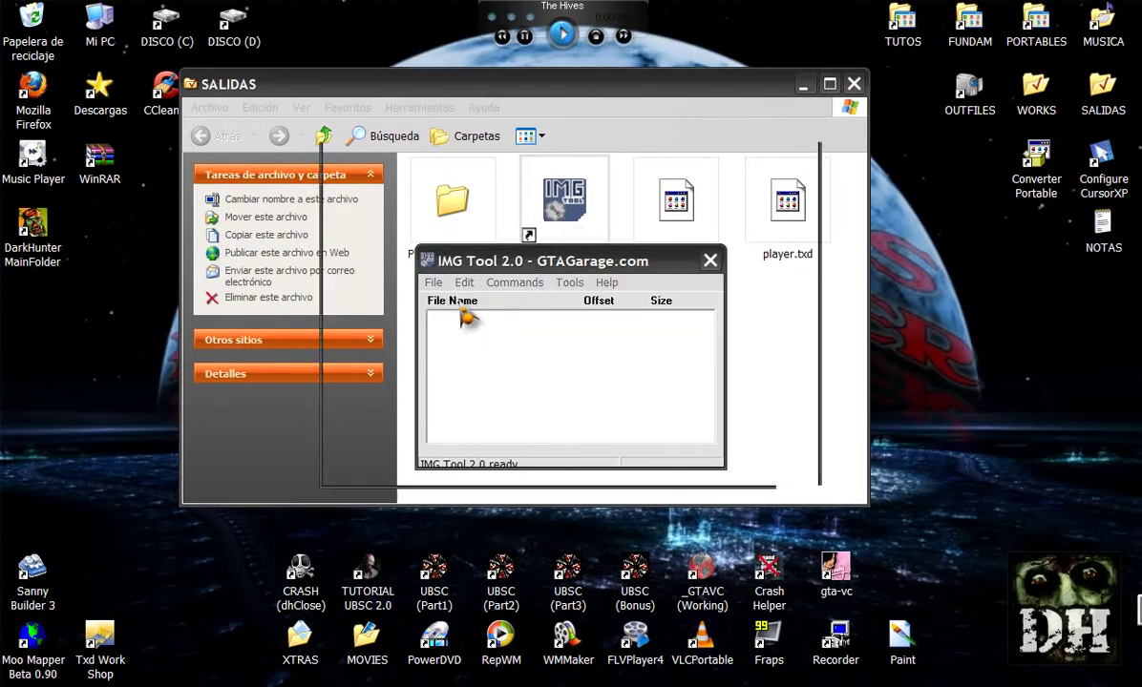
pyautogui.click(772, 446)
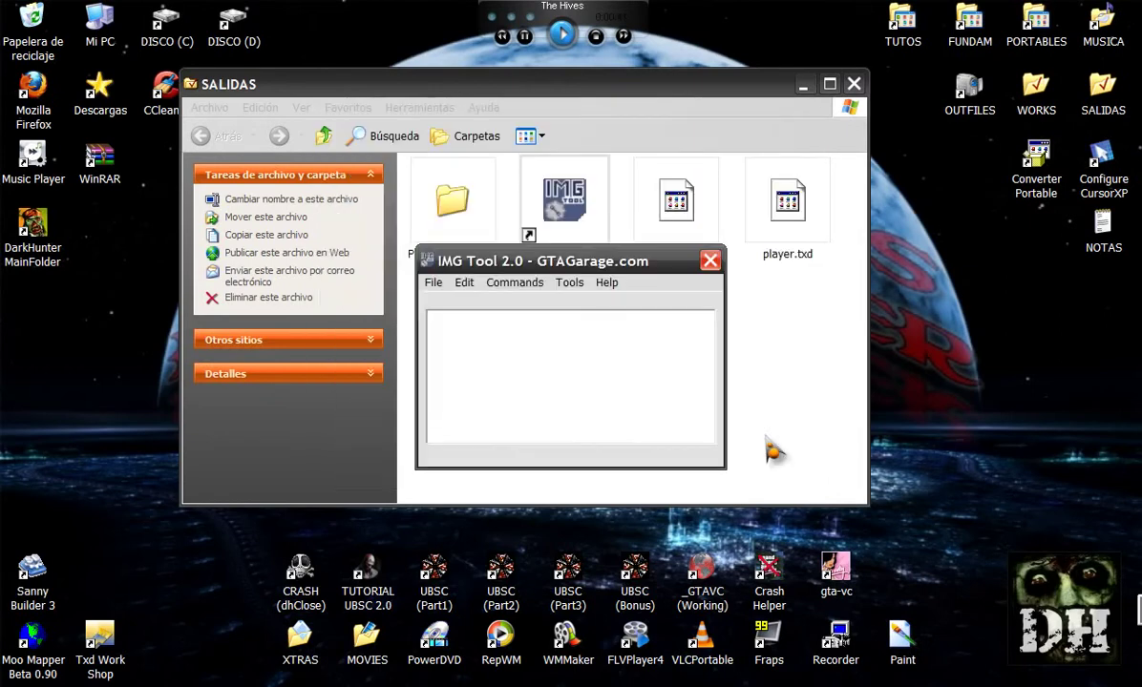
# - Find PLAYER.DFF in the gta3.img archive and delete that entry
pyautogui.click(464, 282)
pyautogui.click(482, 322)
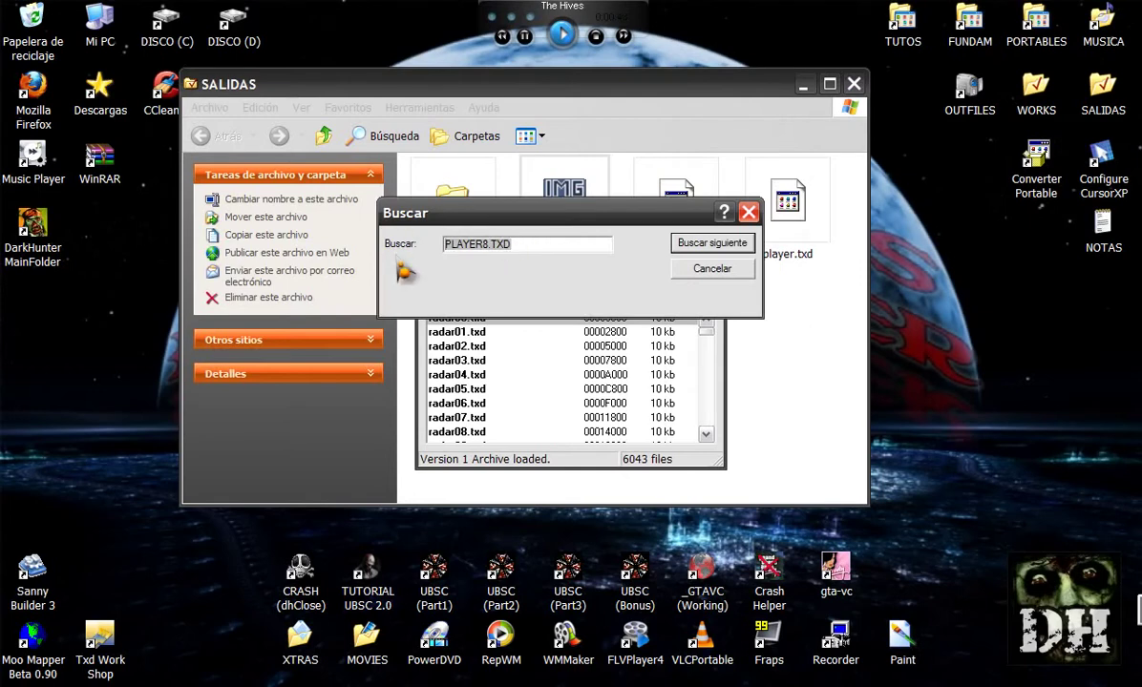
pyautogui.write('PLA')
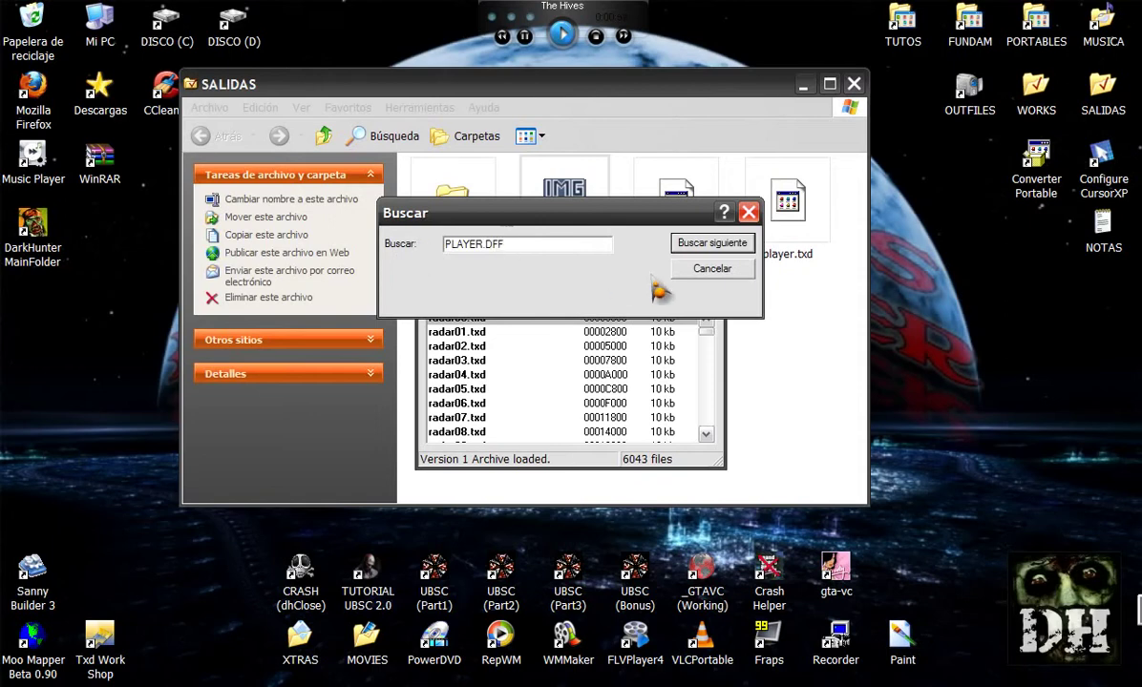
pyautogui.click(730, 251)
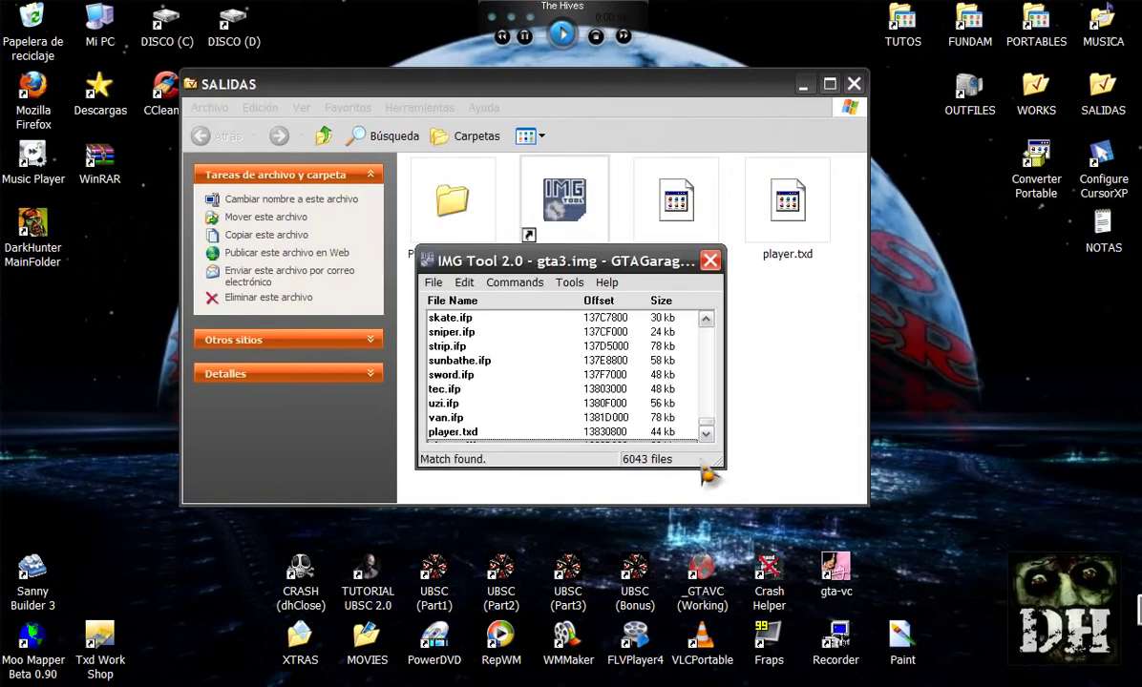
pyautogui.rightClick(547, 437)
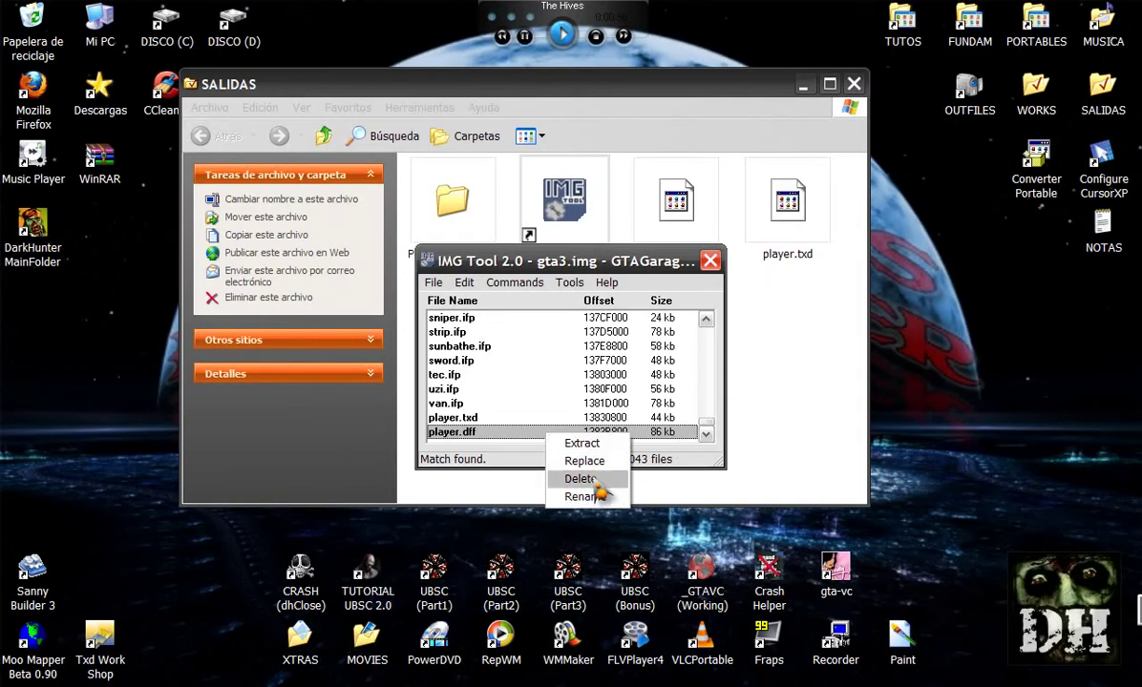
pyautogui.click(558, 478)
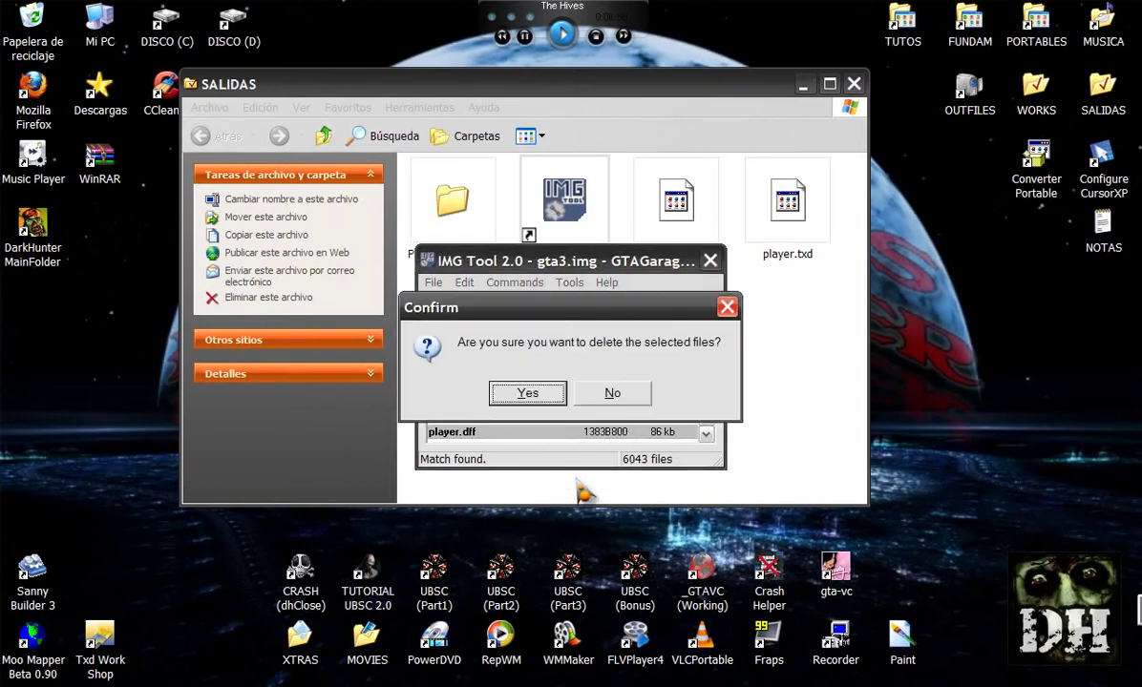
pyautogui.click(540, 399)
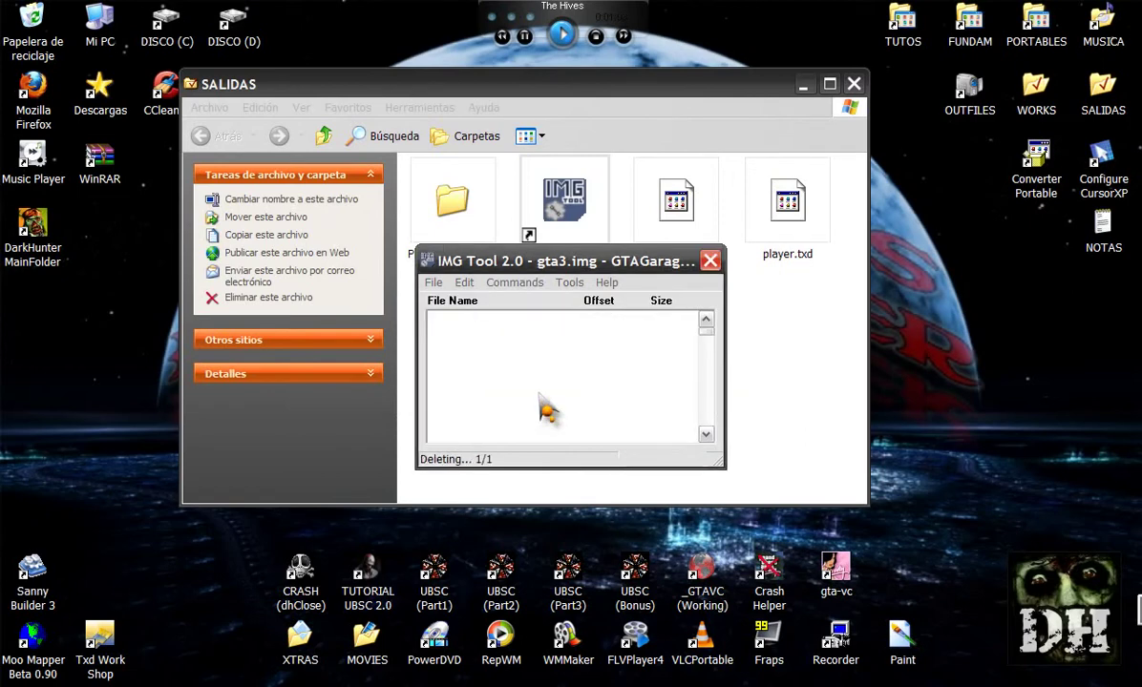
# - Find PLAYER.TXD in the gta3.img archive and delete that entry
pyautogui.click(464, 283)
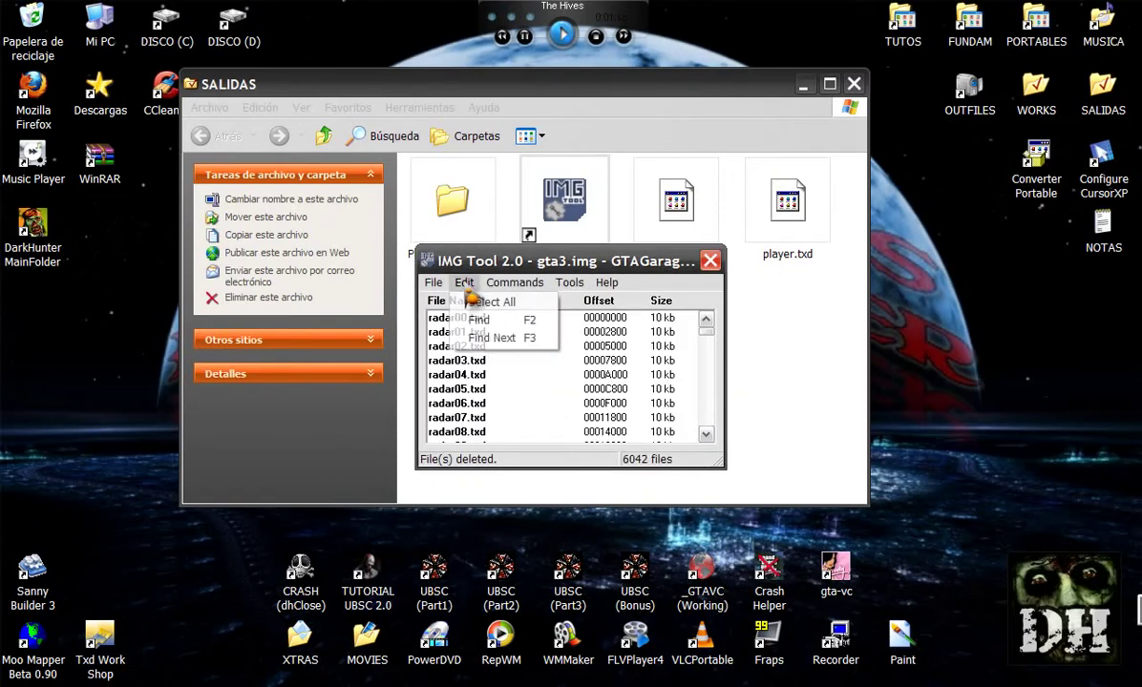
pyautogui.click(482, 321)
pyautogui.click(508, 239)
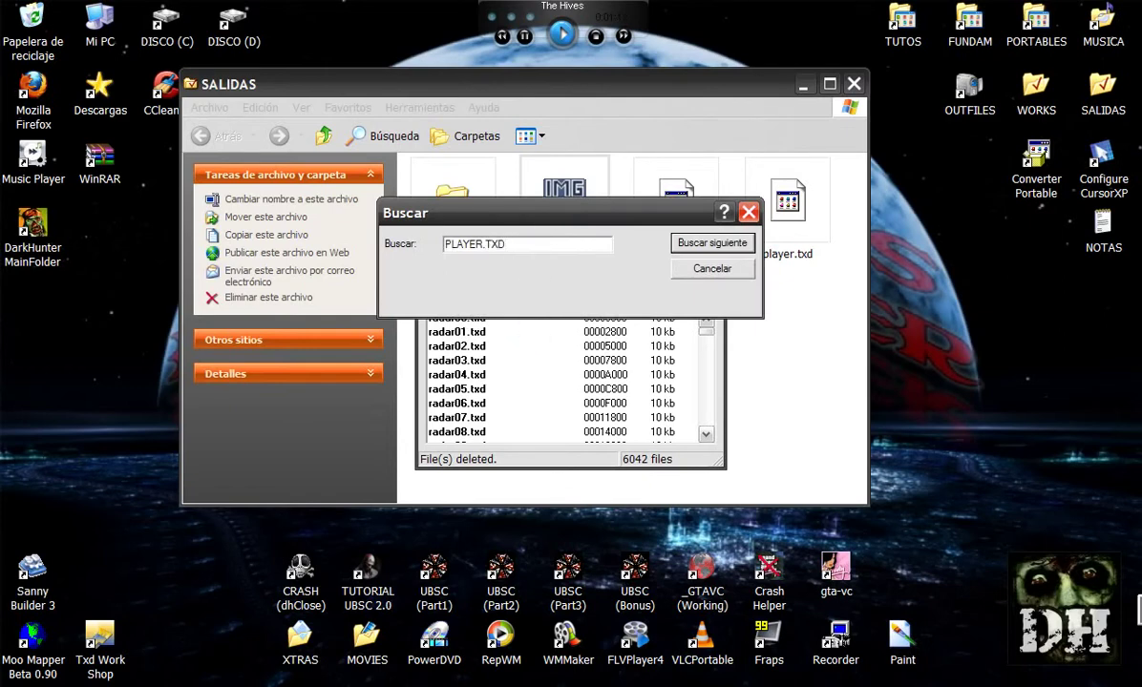
pyautogui.click(710, 242)
pyautogui.click(711, 268)
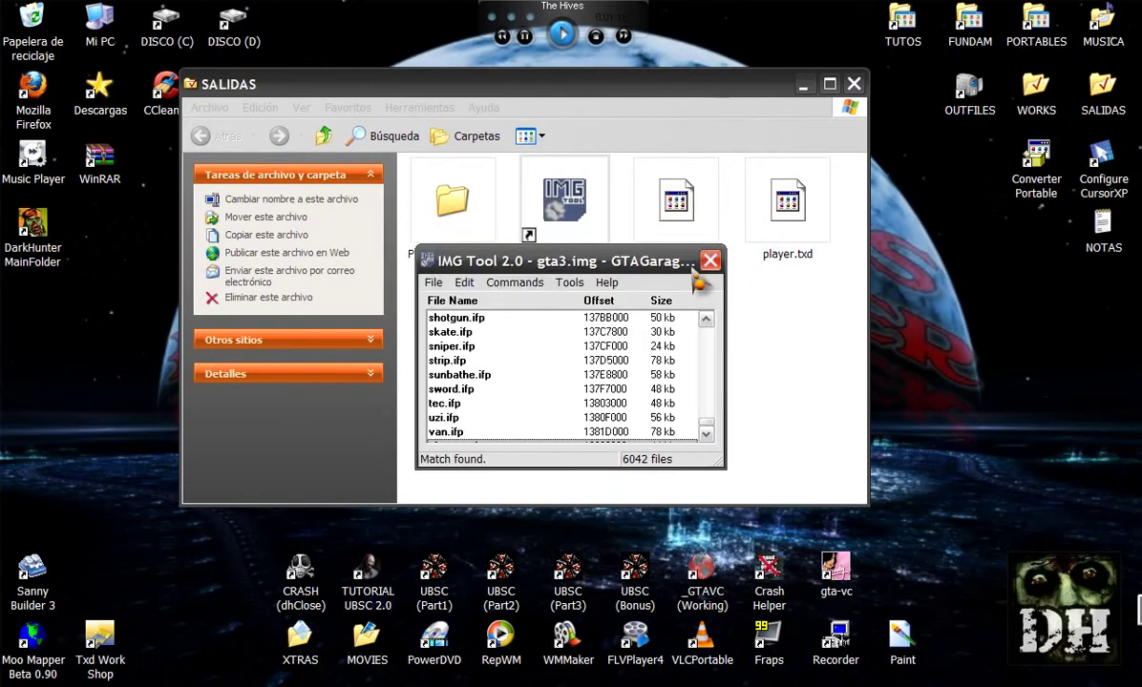
pyautogui.click(706, 434)
pyautogui.rightClick(545, 431)
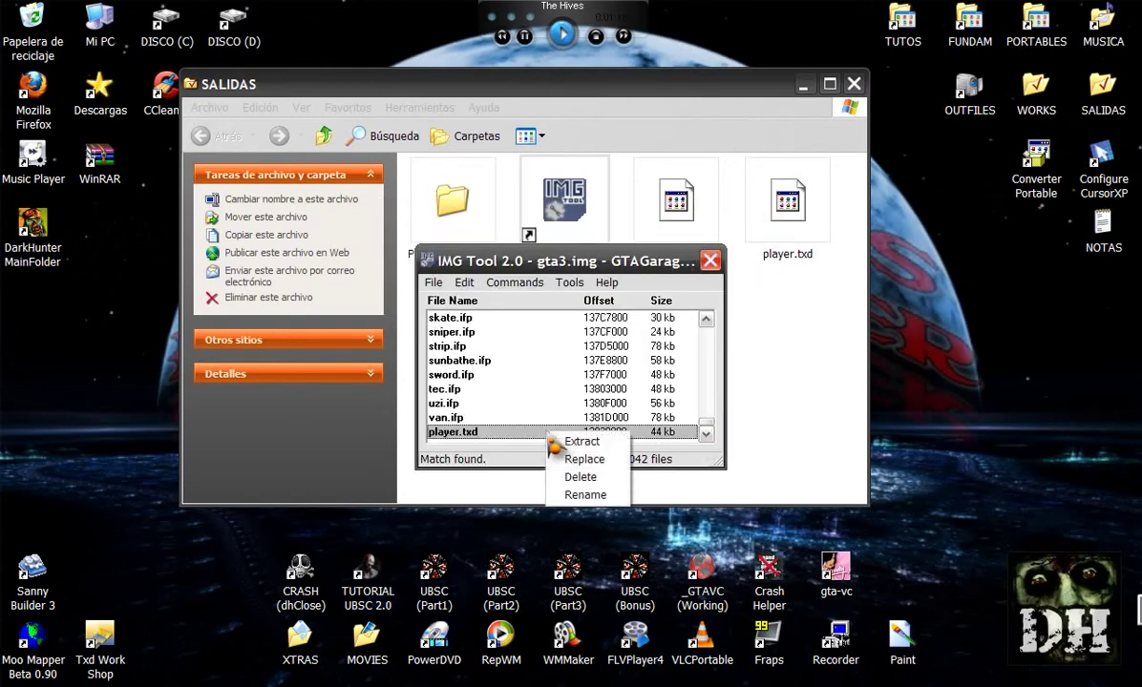
pyautogui.click(592, 477)
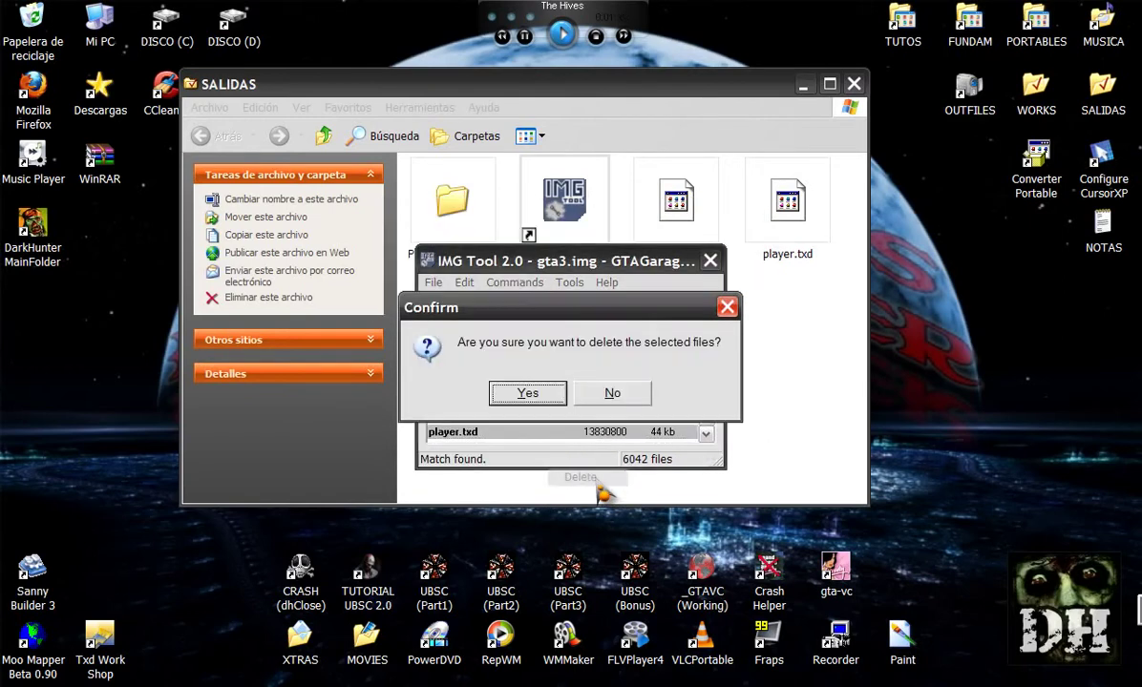
pyautogui.click(528, 393)
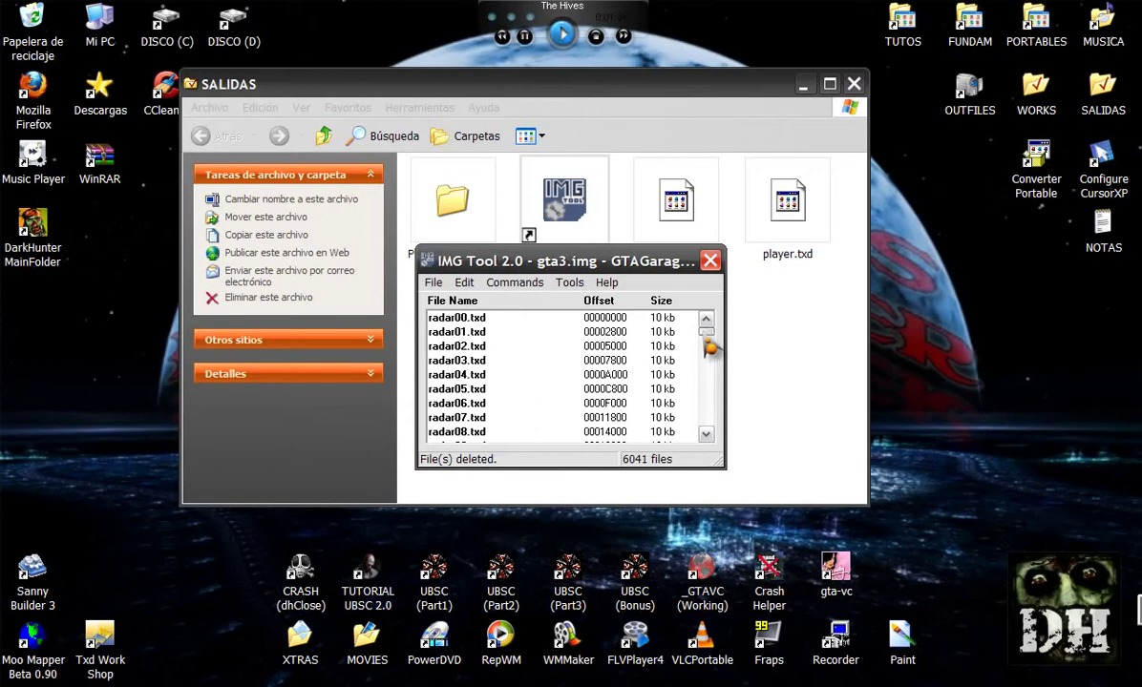
# - Add player.txd and player.dff from the SALIDAS folder to the gta3.img archive
pyautogui.moveTo(714, 348); pyautogui.dragTo(732, 324)
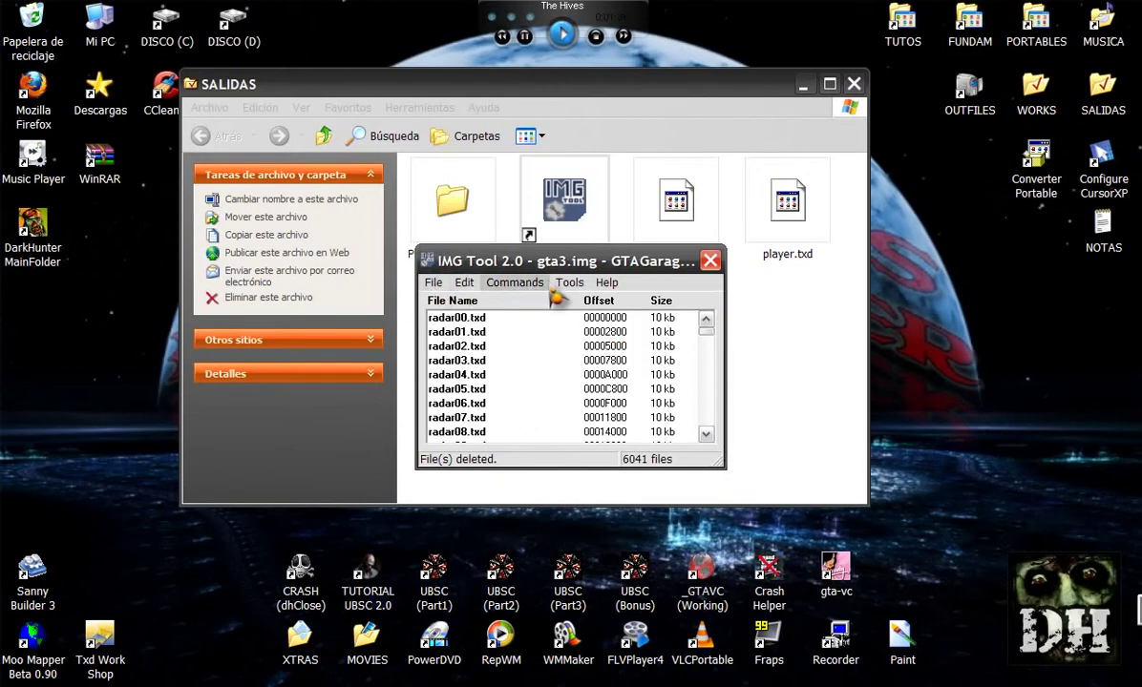
pyautogui.click(511, 283)
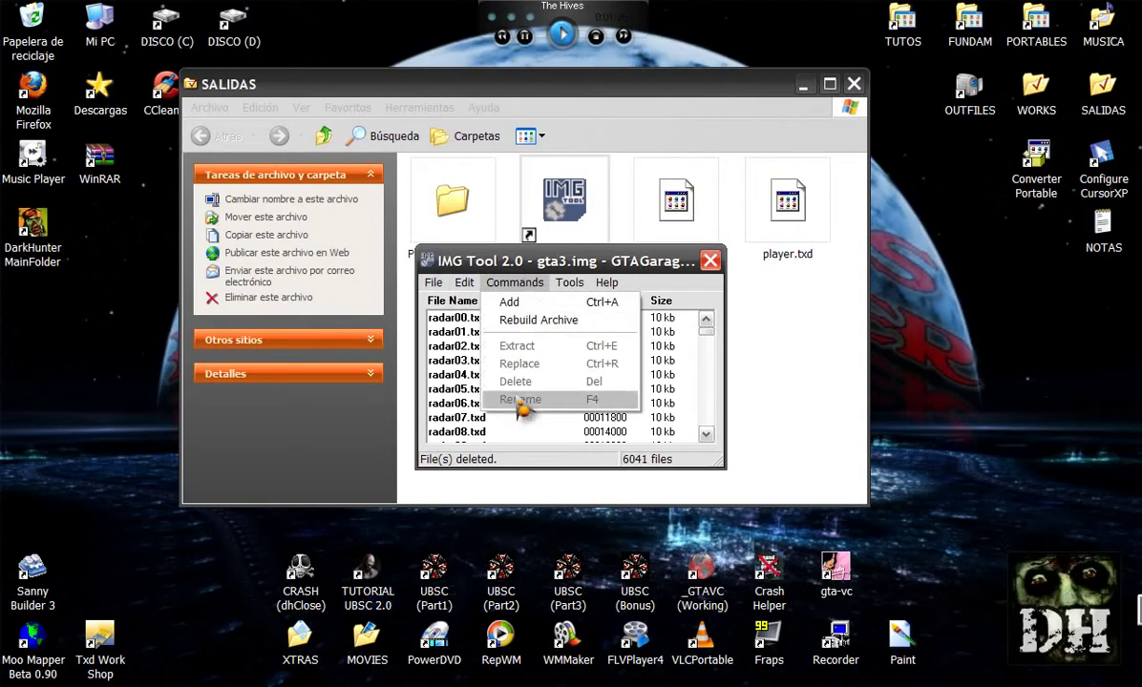
pyautogui.click(521, 305)
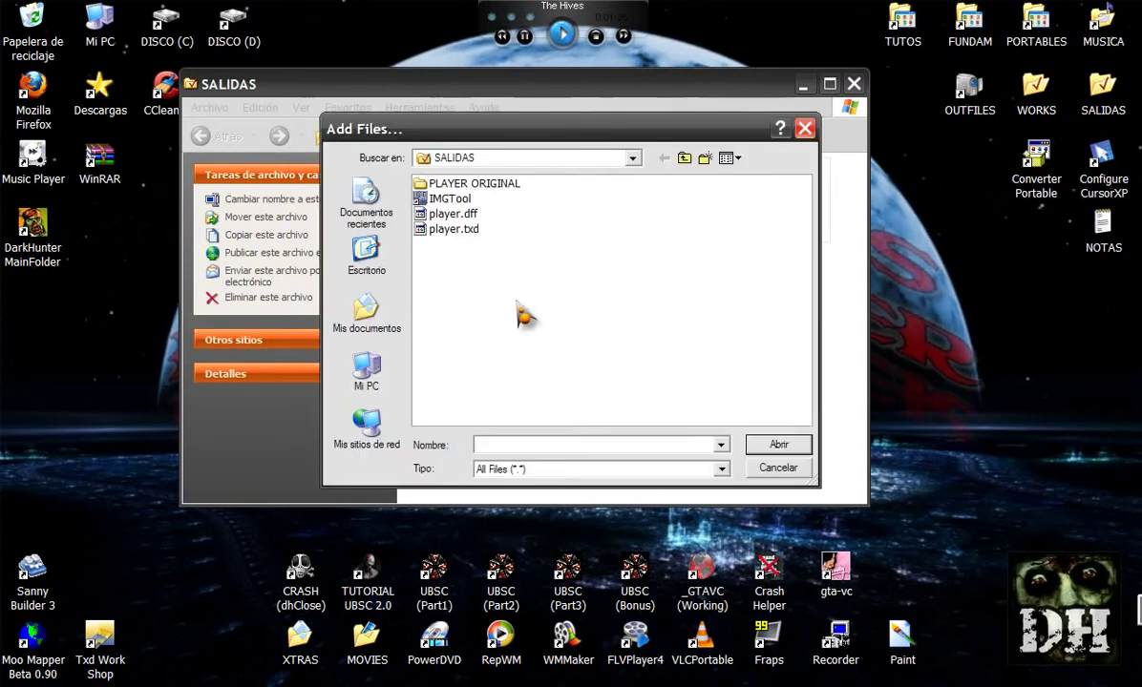
pyautogui.click(466, 231)
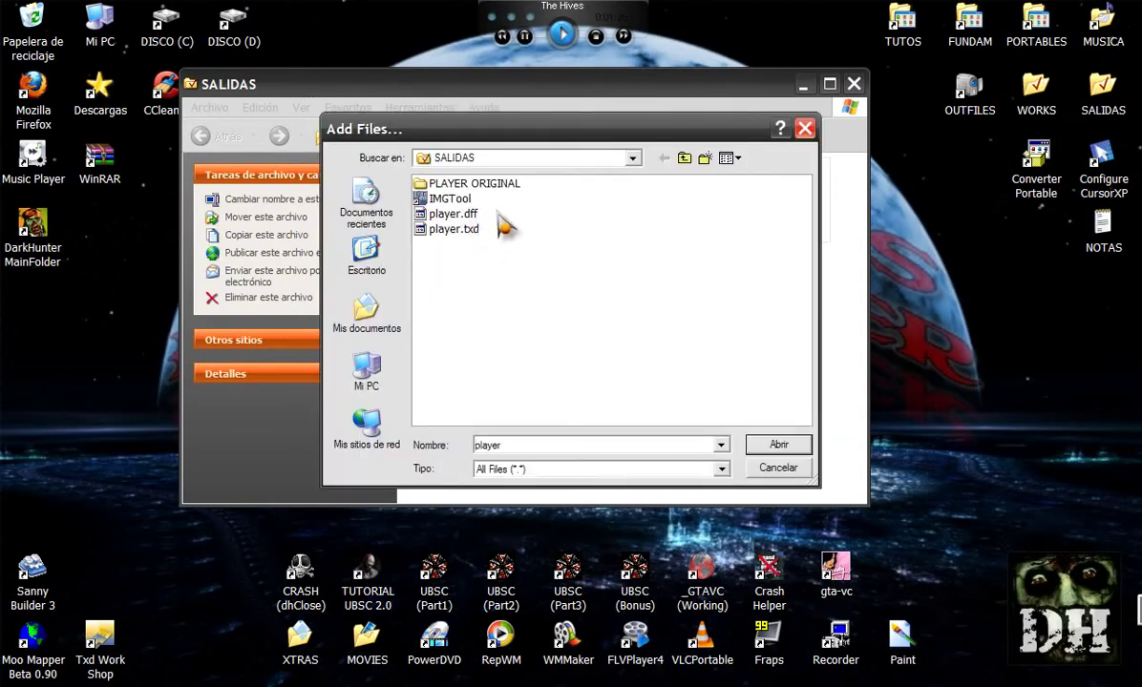
pyautogui.keyDown('ctrl'); pyautogui.click(457, 214); pyautogui.keyUp('ctrl')
pyautogui.click(775, 447)
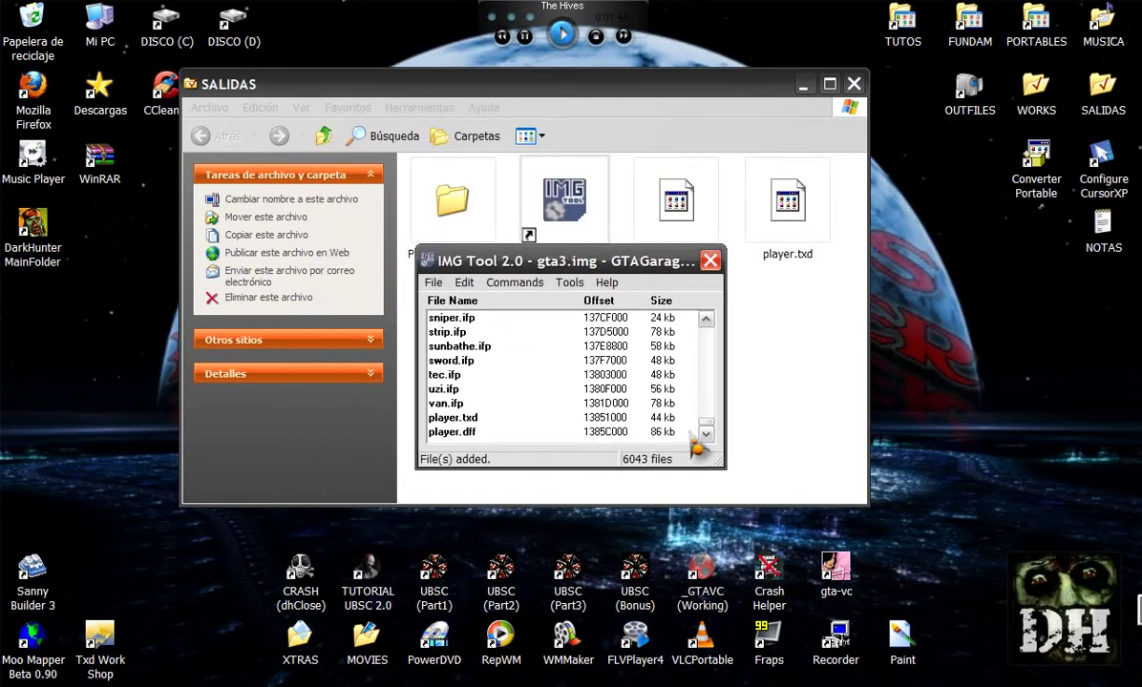
# - Check the added player.txd and player.dff entries, rebuild the gta3.img archive, and close IMG Tool
pyautogui.click(457, 417)
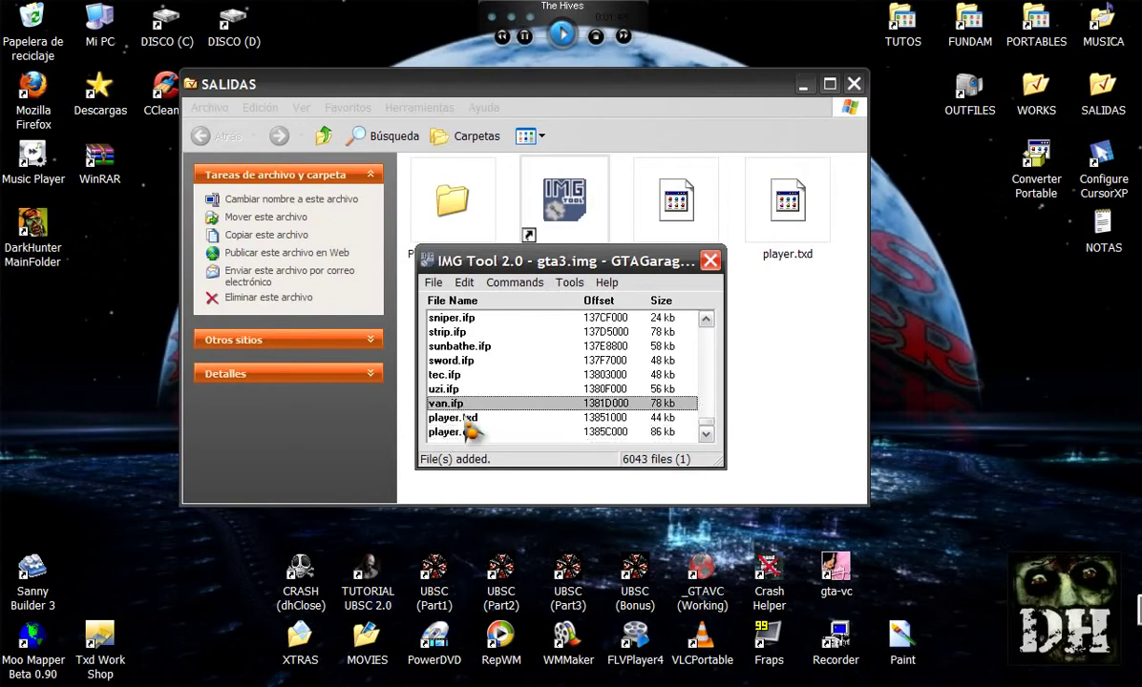
pyautogui.click(473, 434)
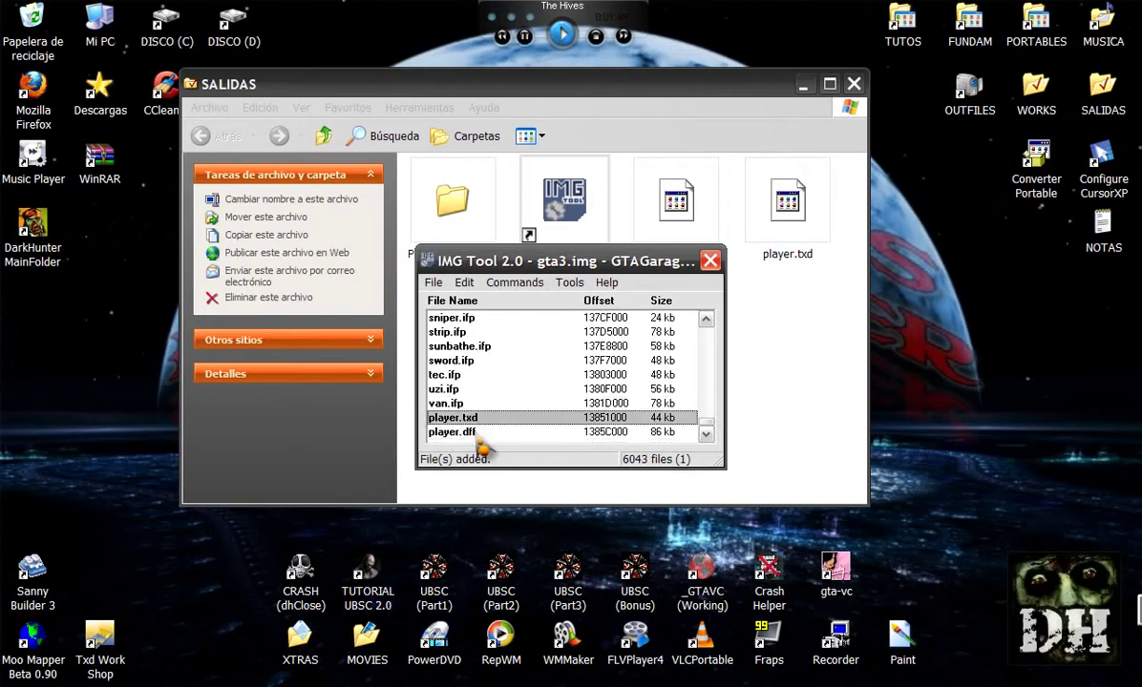
pyautogui.click(517, 284)
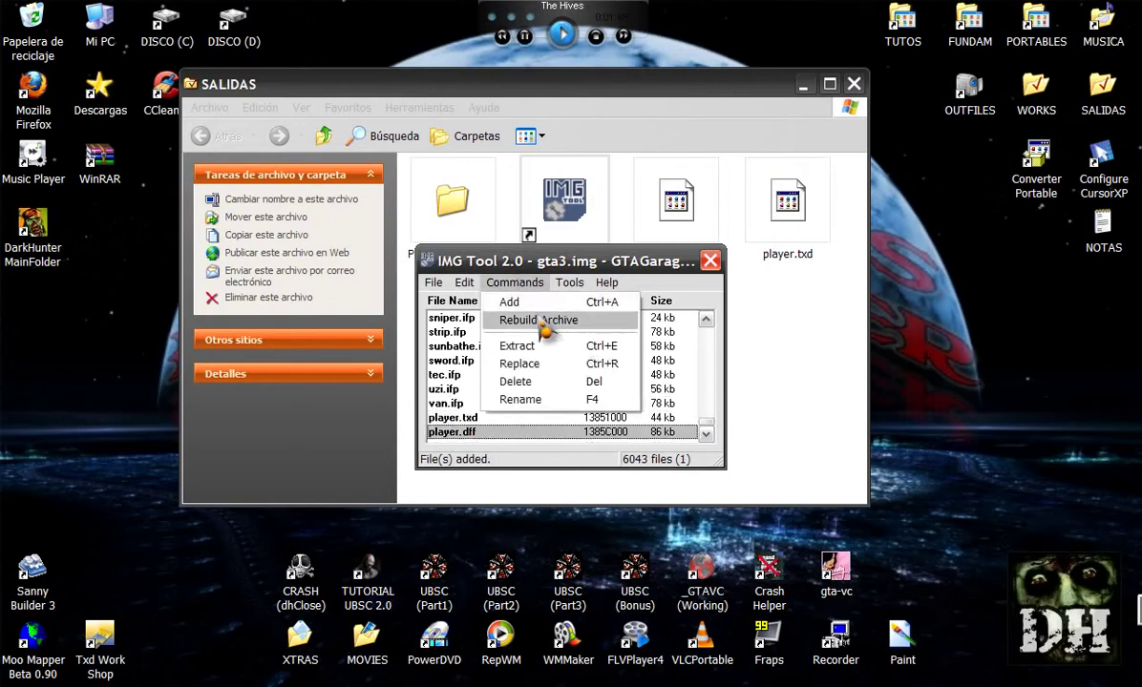
pyautogui.click(540, 327)
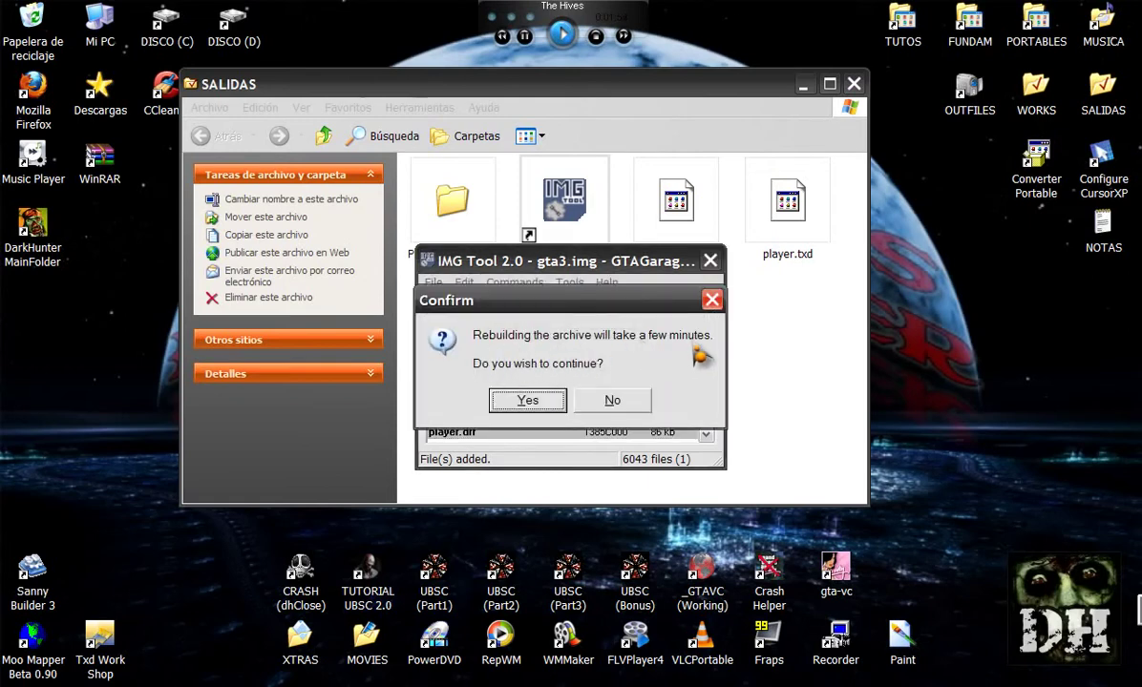
pyautogui.click(528, 401)
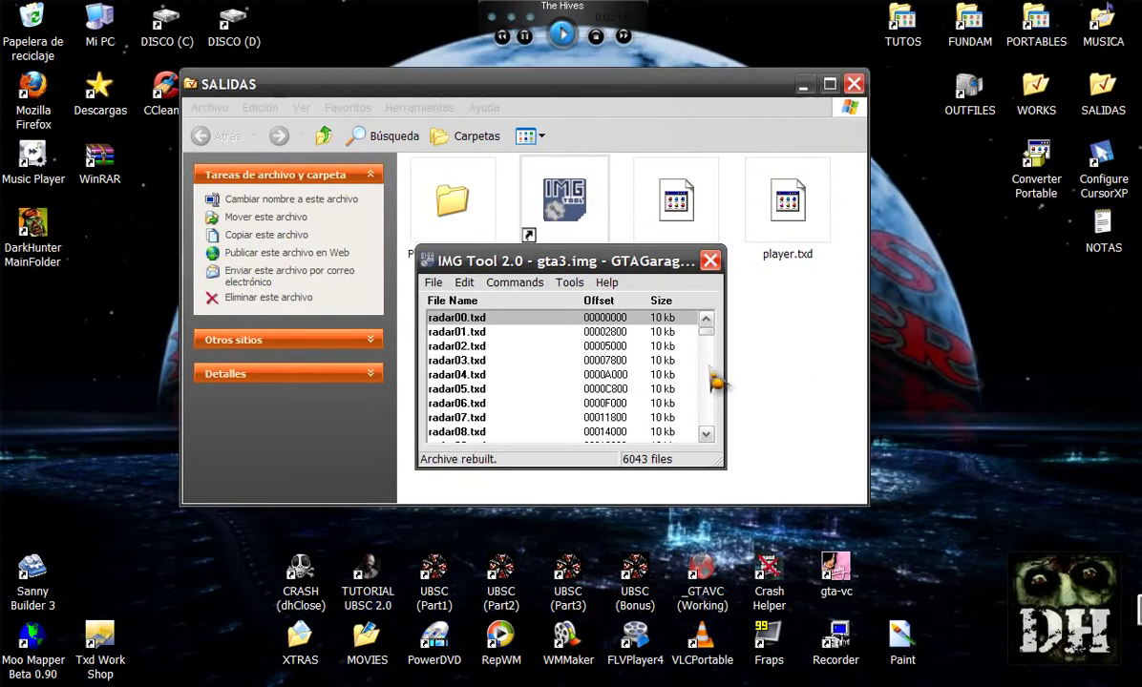
pyautogui.hotkey('alt', 'F4')
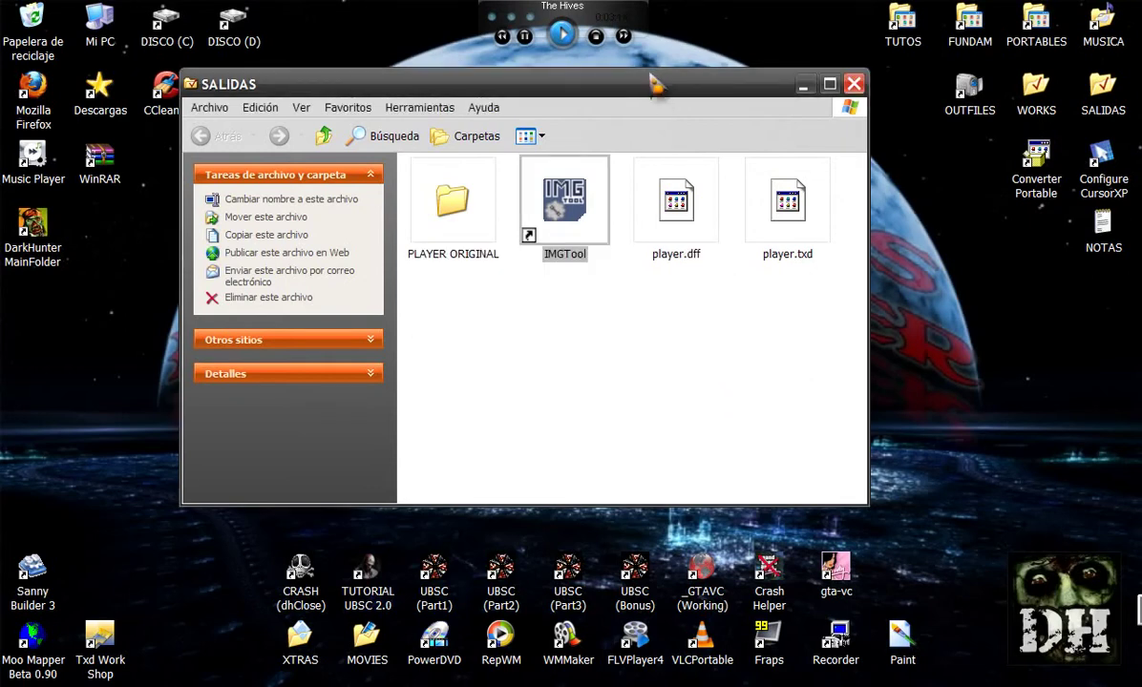
# - Create a folder in SALIDAS named PLAYER8 KMISTA X PLAYER NORMAL (COPIA DE SEGURIDAD)
pyautogui.hotkey('ctrl', 'n')
pyautogui.moveTo(688, 92); pyautogui.dragTo(683, 103)
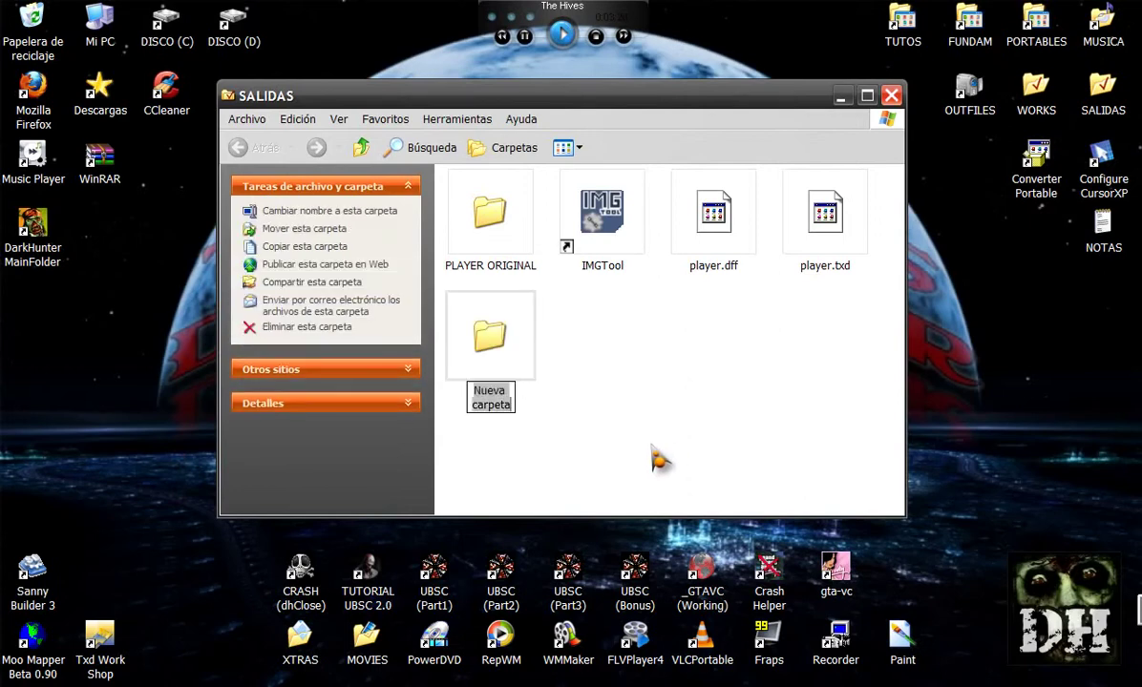
pyautogui.write('PLAYER8')
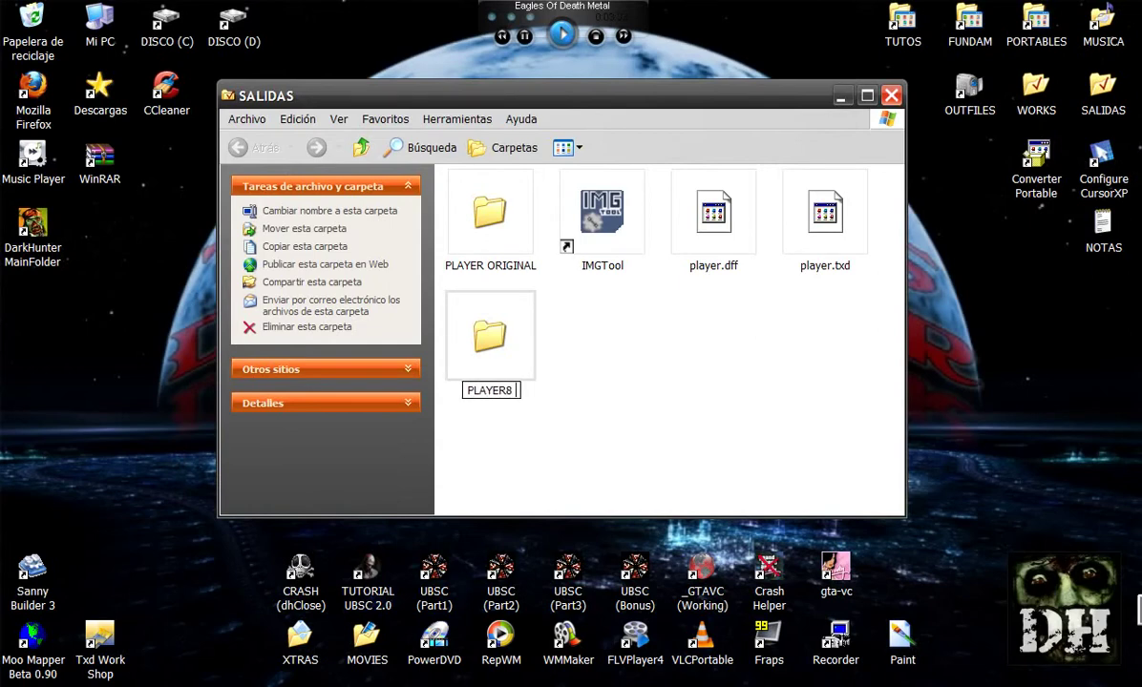
pyautogui.write('KMIST')
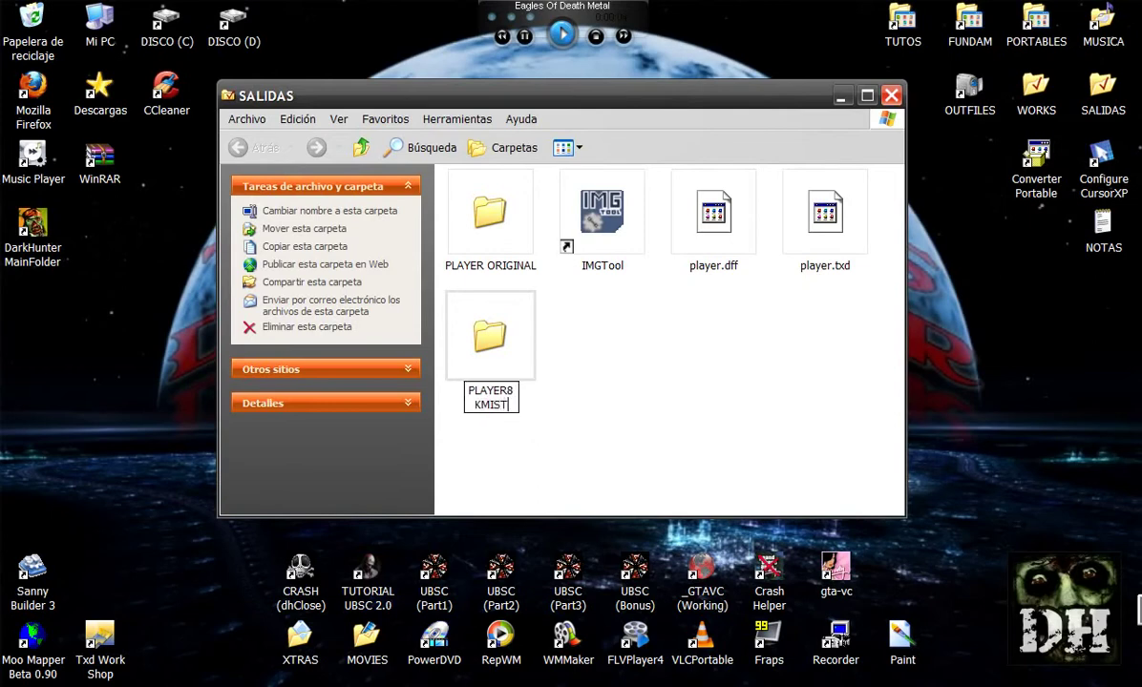
pyautogui.write('A X')
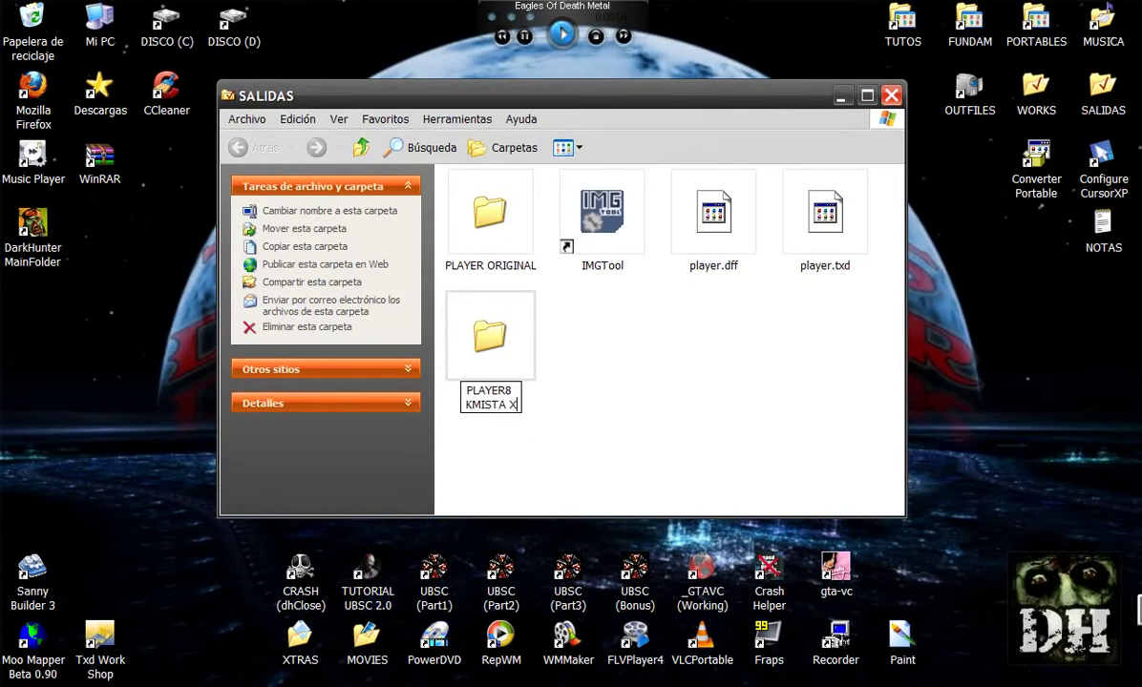
pyautogui.write(' PLAYE')
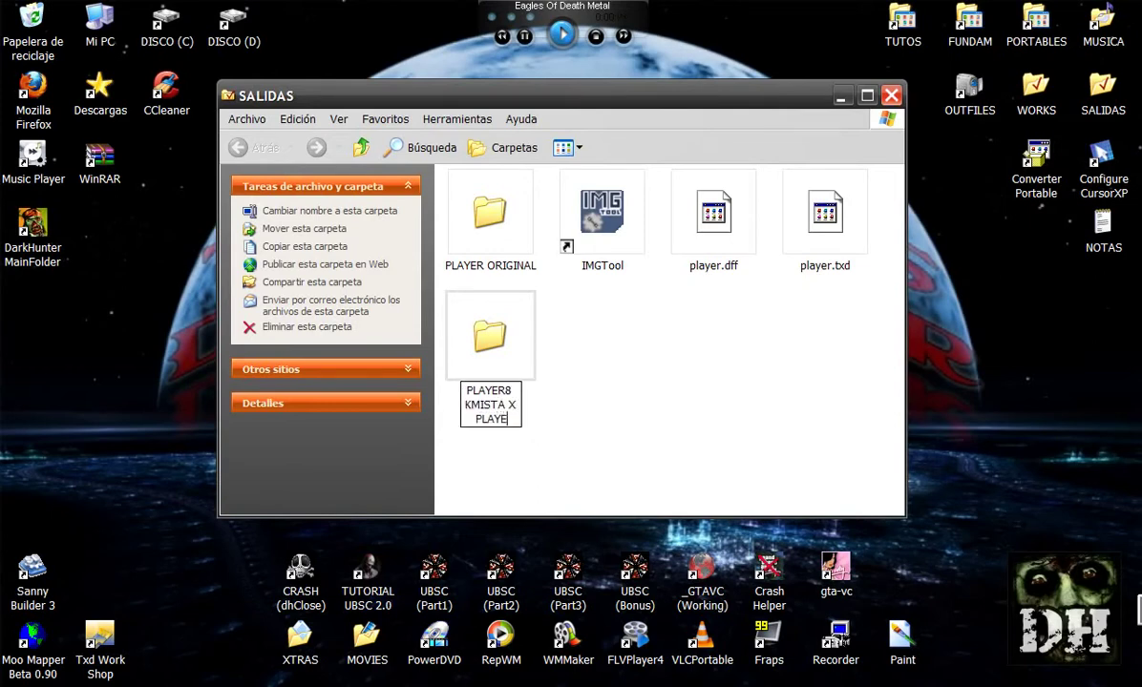
pyautogui.write('R NORMAL')
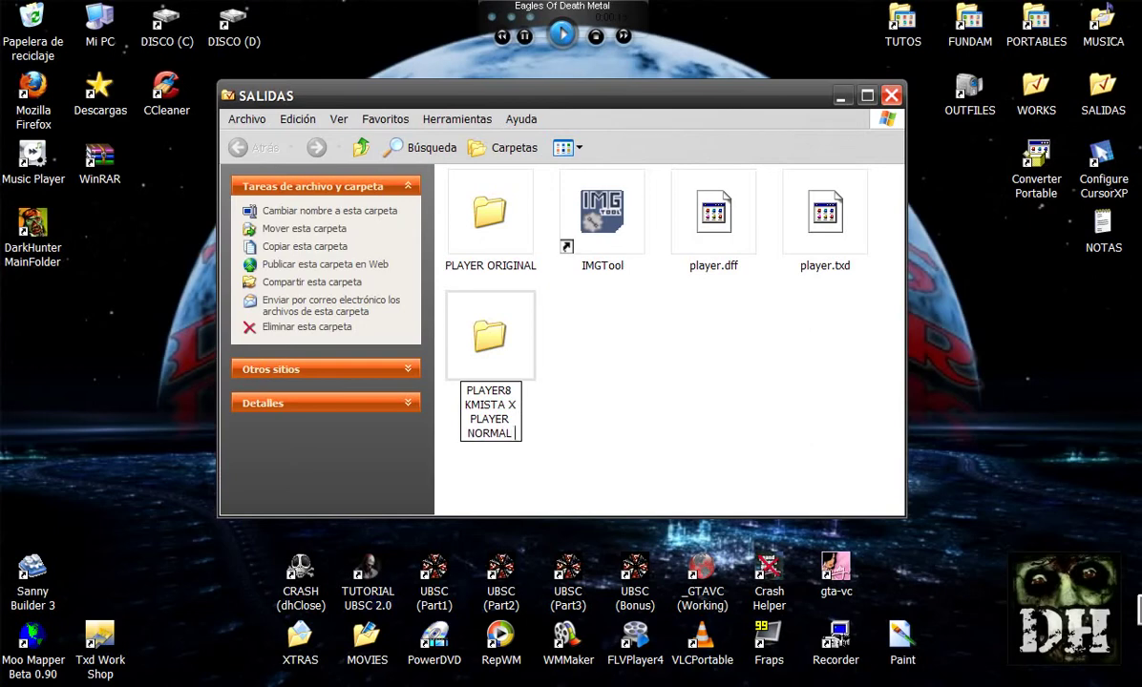
pyautogui.write(' (COPIA')
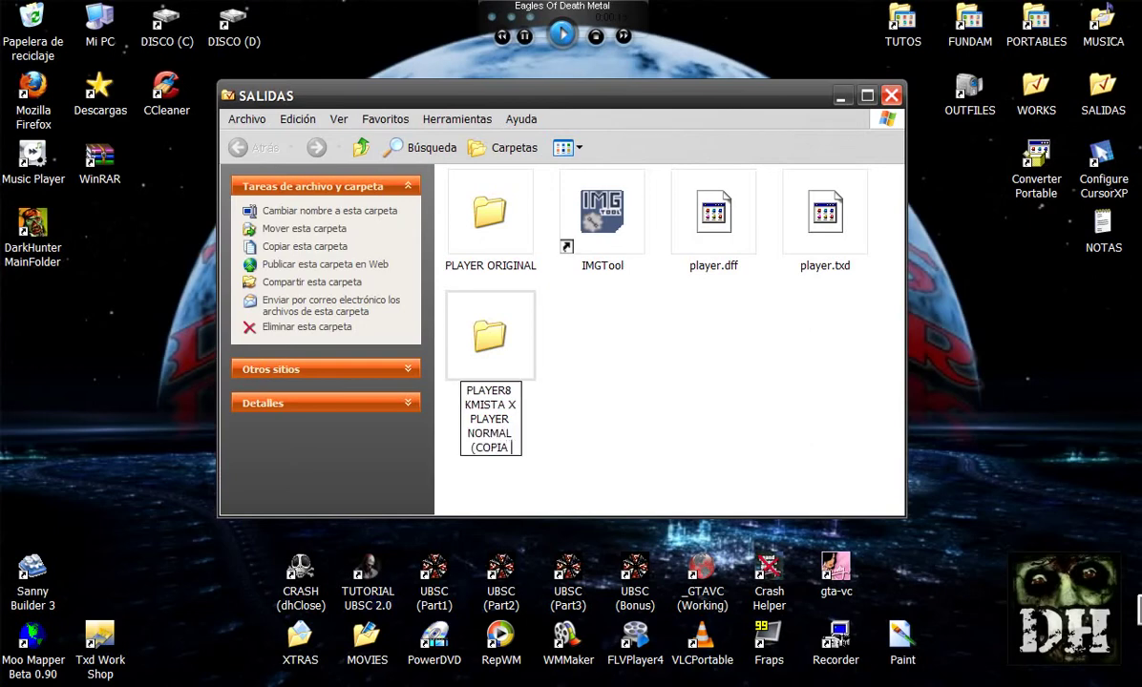
pyautogui.write(' DE SEGURI')
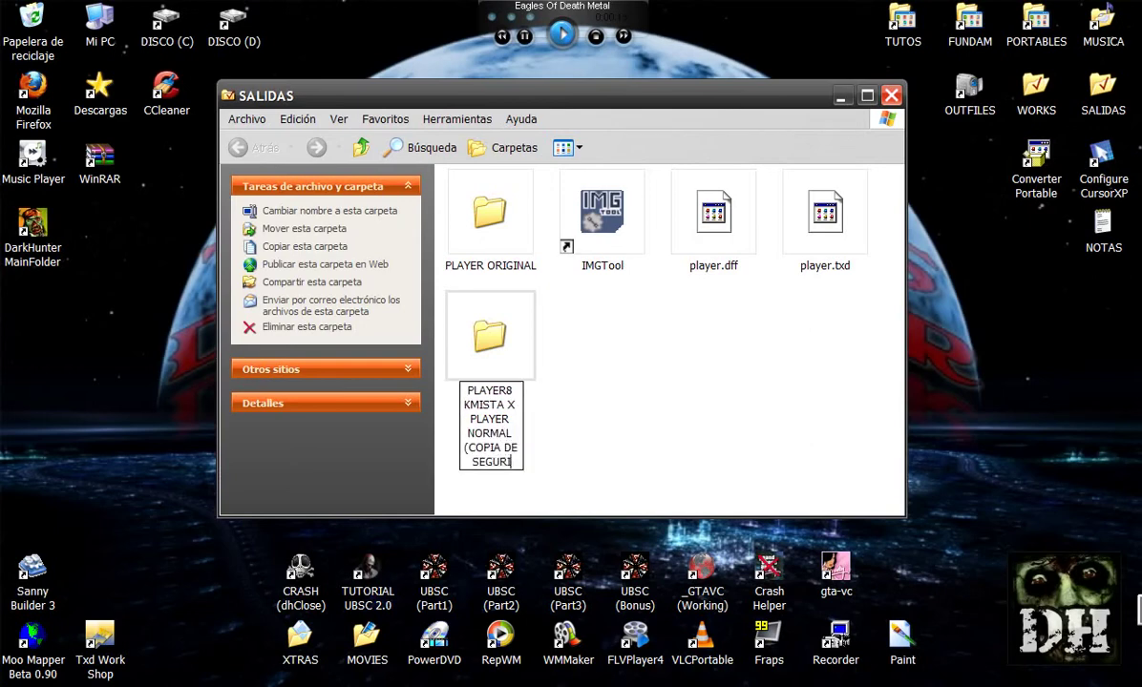
pyautogui.write('DAD')
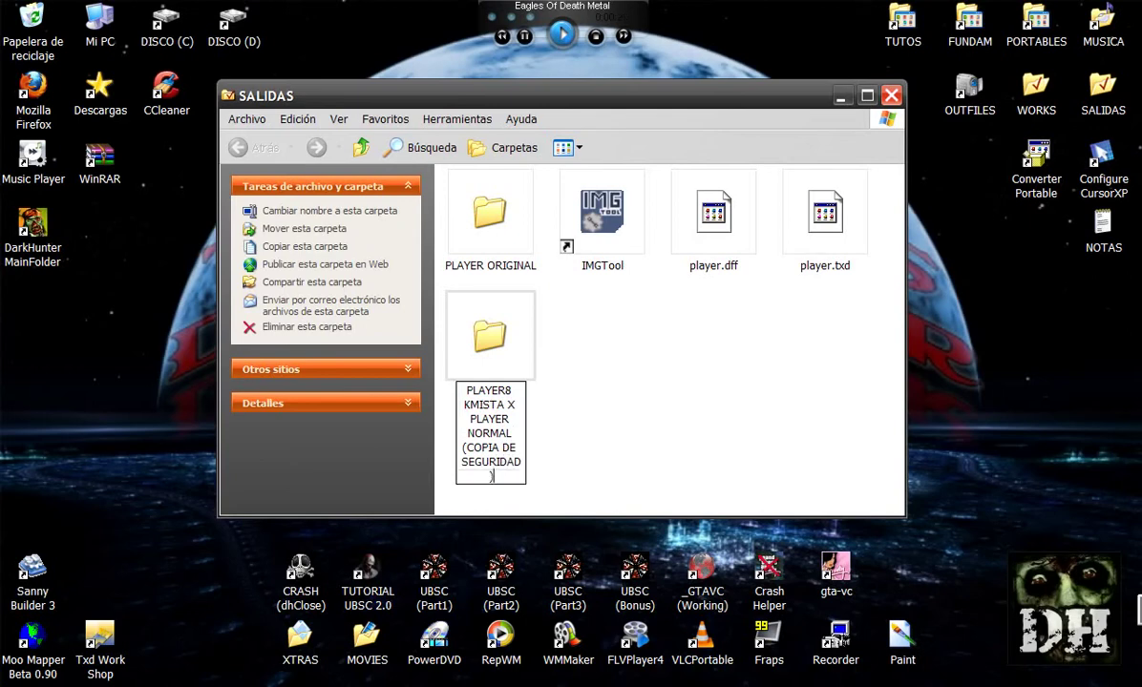
pyautogui.write(')')
pyautogui.click(695, 329)
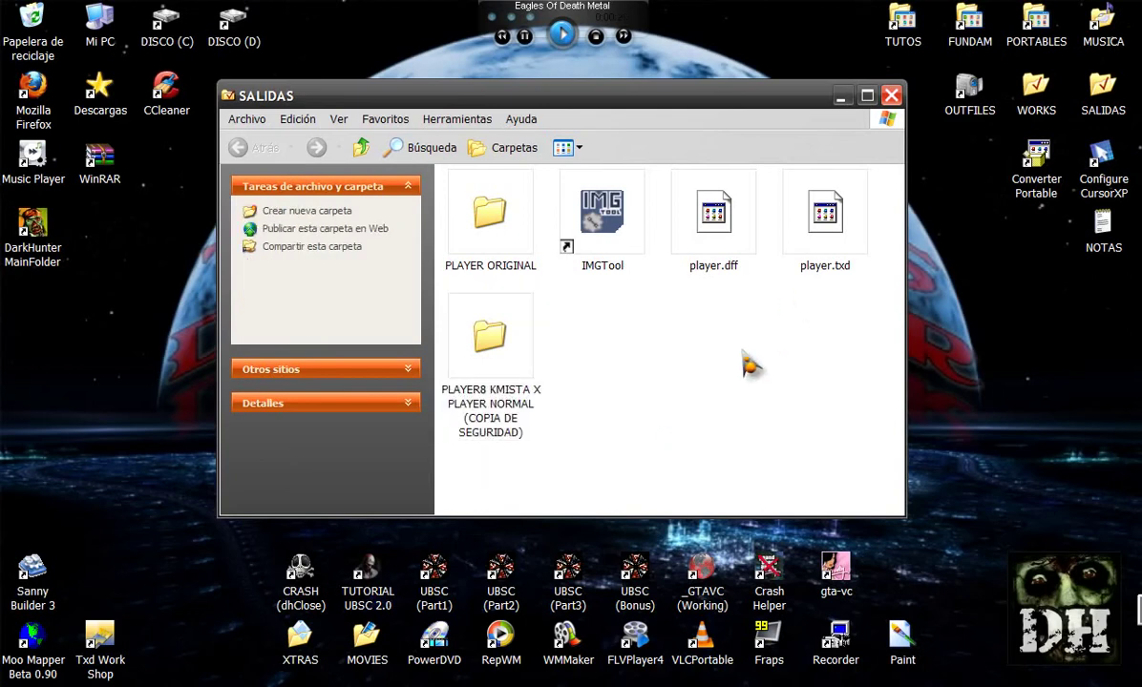
# - Show the SALIDAS contents as tiles and move player.dff and player.txd into the COPIA DE SEGURIDAD folder
pyautogui.click(576, 151)
pyautogui.click(596, 193)
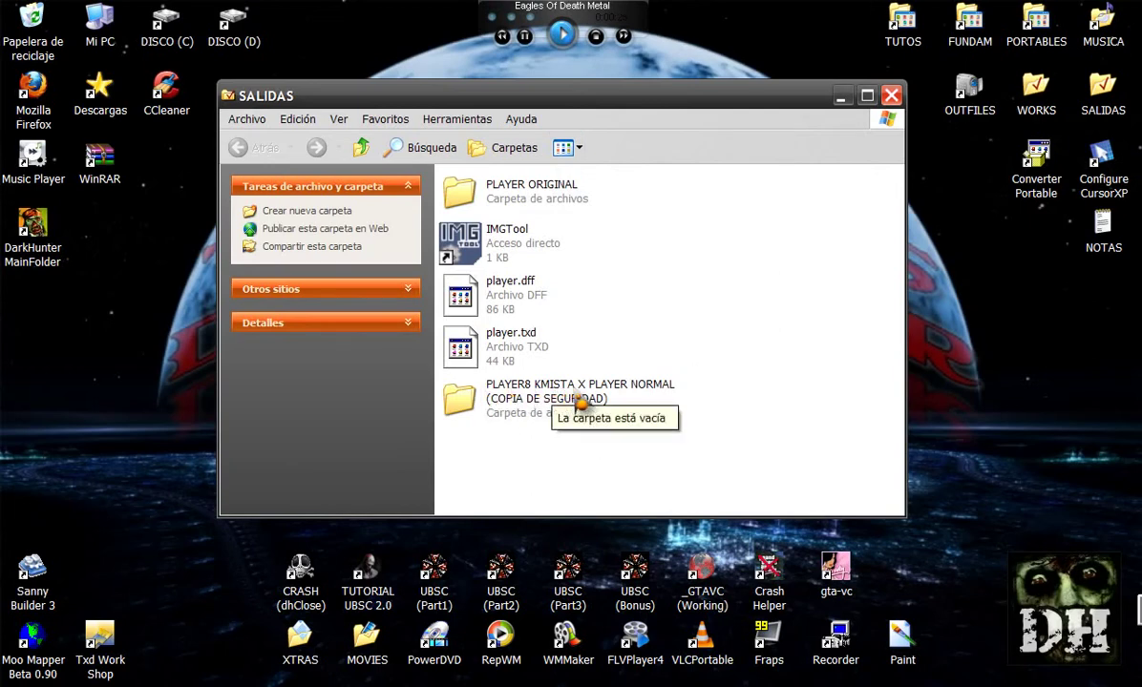
pyautogui.click(570, 349)
pyautogui.keyDown('ctrl'); pyautogui.click(511, 286); pyautogui.keyUp('ctrl')
pyautogui.moveTo(511, 287); pyautogui.dragTo(552, 222)
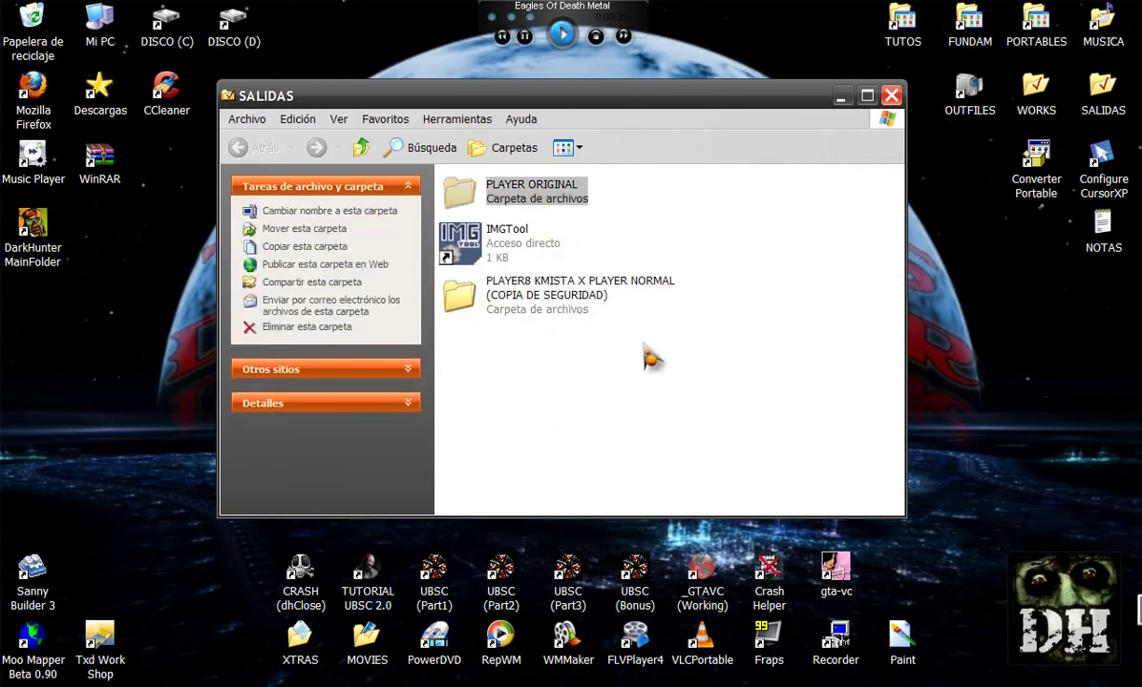
# - Move the PLAYER ORIGINAL folder into the COPIA DE SEGURIDAD folder and the IMGTool shortcut to the desktop
pyautogui.moveTo(460, 191); pyautogui.dragTo(178, 658)
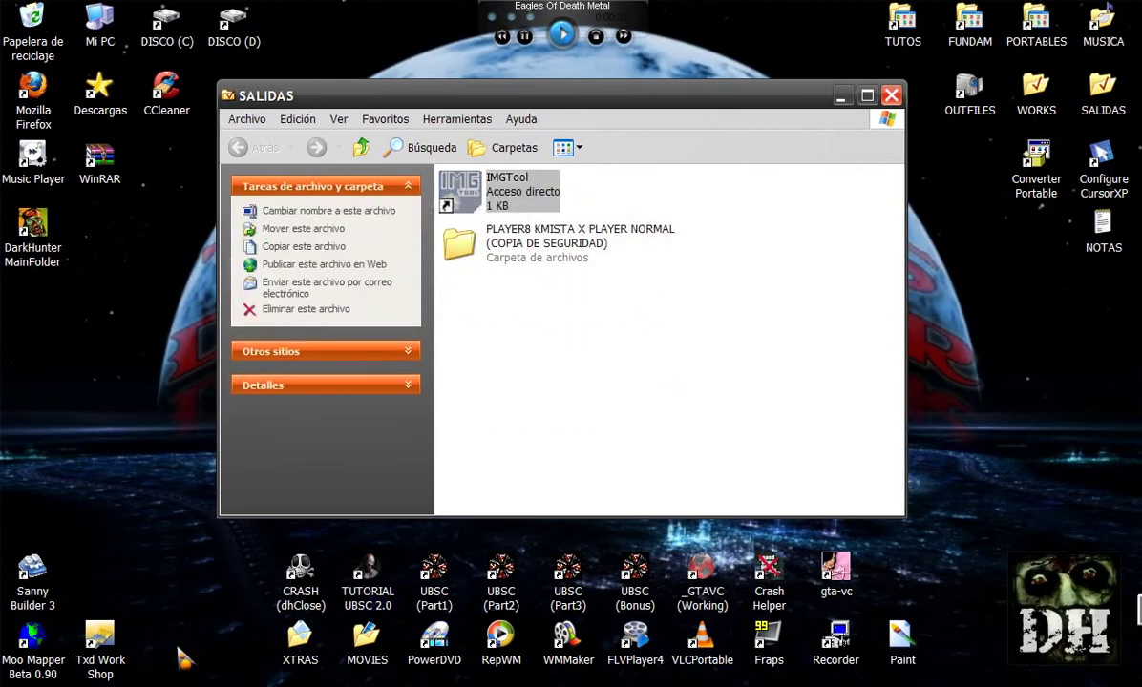
pyautogui.click(592, 390)
pyautogui.moveTo(641, 86); pyautogui.dragTo(653, 108)
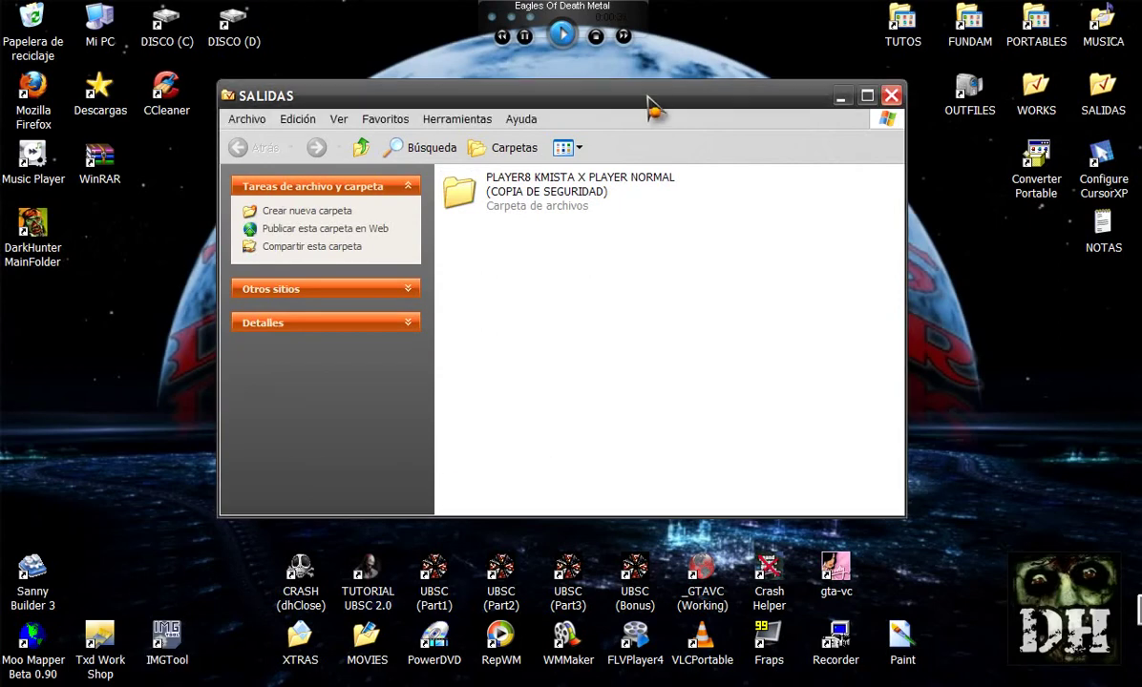
# - Minimize the SALIDAS window to clear the desktop
pyautogui.click(516, 217)
pyautogui.click(689, 339)
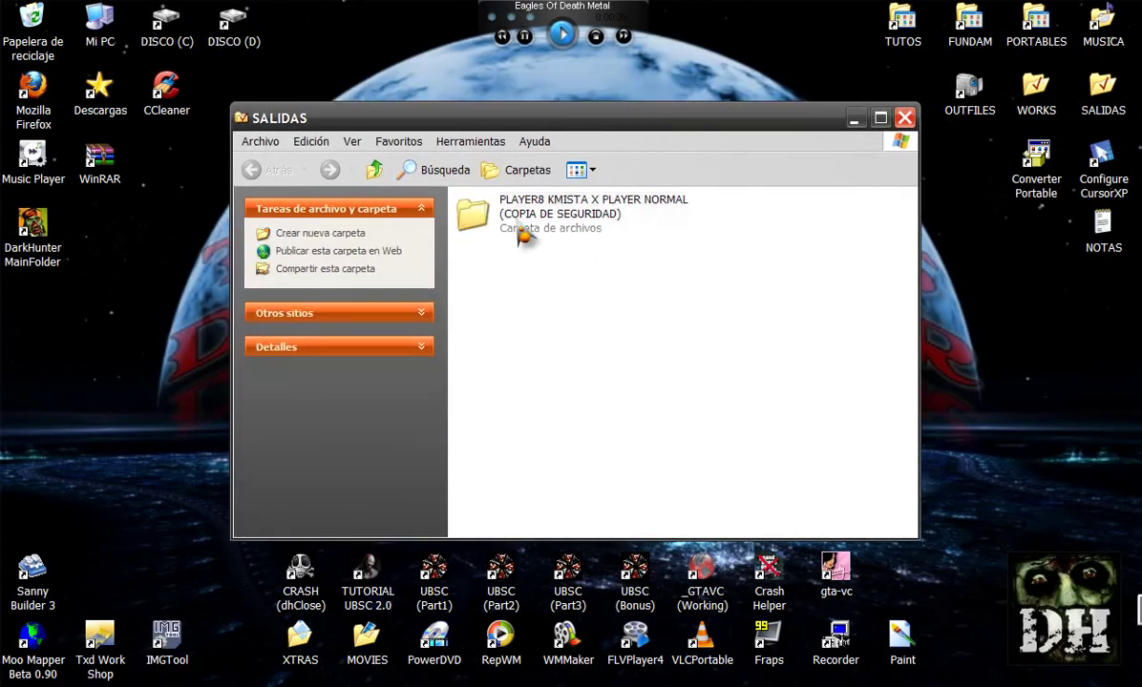
pyautogui.click(520, 234)
pyautogui.click(625, 327)
pyautogui.click(853, 119)
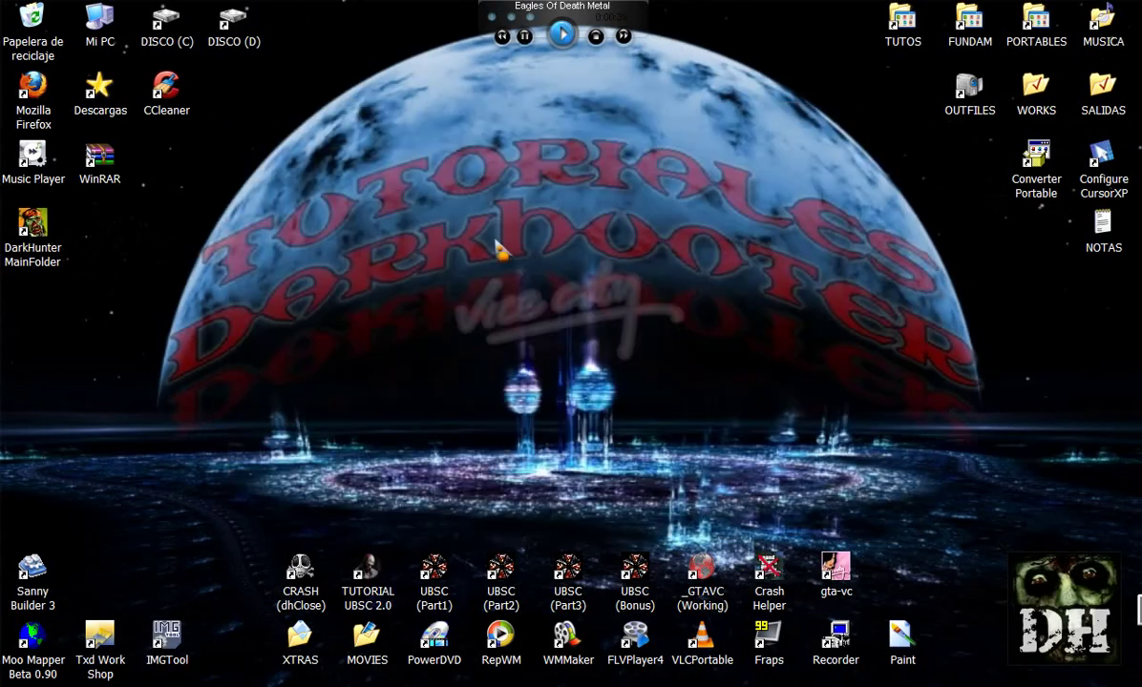
pyautogui.moveTo(414, 205); pyautogui.dragTo(433, 247)
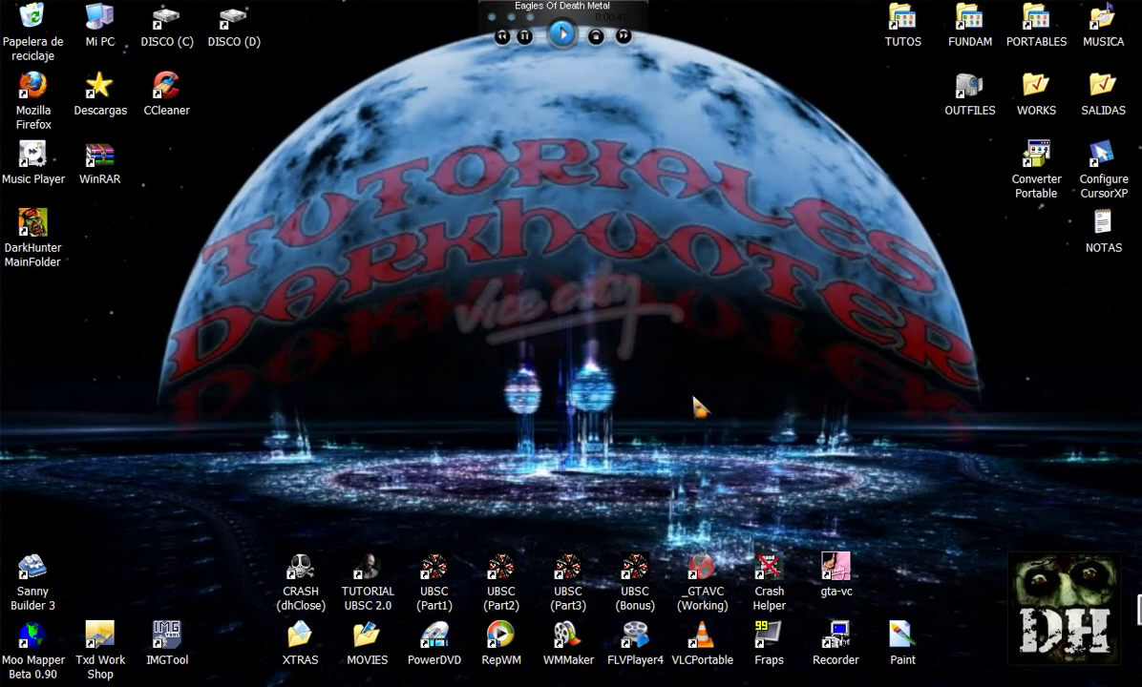